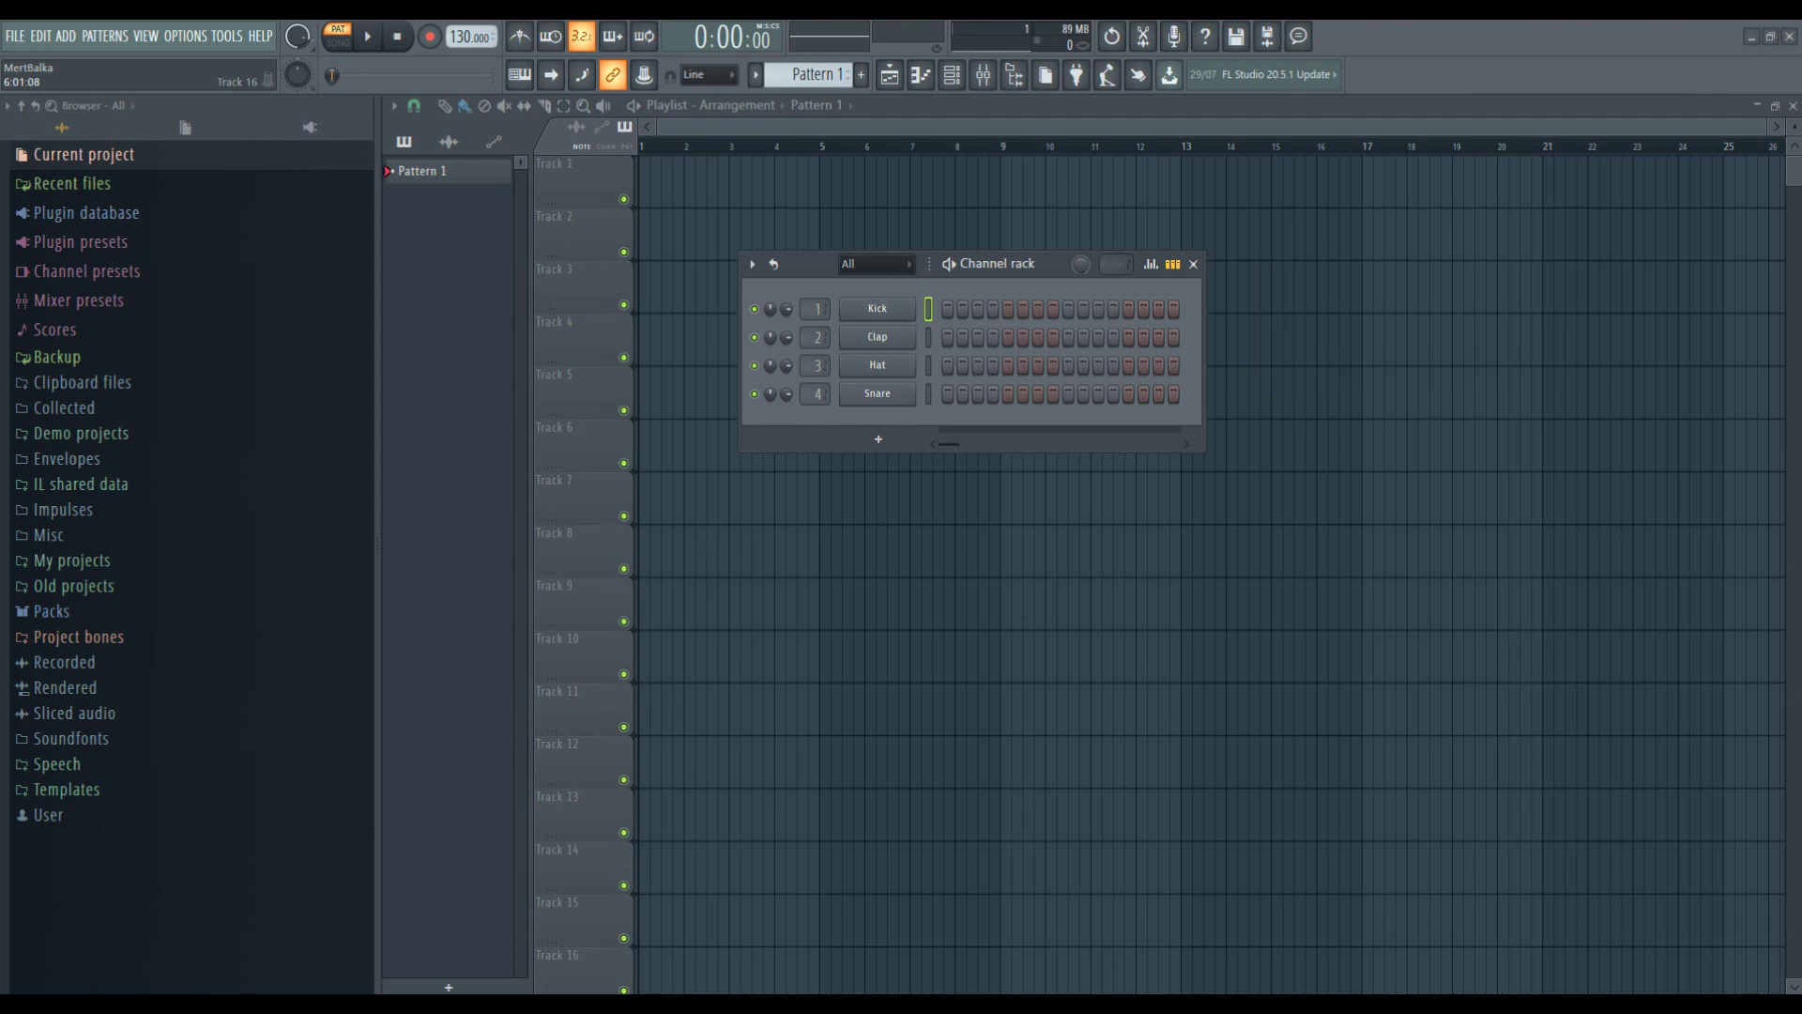
Program the Kick on steps 1, 5, 9 and 13 of Pattern 1 and play it back.
{"action": "left_click", "coordinate": [948, 310]}
{"action": "left_click", "coordinate": [1007, 310]}
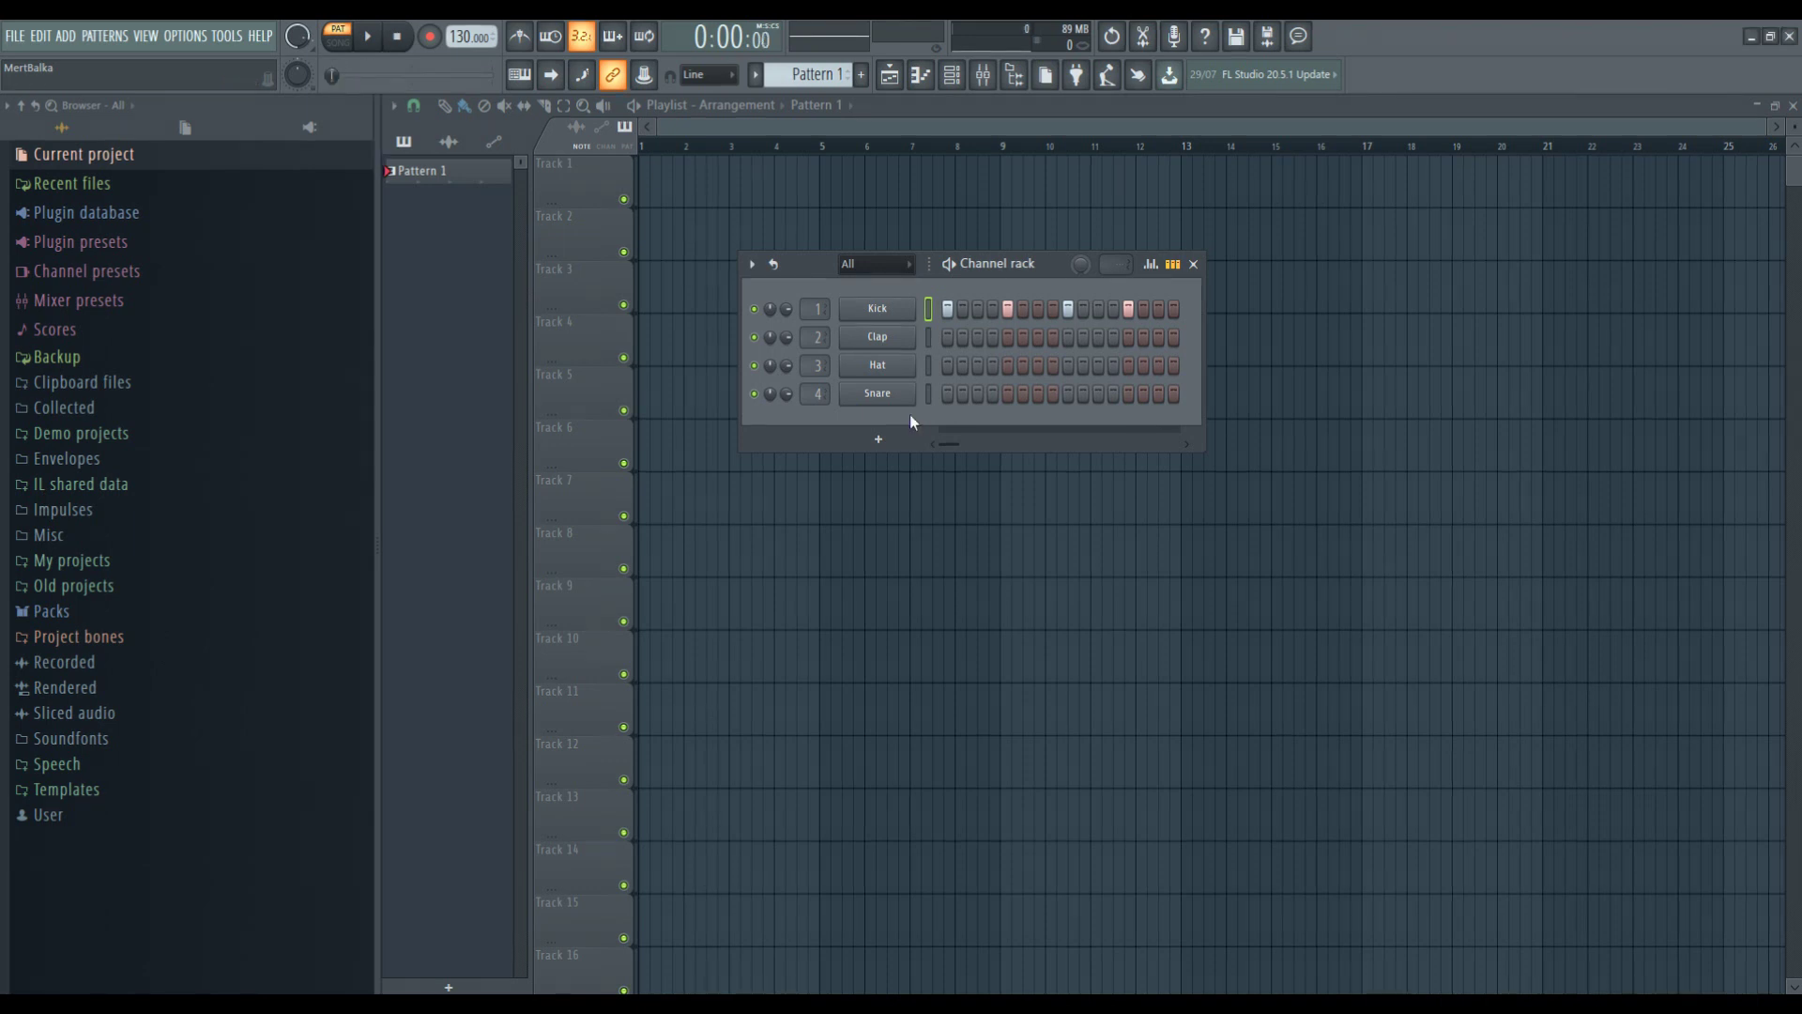
{"action": "left_click", "coordinate": [370, 38]}
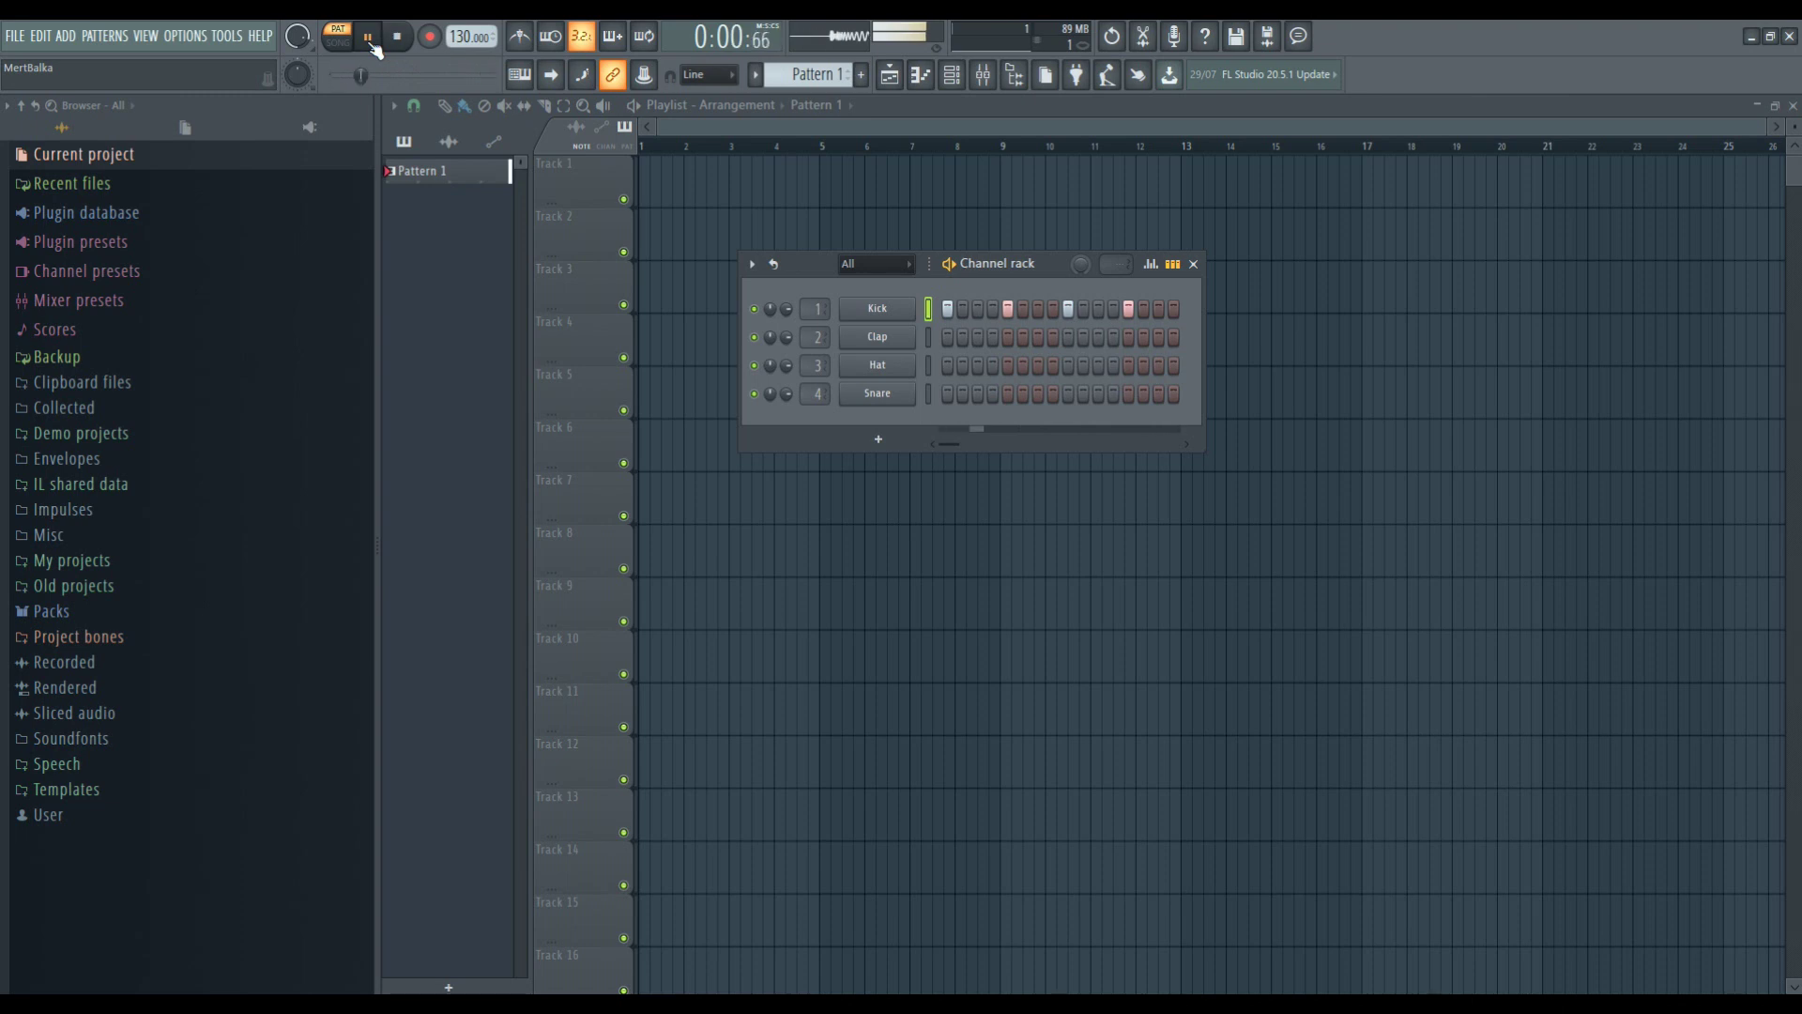
{"action": "left_click", "coordinate": [370, 38]}
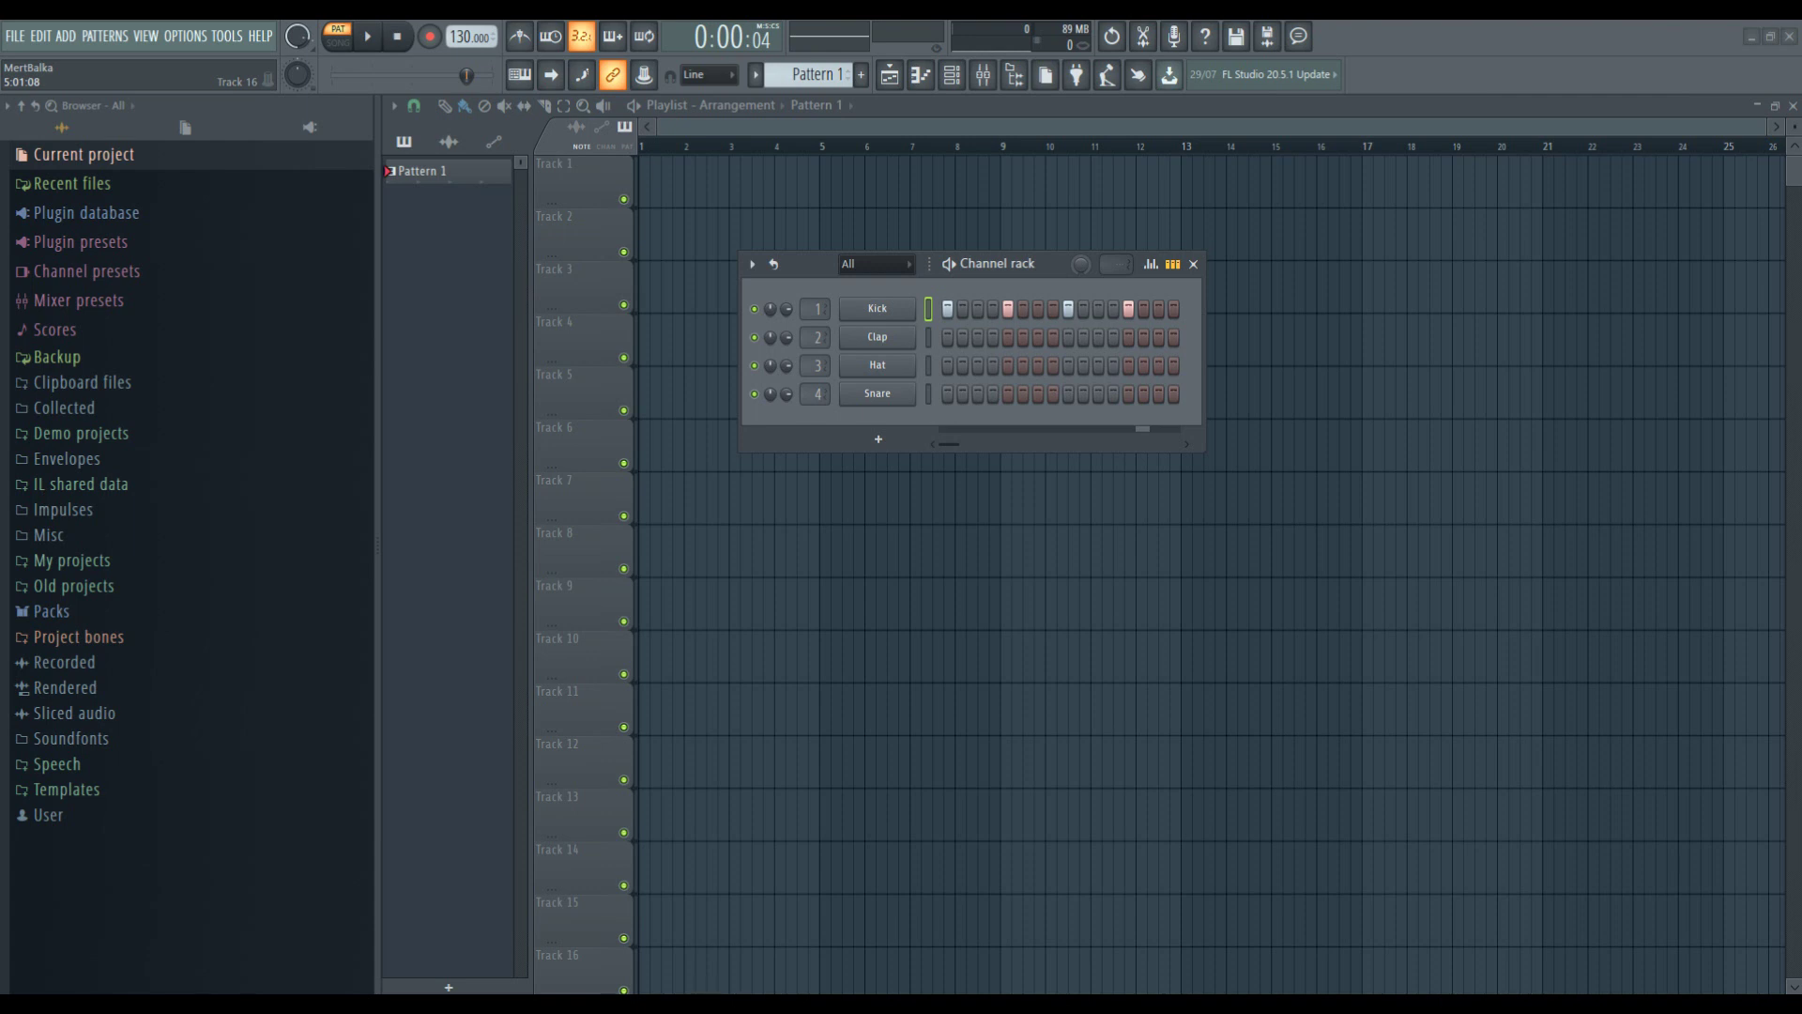
Add Clap hits on steps 5 and 13 and Hat hits on steps 3, 7, 11 and 15, and play the pattern.
{"action": "left_click", "coordinate": [1008, 337]}
{"action": "left_click", "coordinate": [1128, 337]}
{"action": "left_click", "coordinate": [978, 365]}
{"action": "left_click", "coordinate": [1038, 366]}
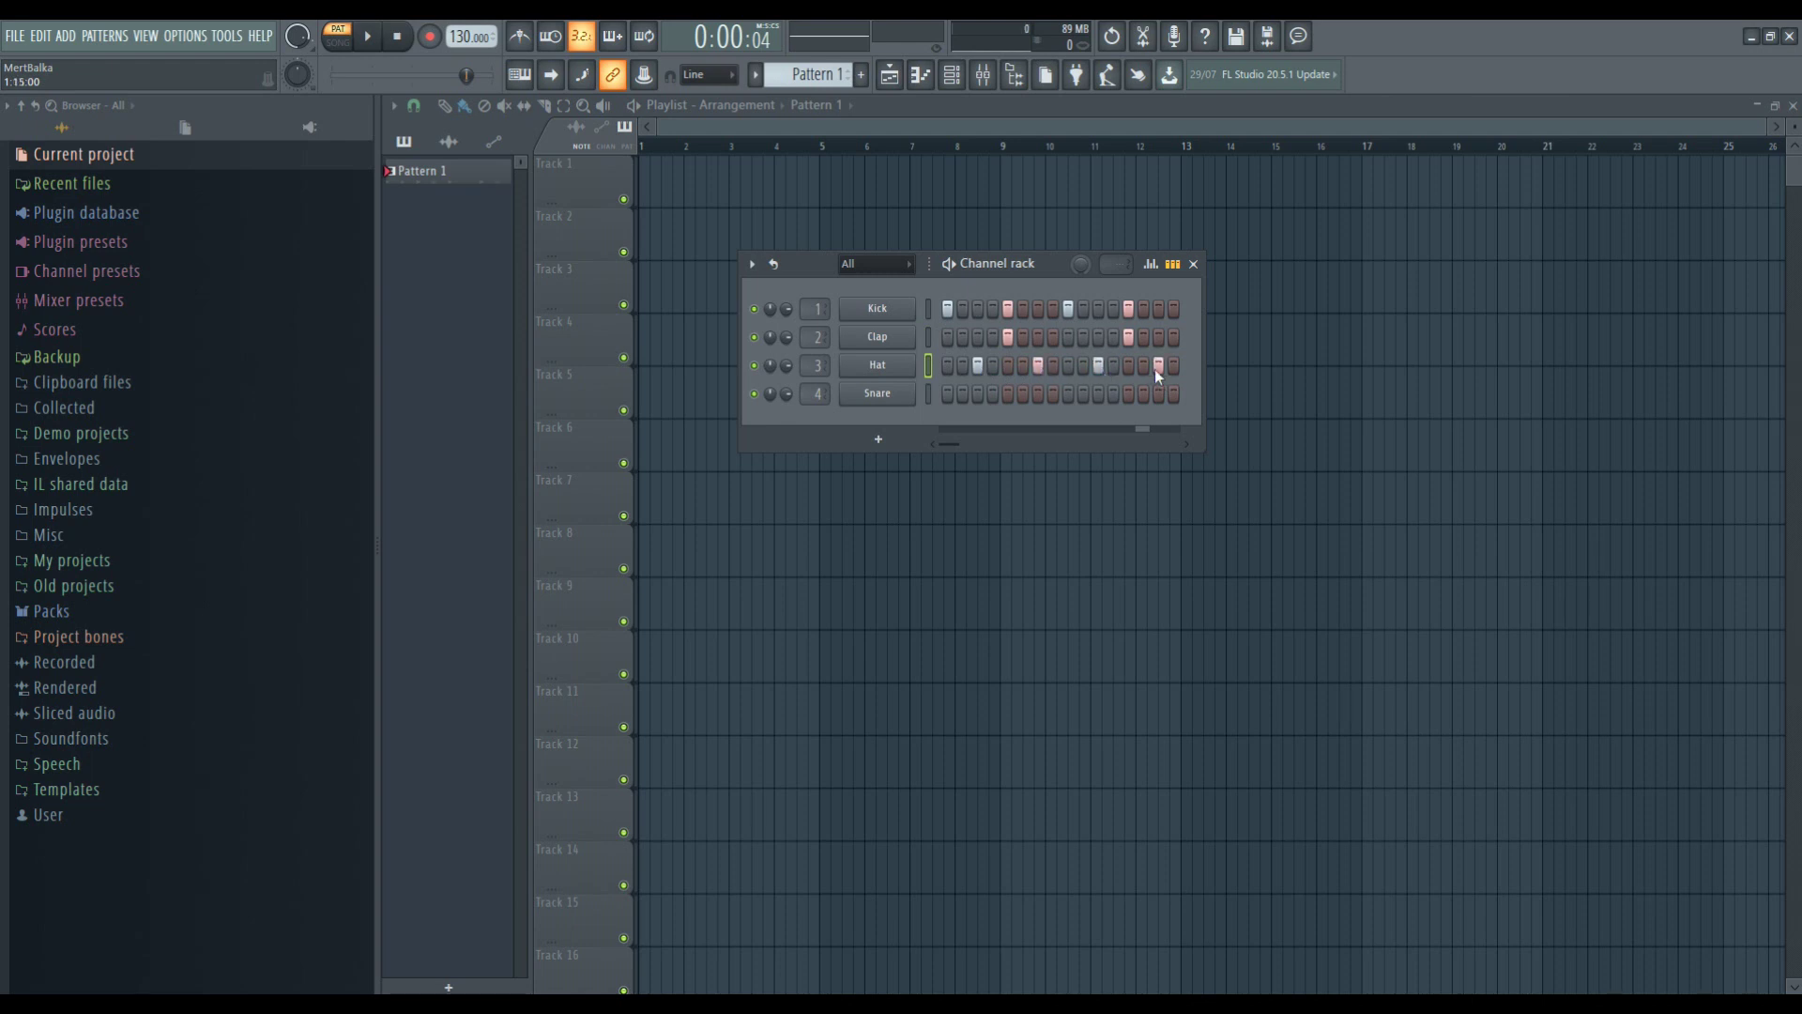
{"action": "left_click", "coordinate": [369, 38]}
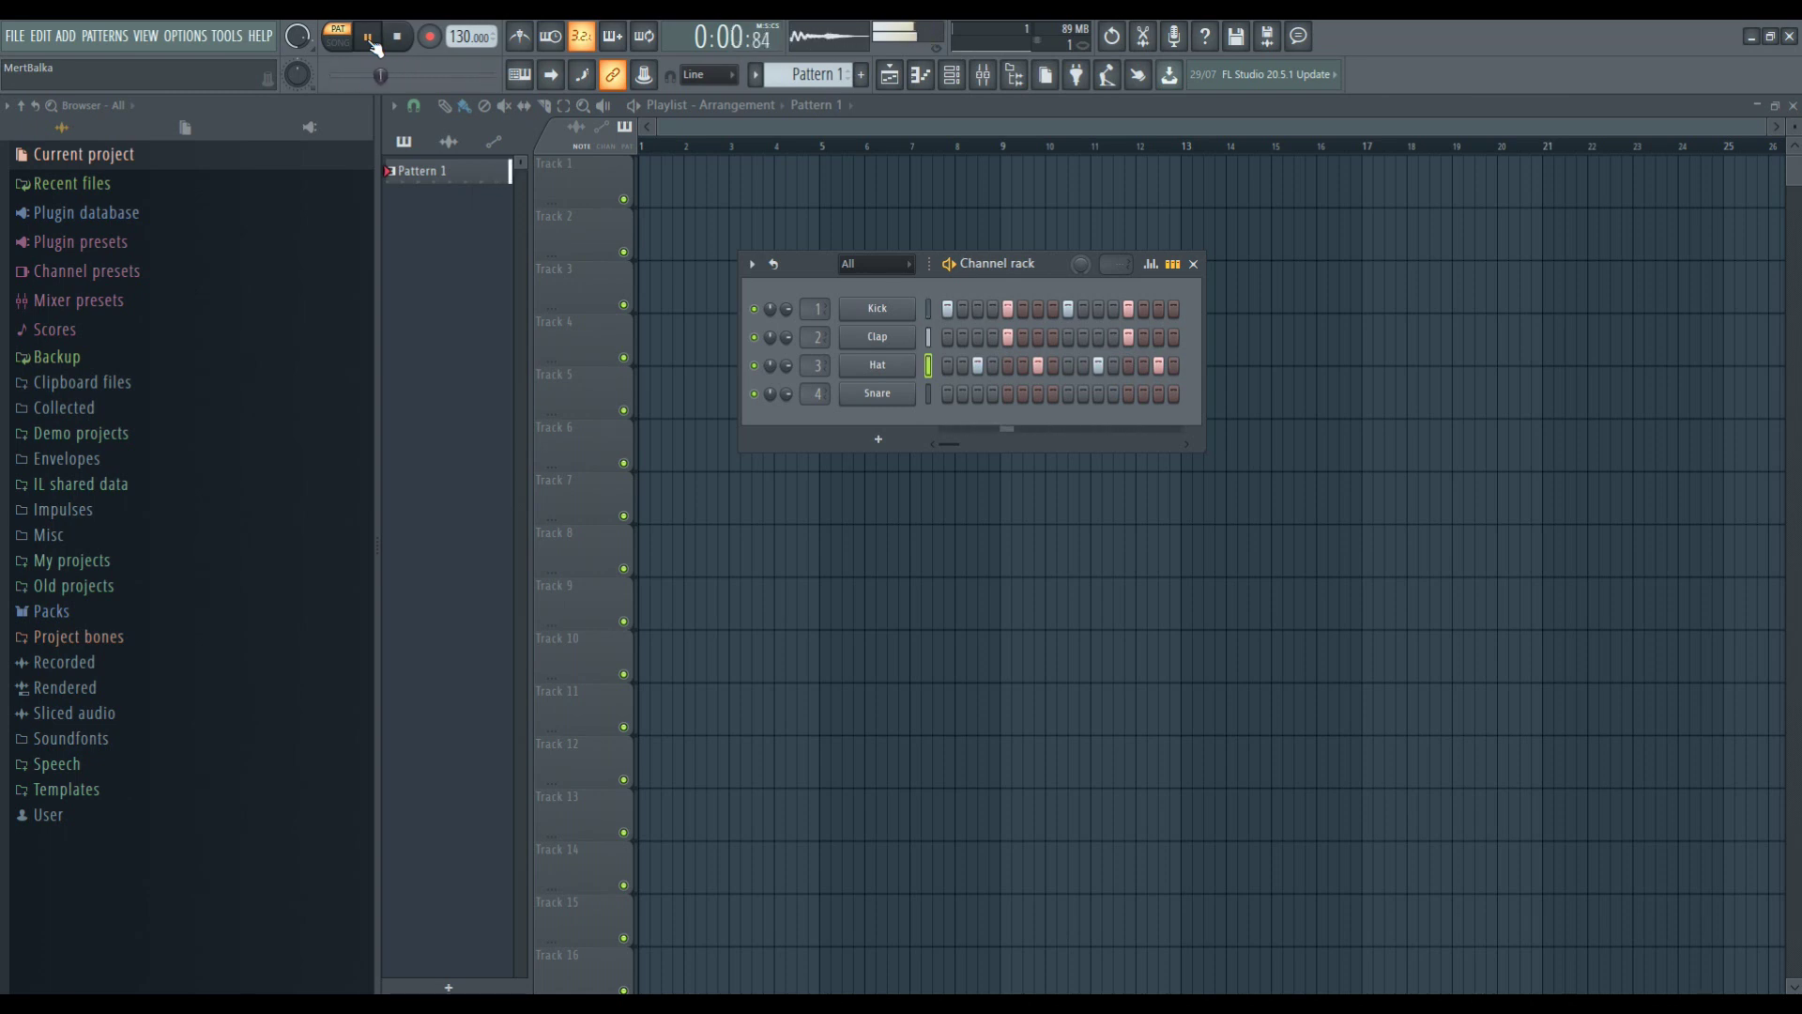
{"action": "left_click", "coordinate": [370, 40]}
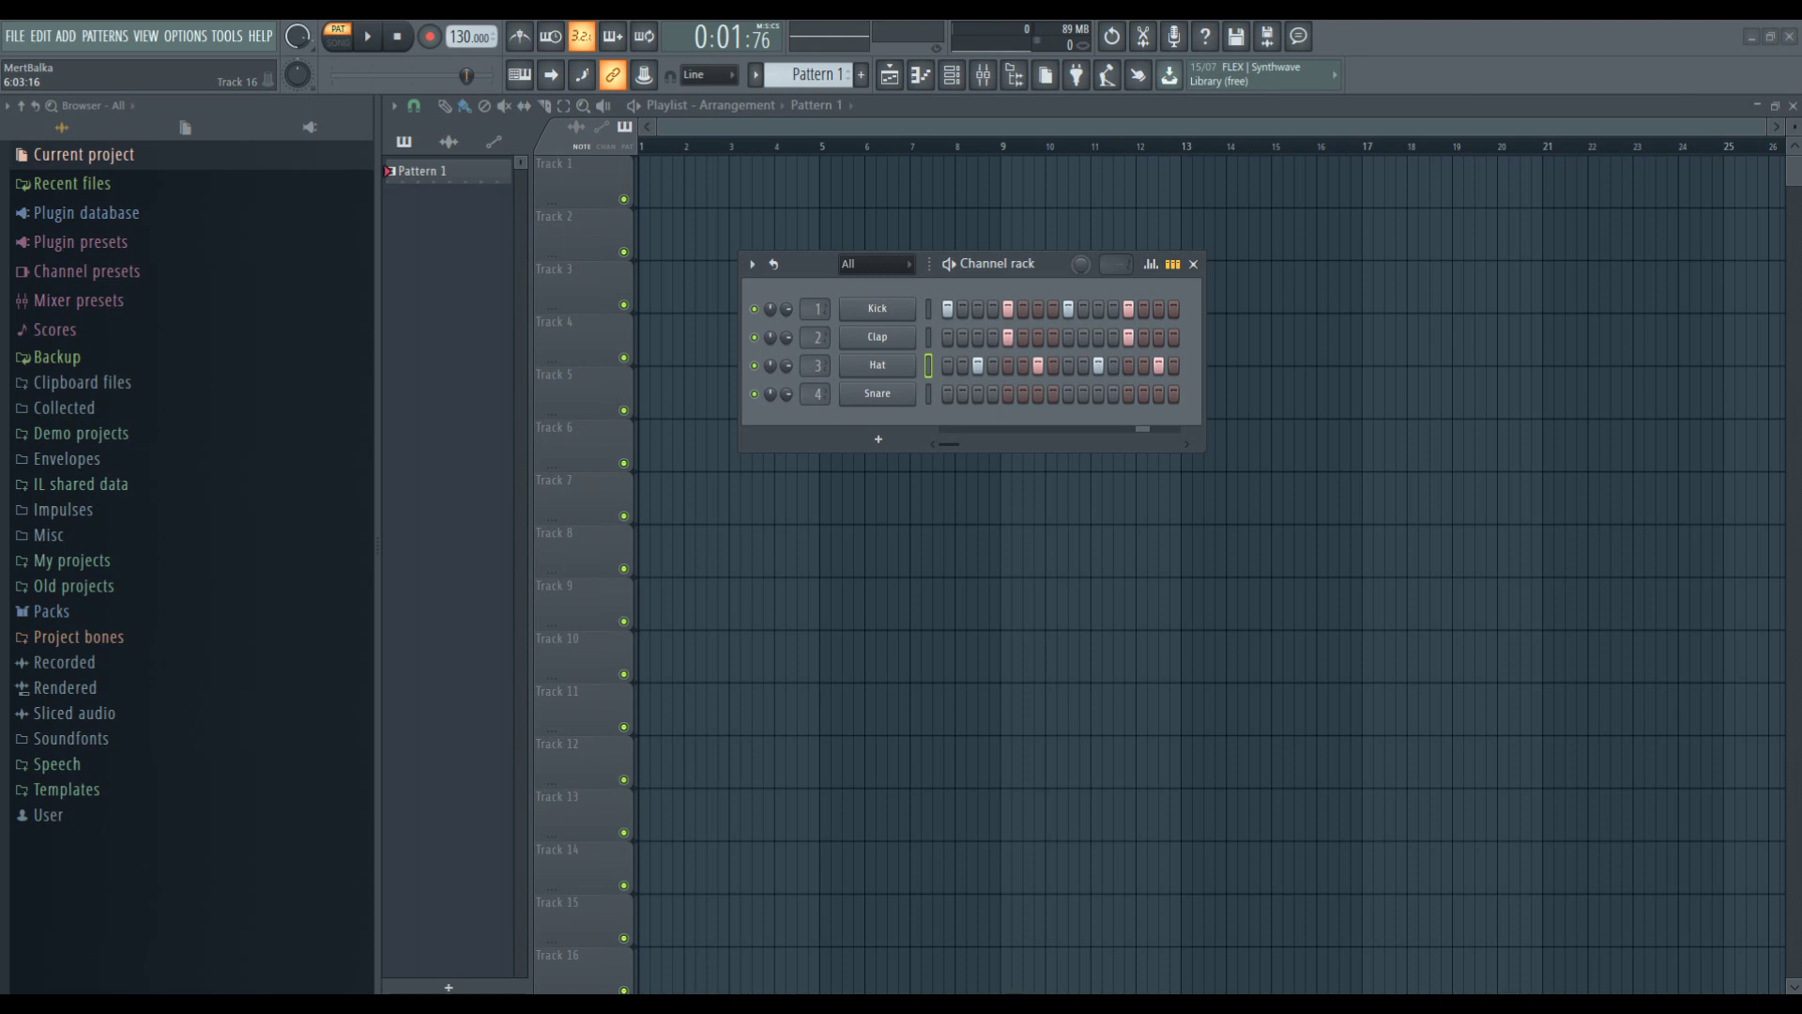
Add a Sytrus instrument channel to the channel rack and enlarge its plugin window.
{"action": "key", "text": "F6"}
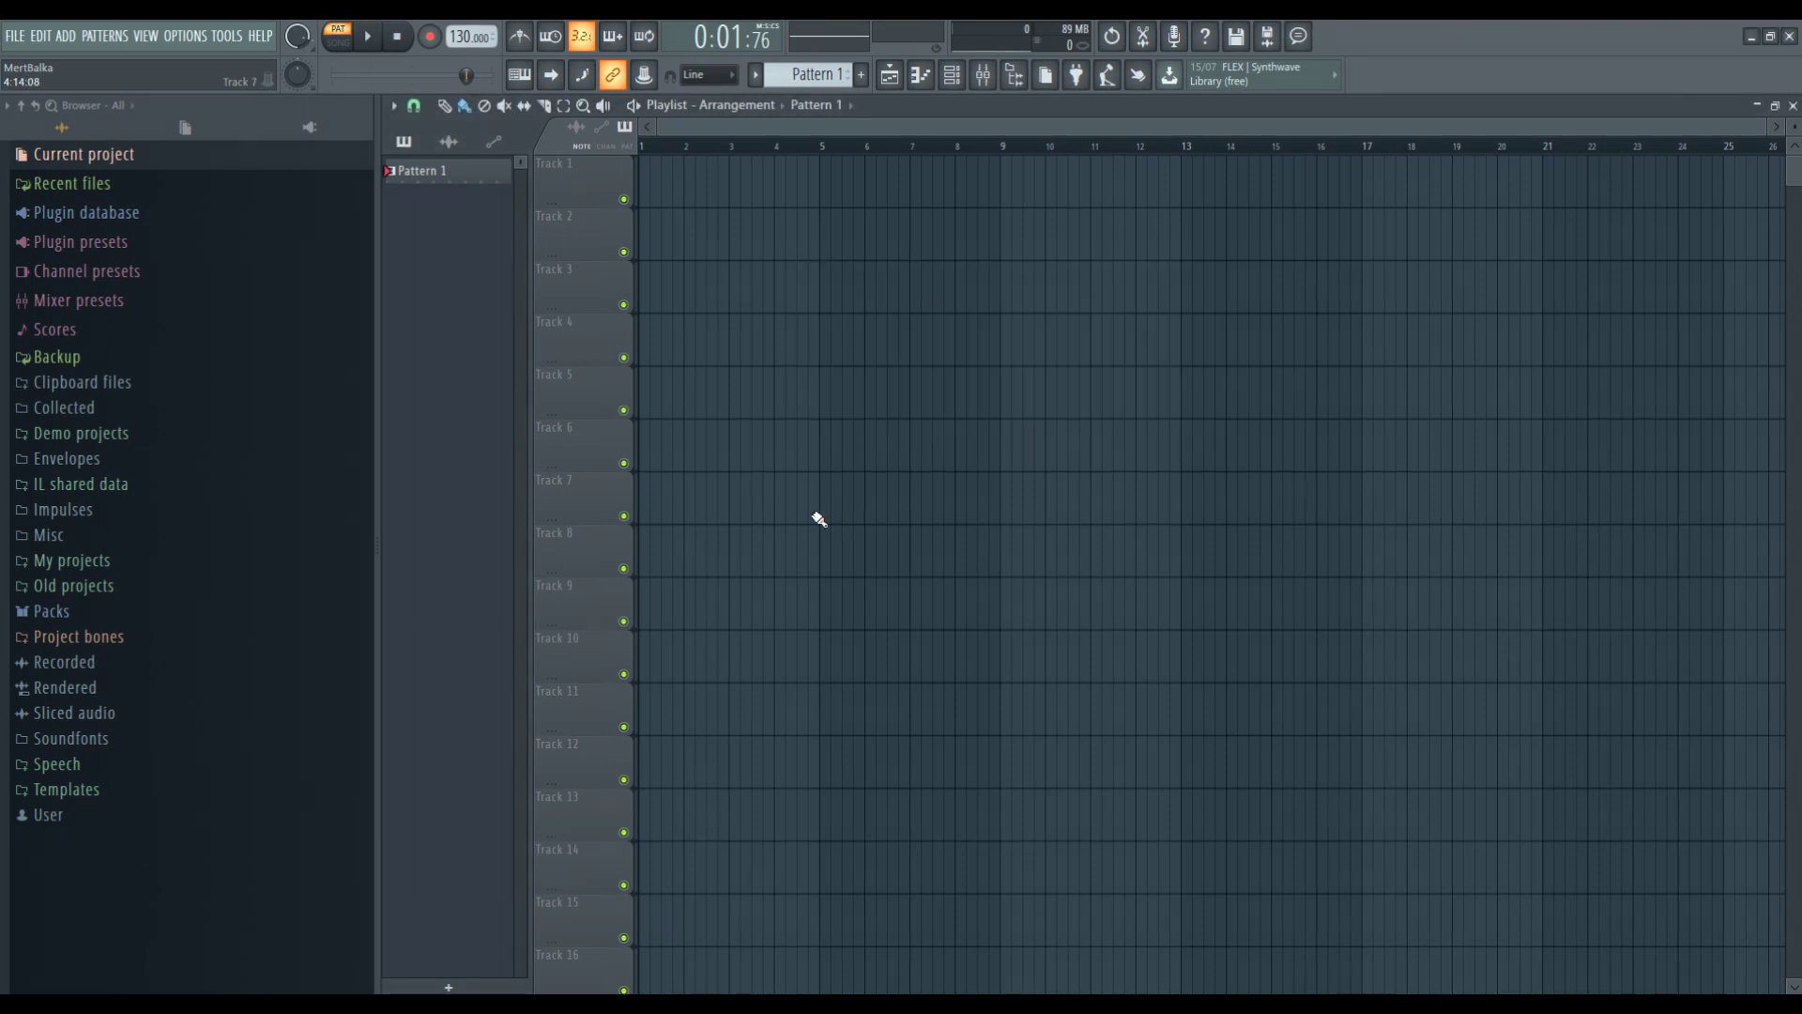
{"action": "left_click", "coordinate": [952, 77]}
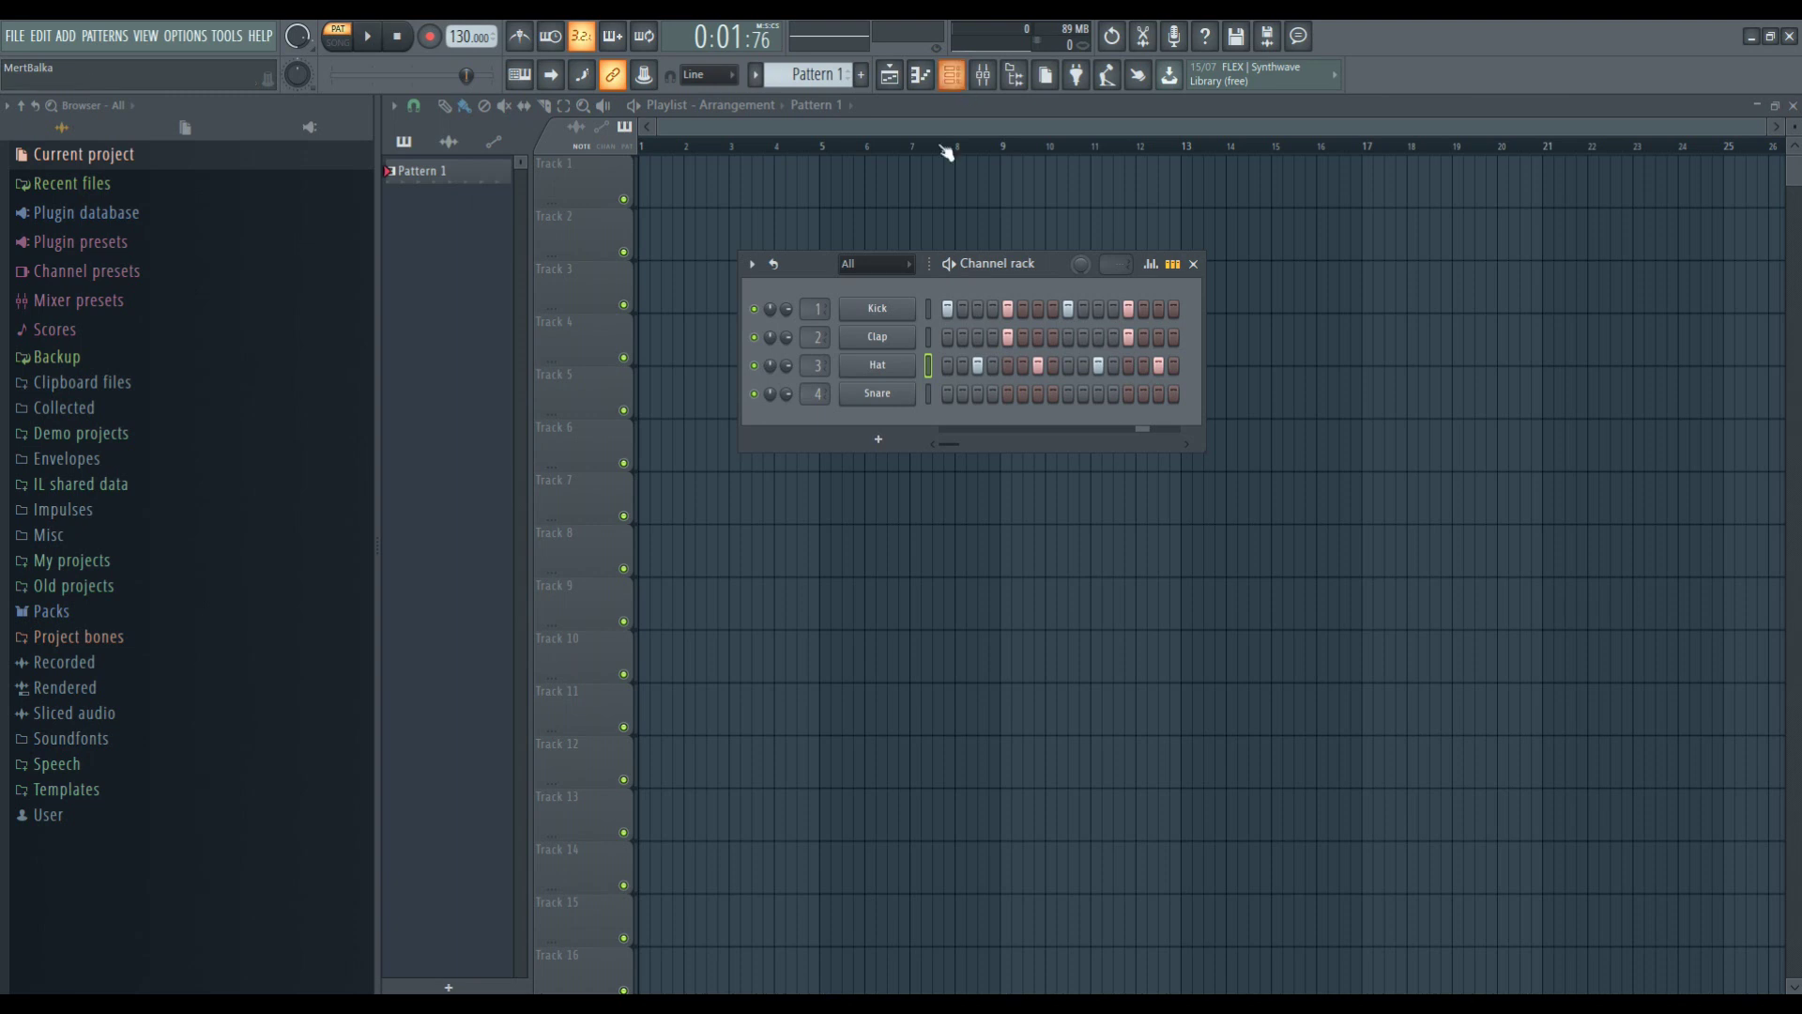
{"action": "left_click", "coordinate": [865, 441]}
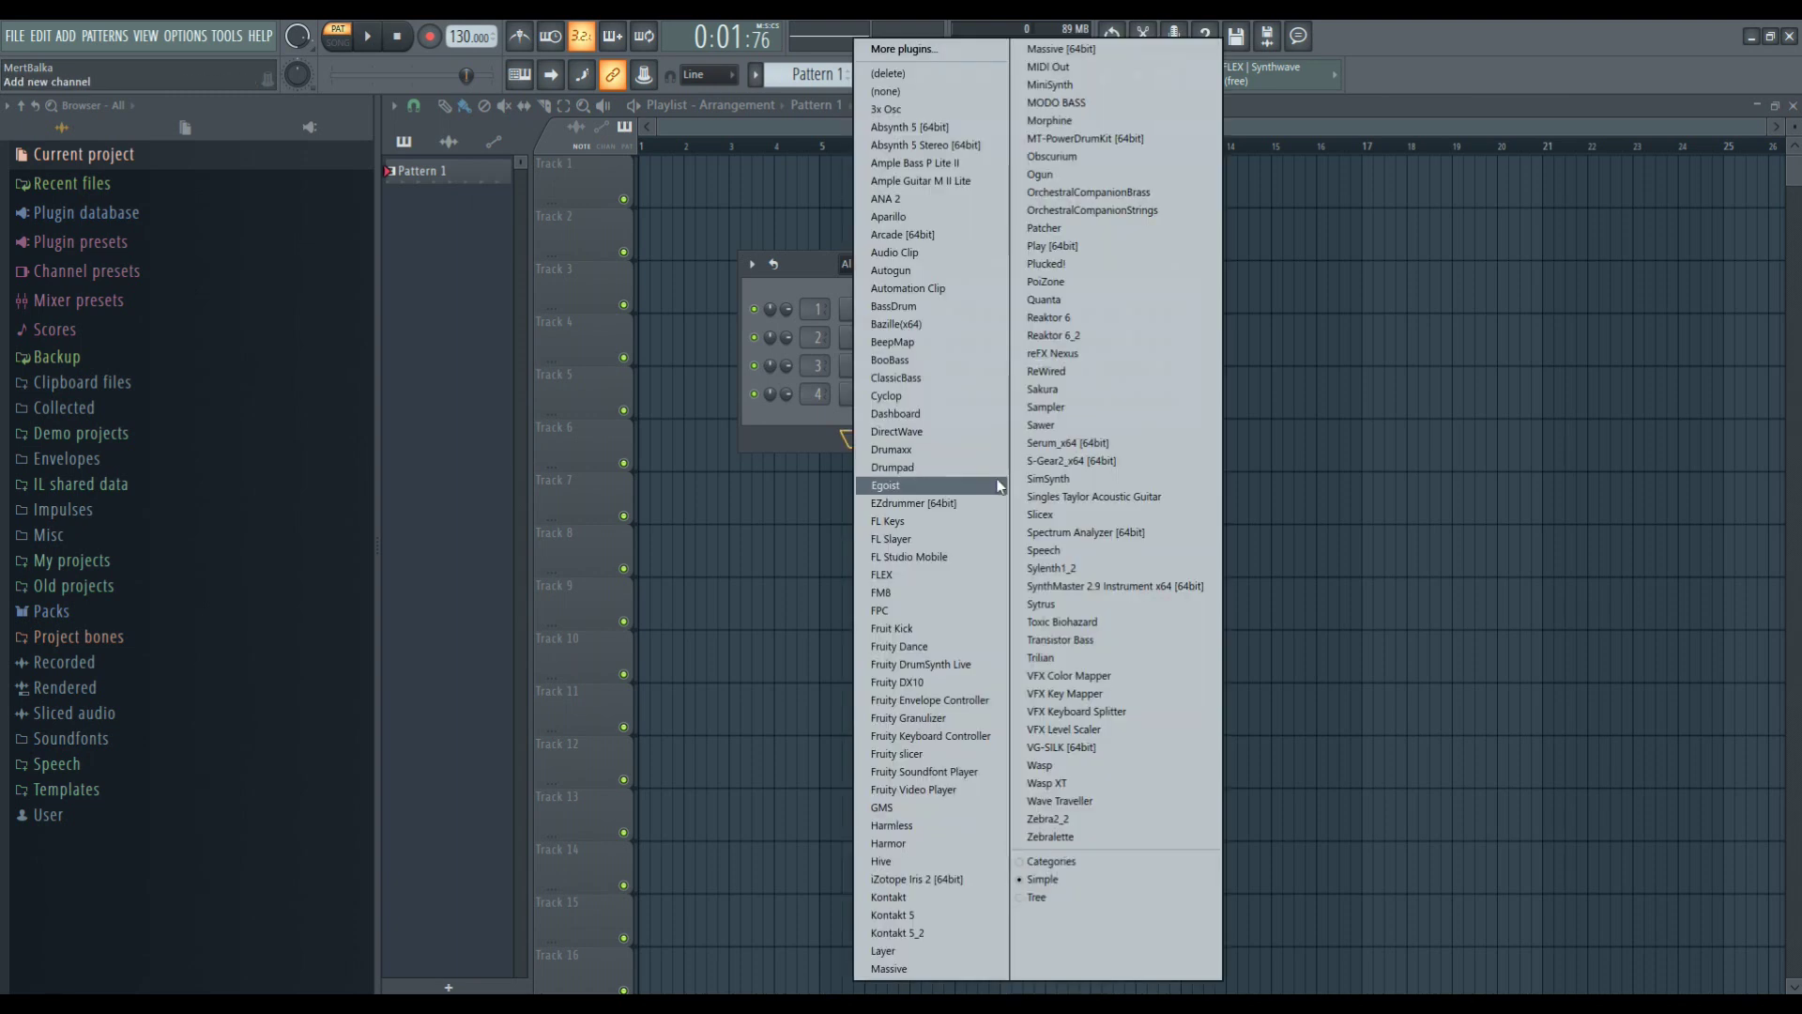
{"action": "left_click", "coordinate": [1074, 606]}
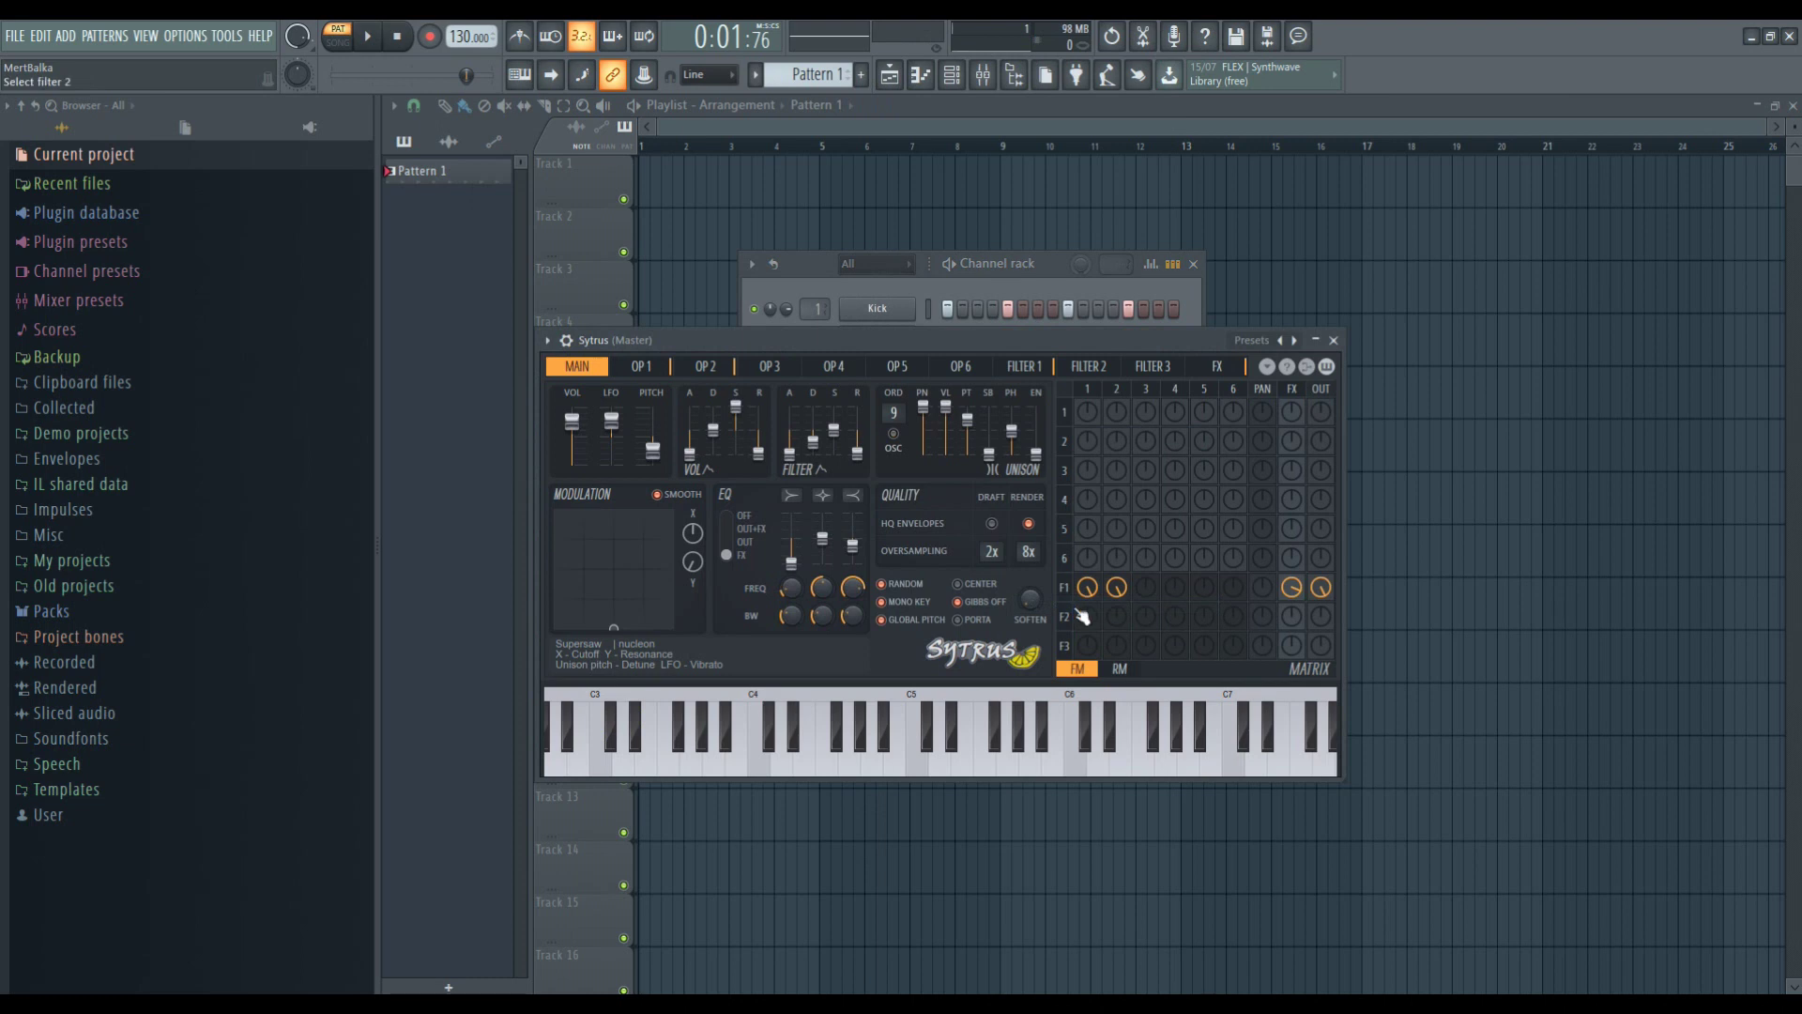
{"action": "left_click_drag", "start_coordinate": [1338, 777], "coordinate": [1476, 853]}
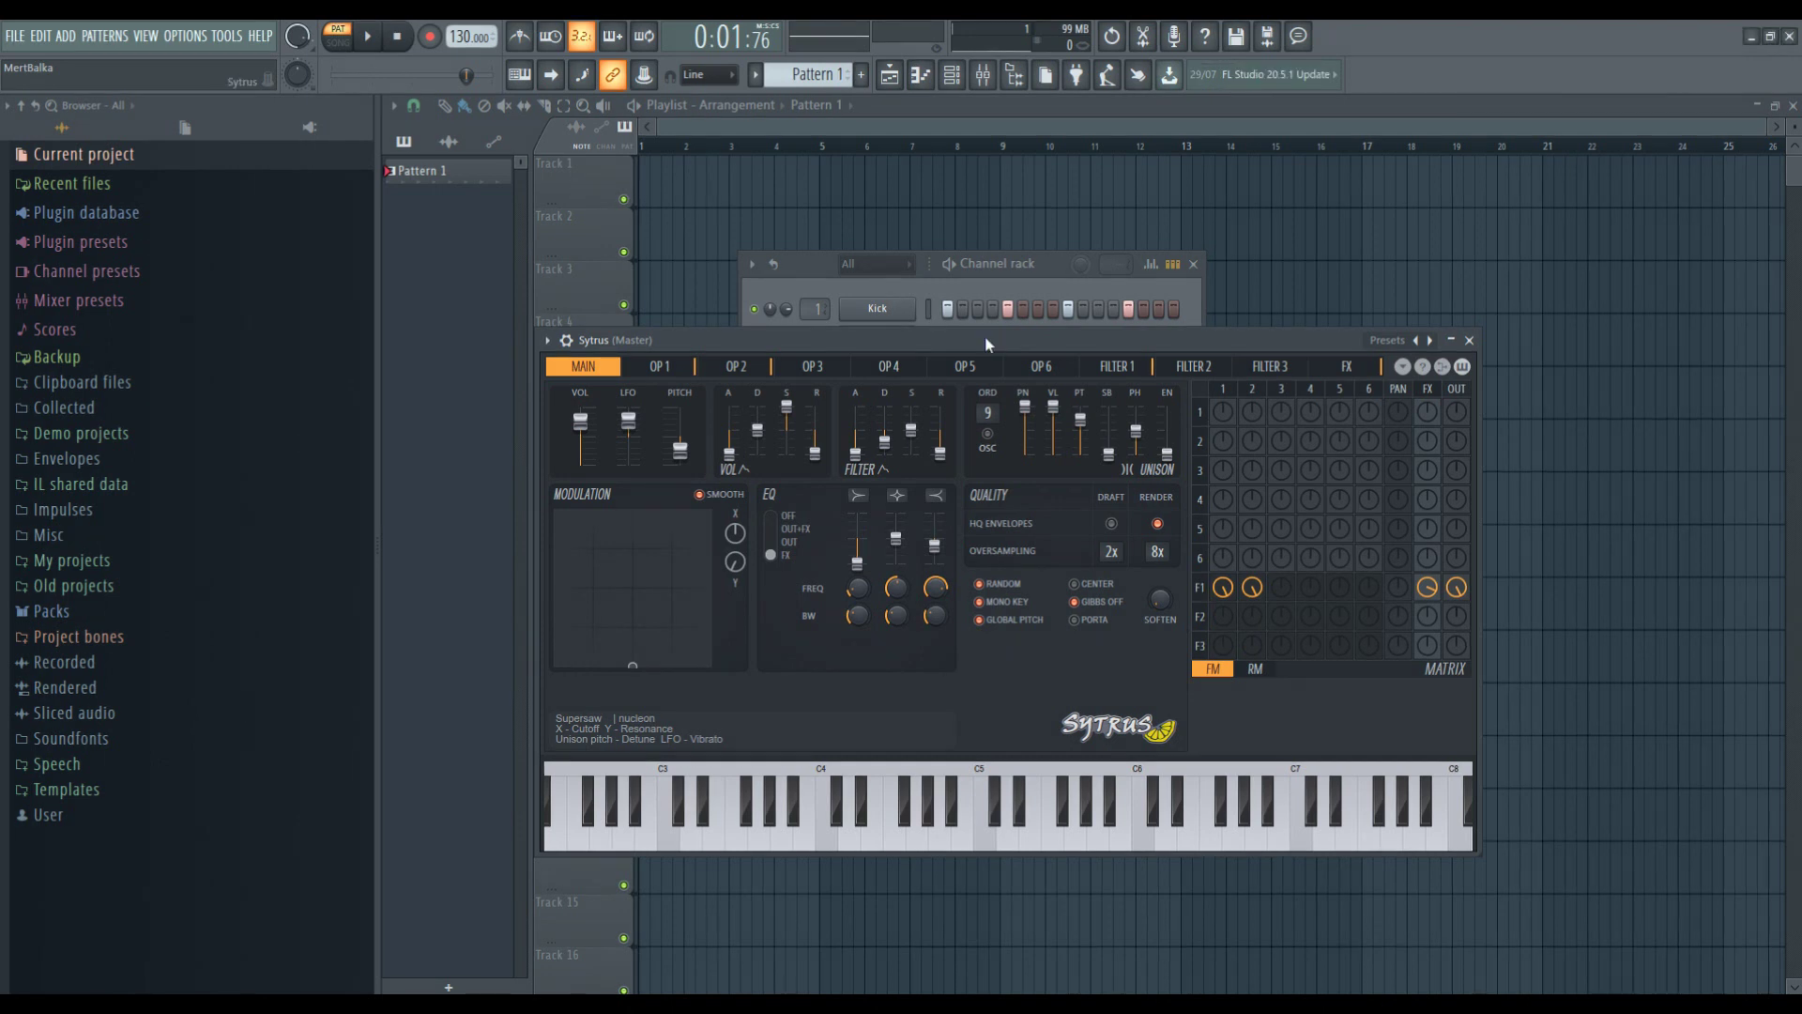
Load the Electric 5 guitar preset in Sytrus and audition several notes on its keyboard.
{"action": "left_click", "coordinate": [1386, 342]}
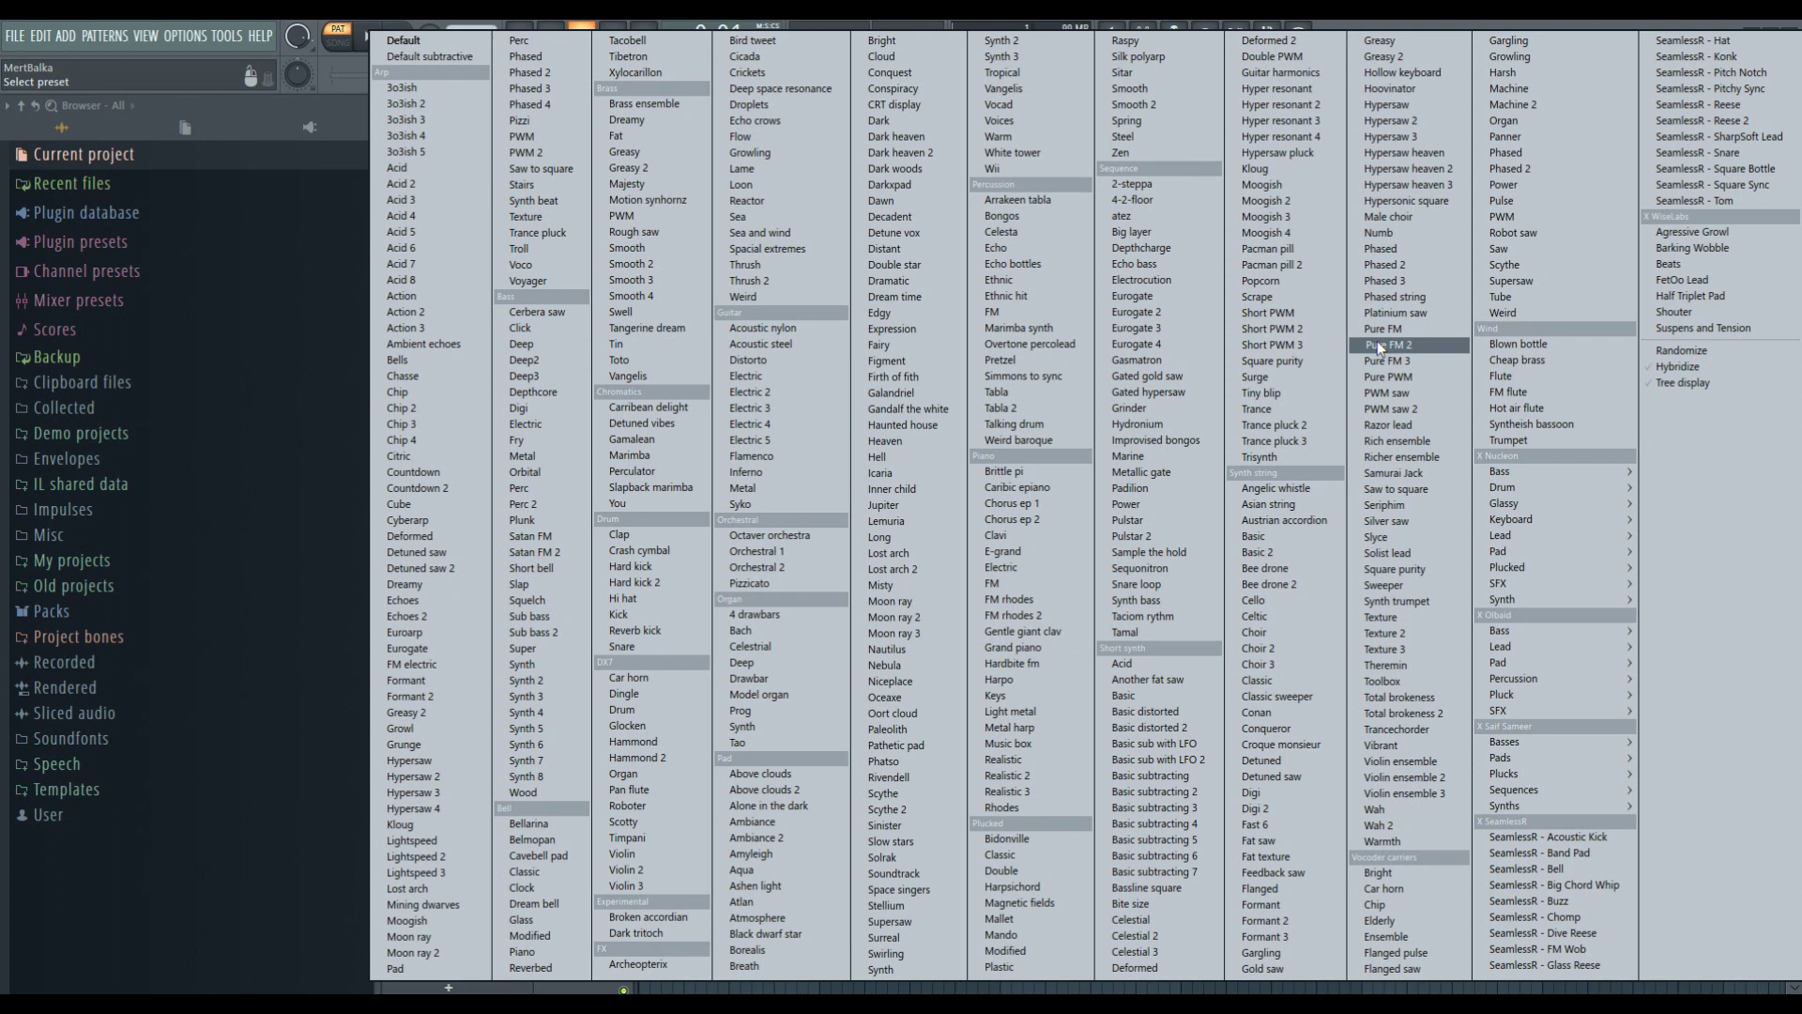
{"action": "left_click", "coordinate": [776, 449]}
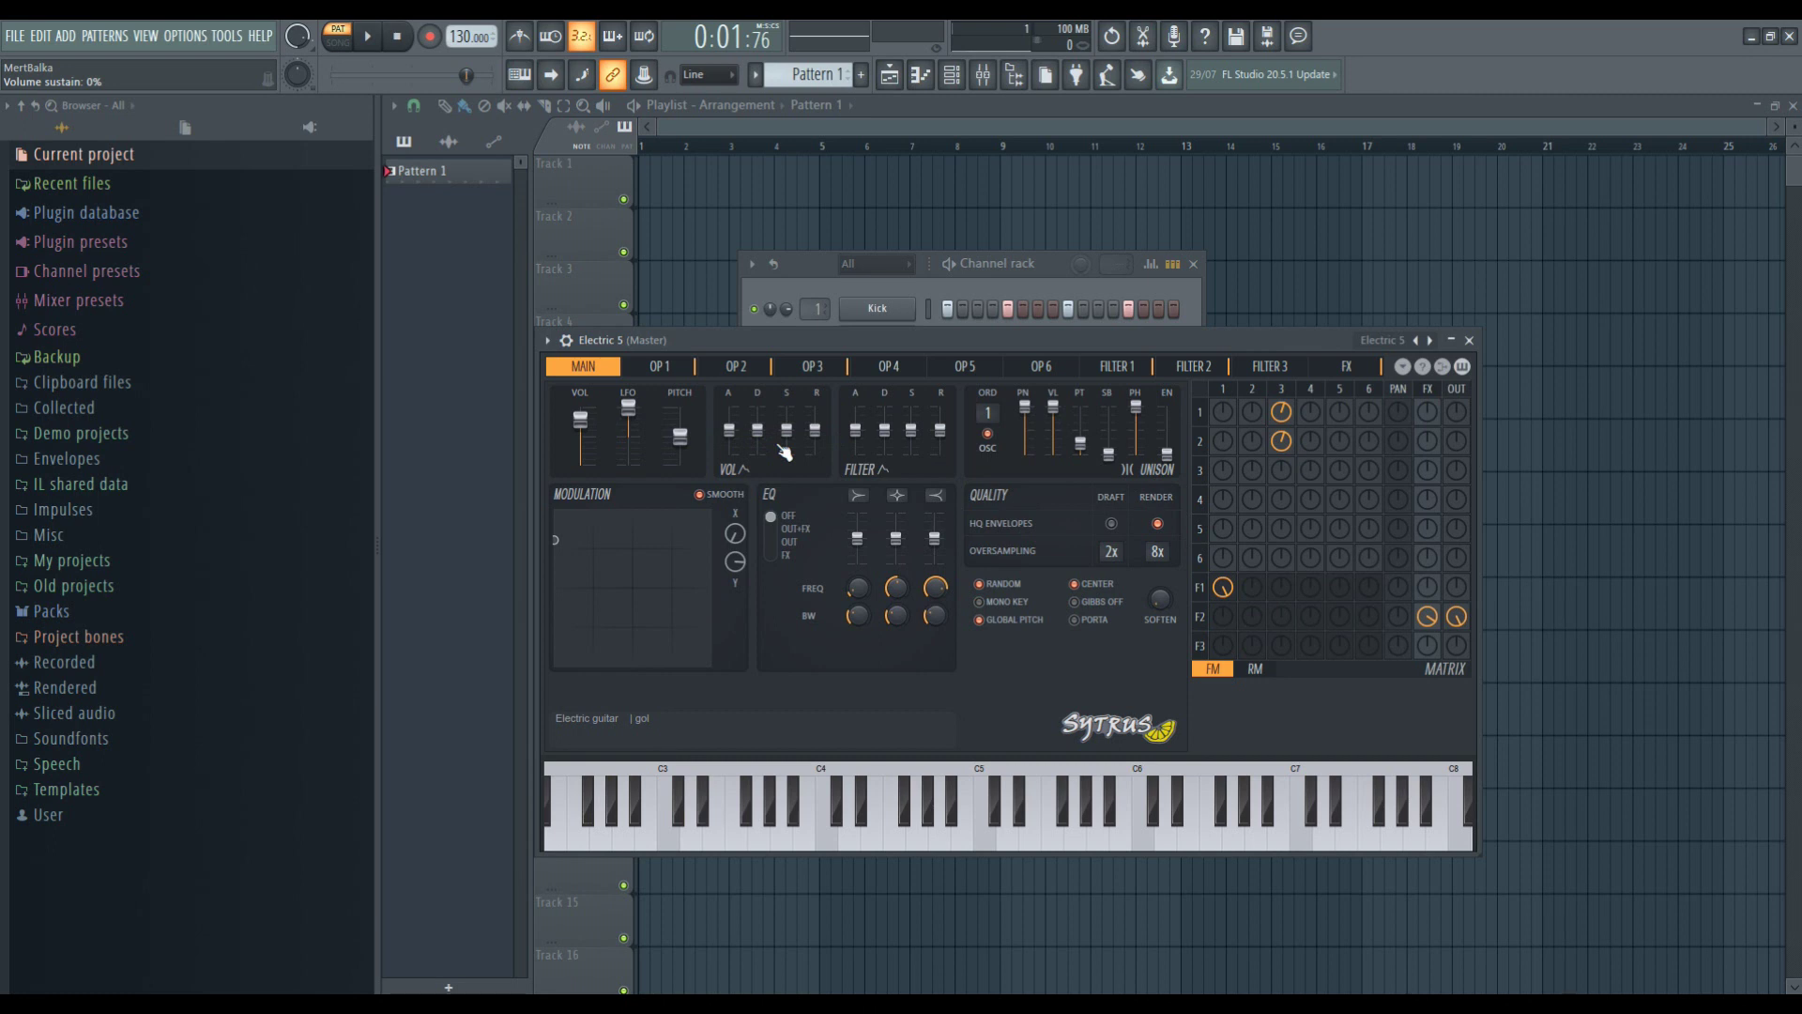
{"action": "left_click", "coordinate": [985, 838]}
{"action": "left_click", "coordinate": [1138, 838]}
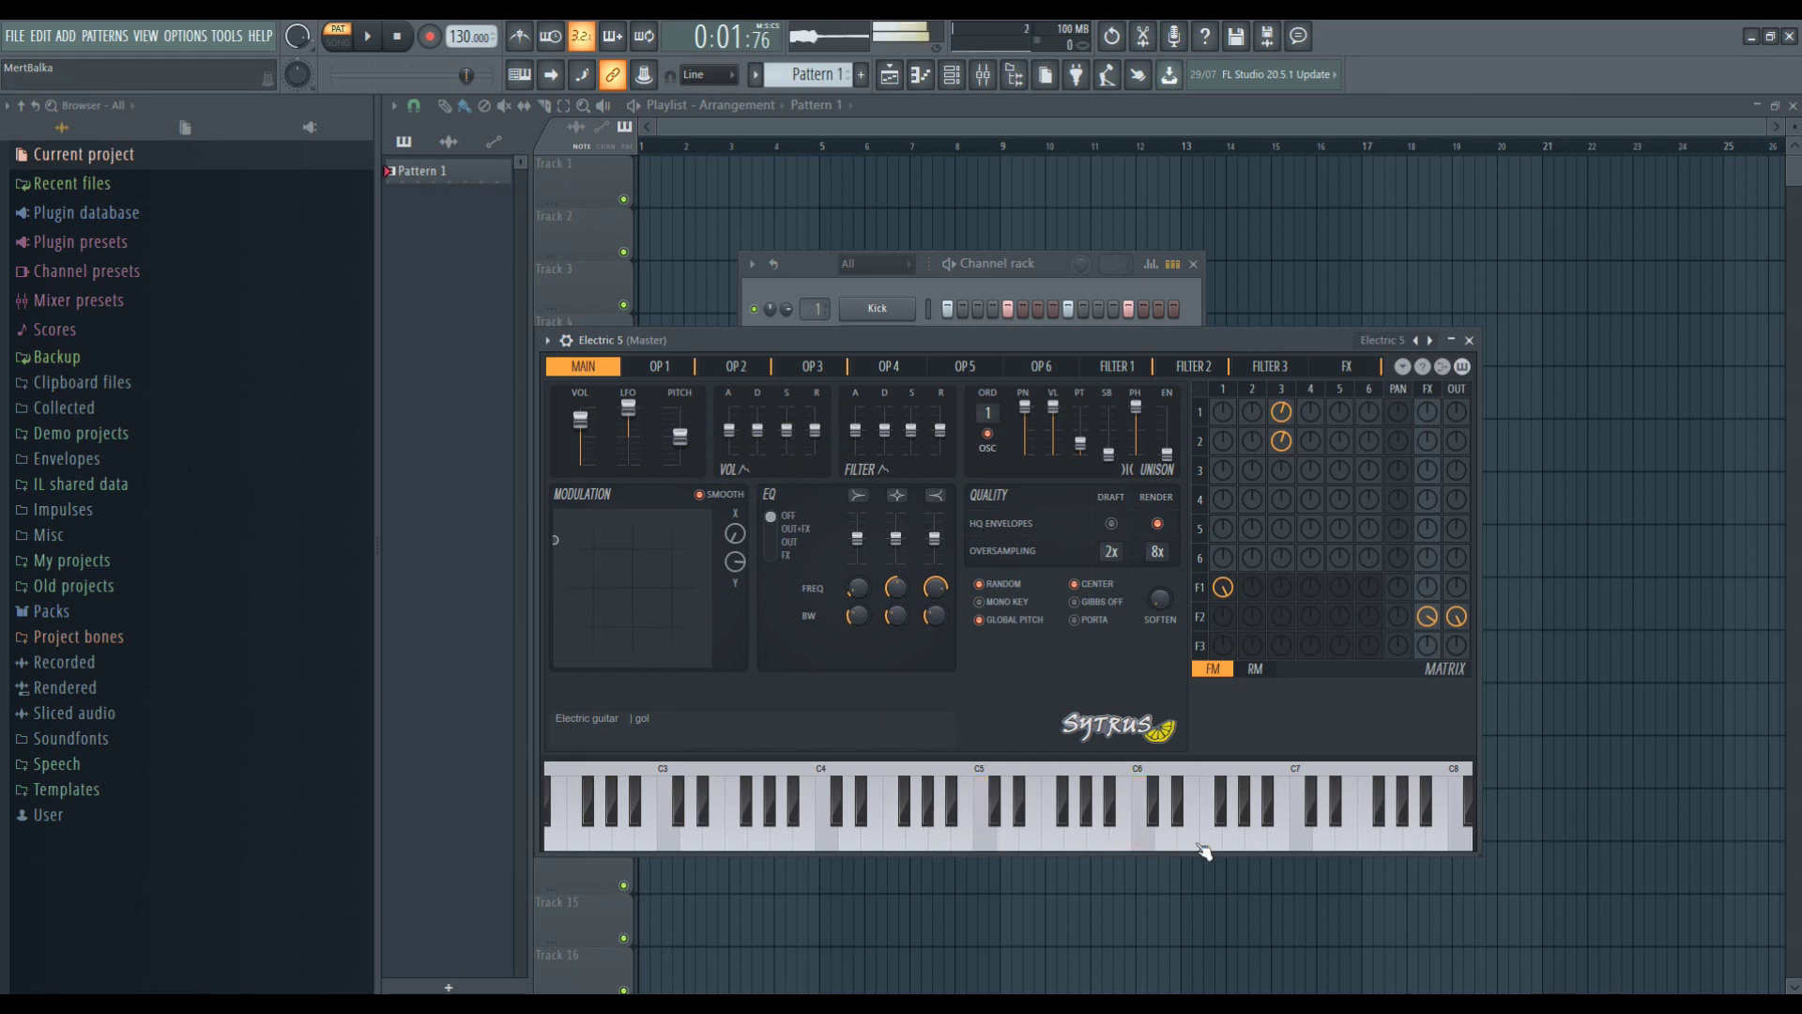
{"action": "left_click", "coordinate": [1300, 844]}
{"action": "left_click", "coordinate": [826, 835]}
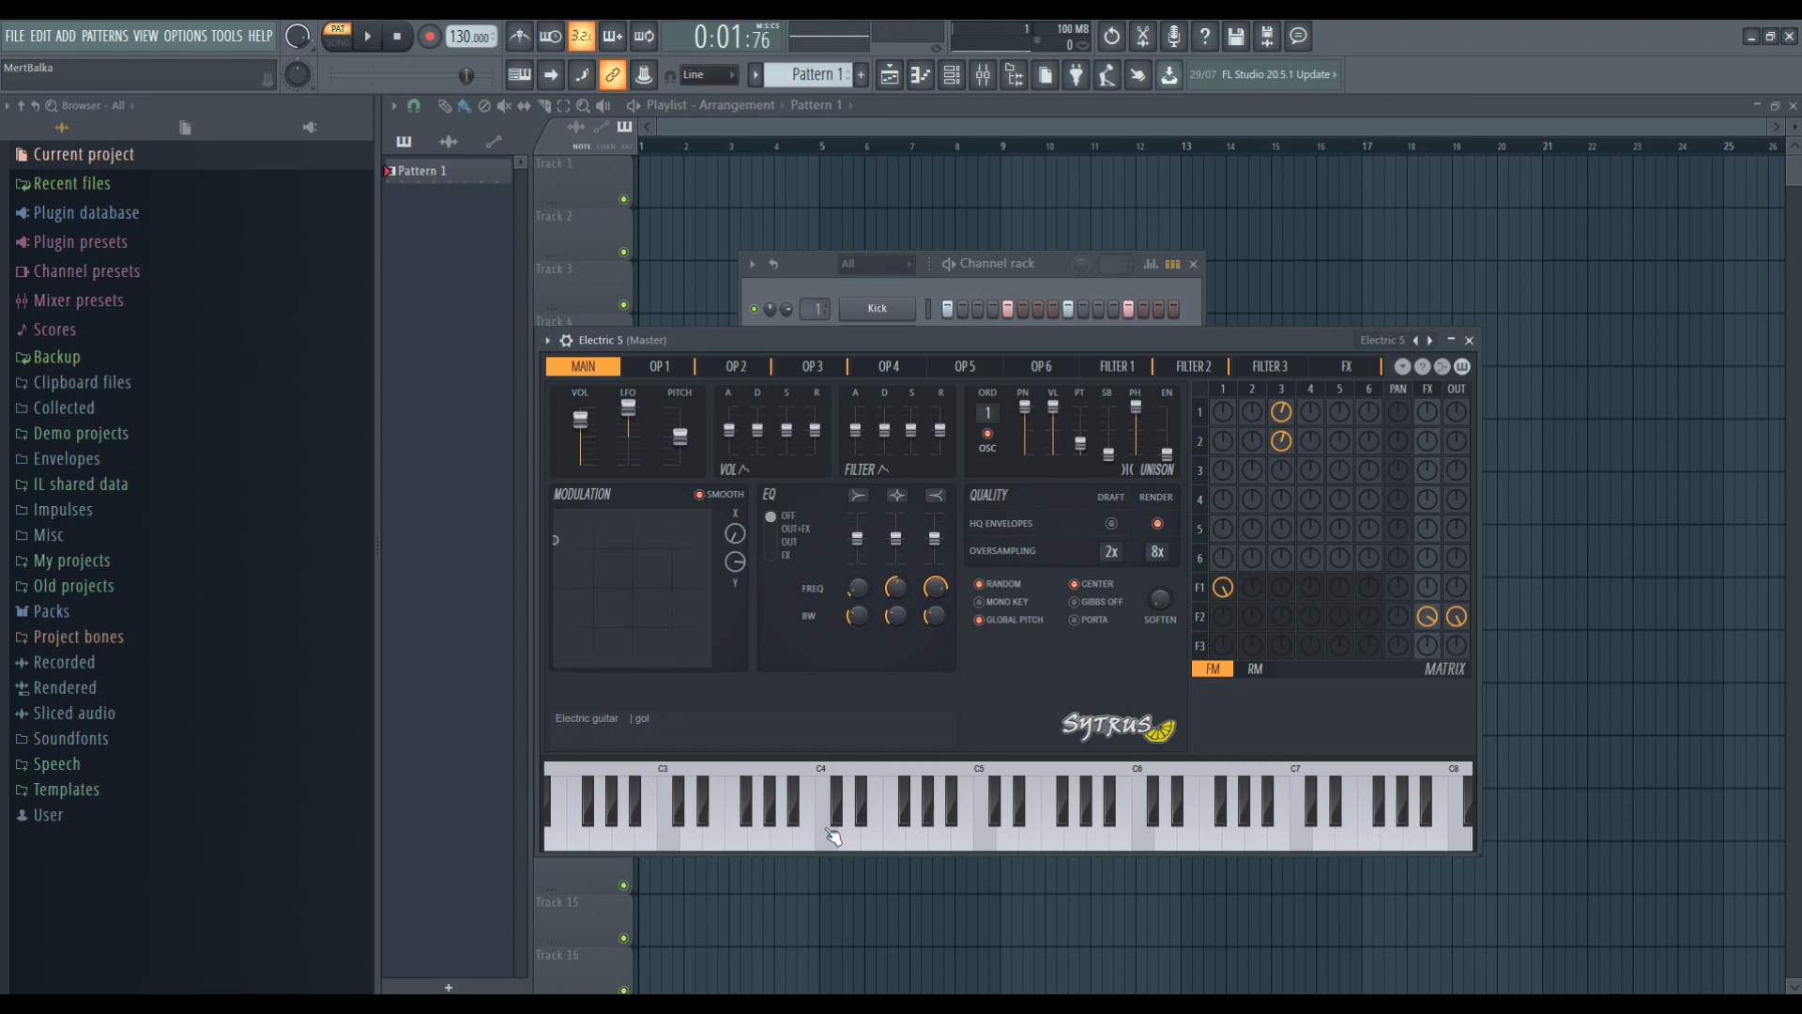
Load the Platinium saw preset in Sytrus and audition a couple of notes.
{"action": "left_click", "coordinate": [1372, 342]}
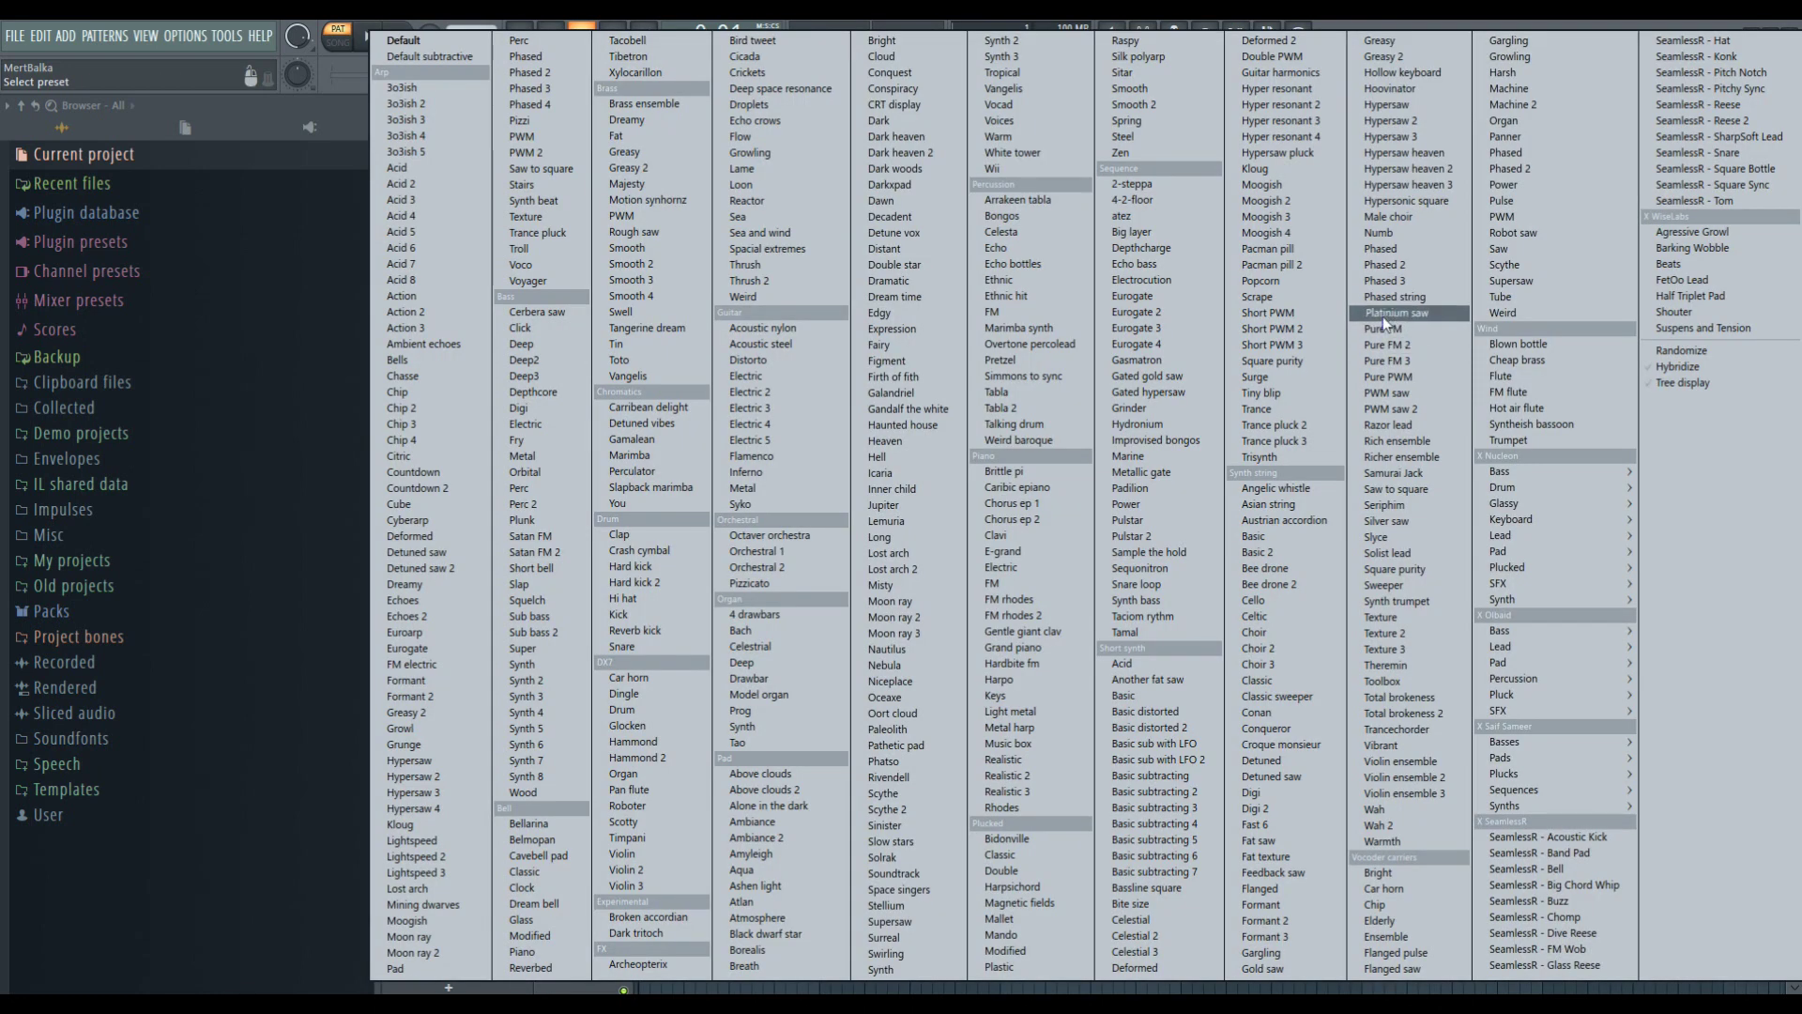
{"action": "left_click", "coordinate": [1410, 314]}
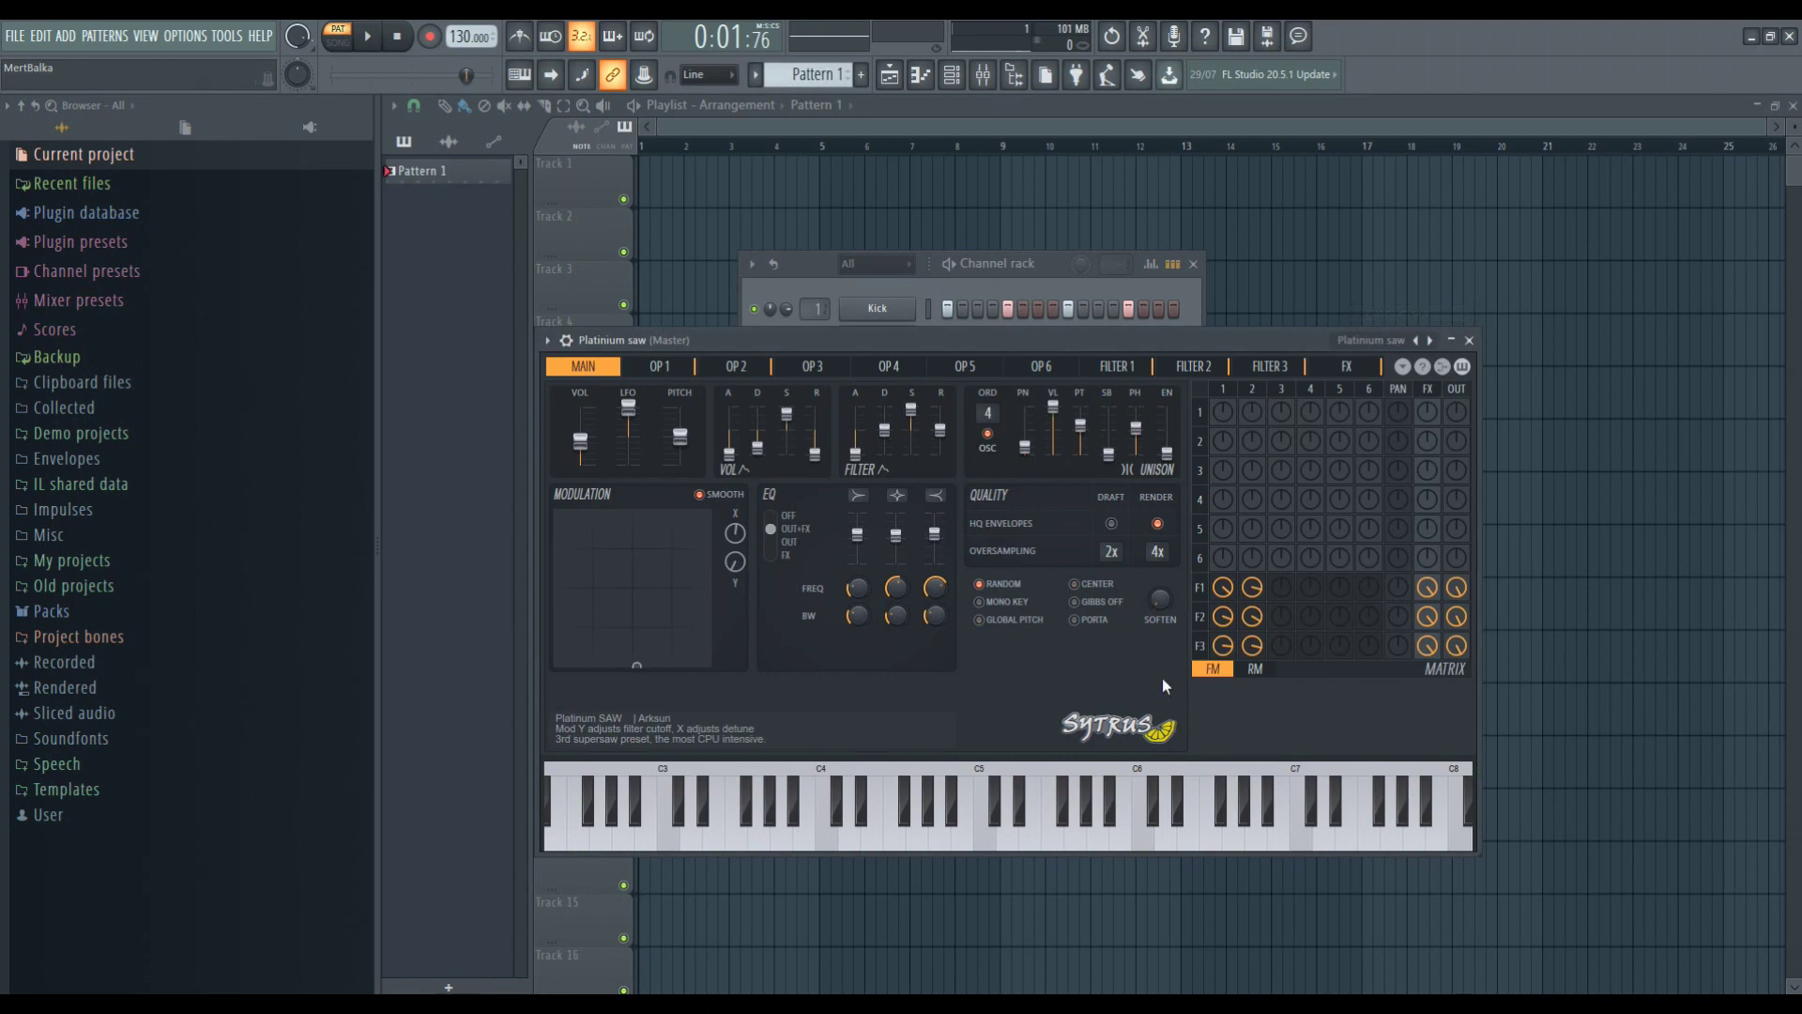
{"action": "left_click", "coordinate": [1143, 835]}
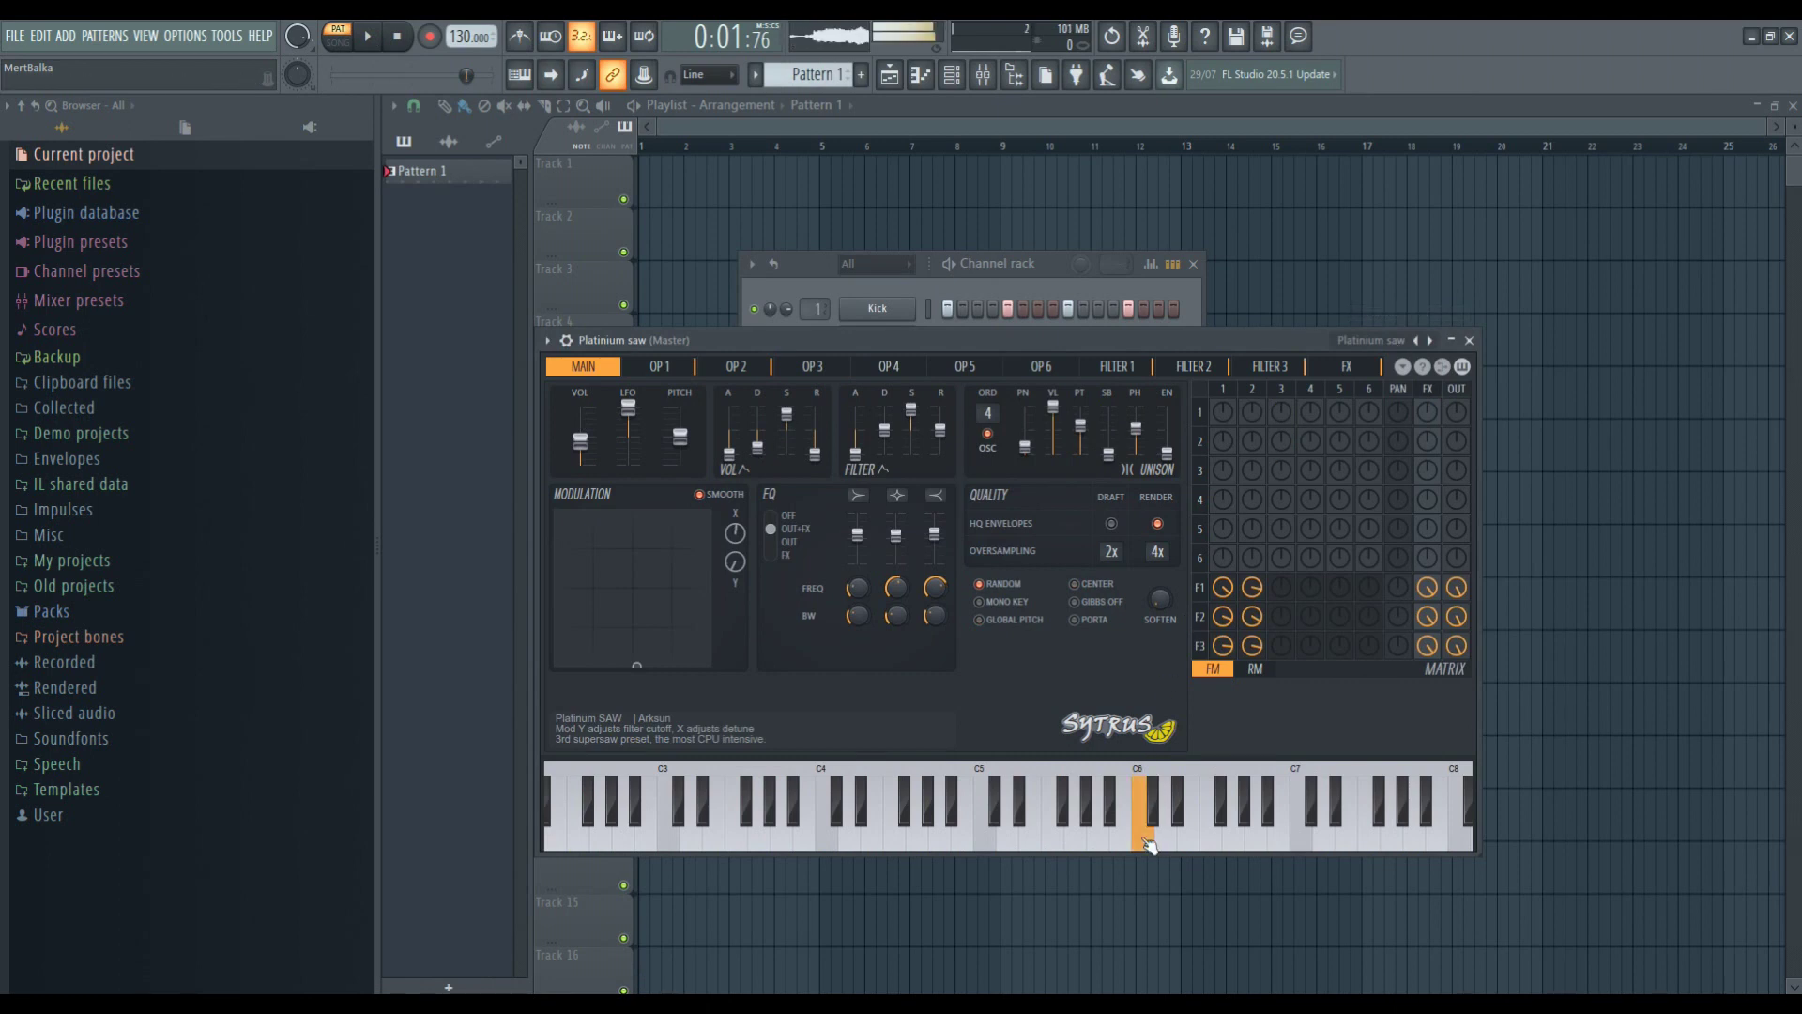
{"action": "left_click", "coordinate": [1010, 850]}
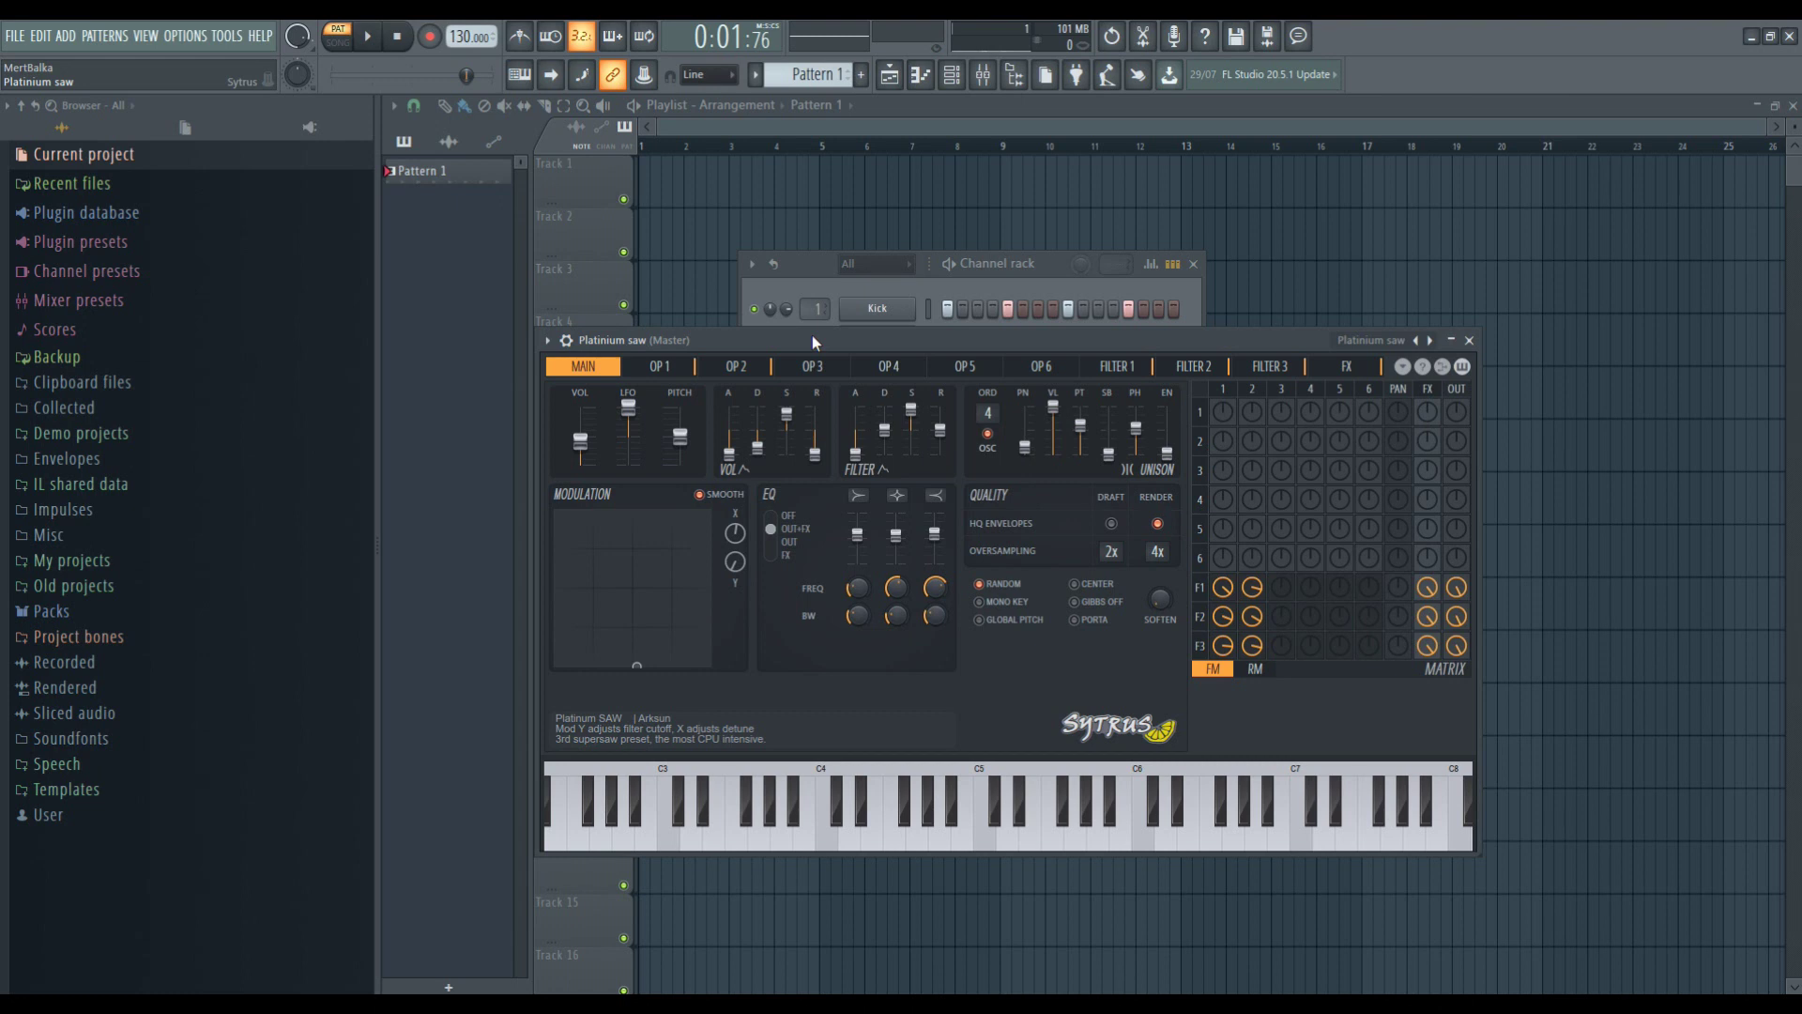
Save the project as "proje" in the vox folder.
{"action": "left_click", "coordinate": [17, 37]}
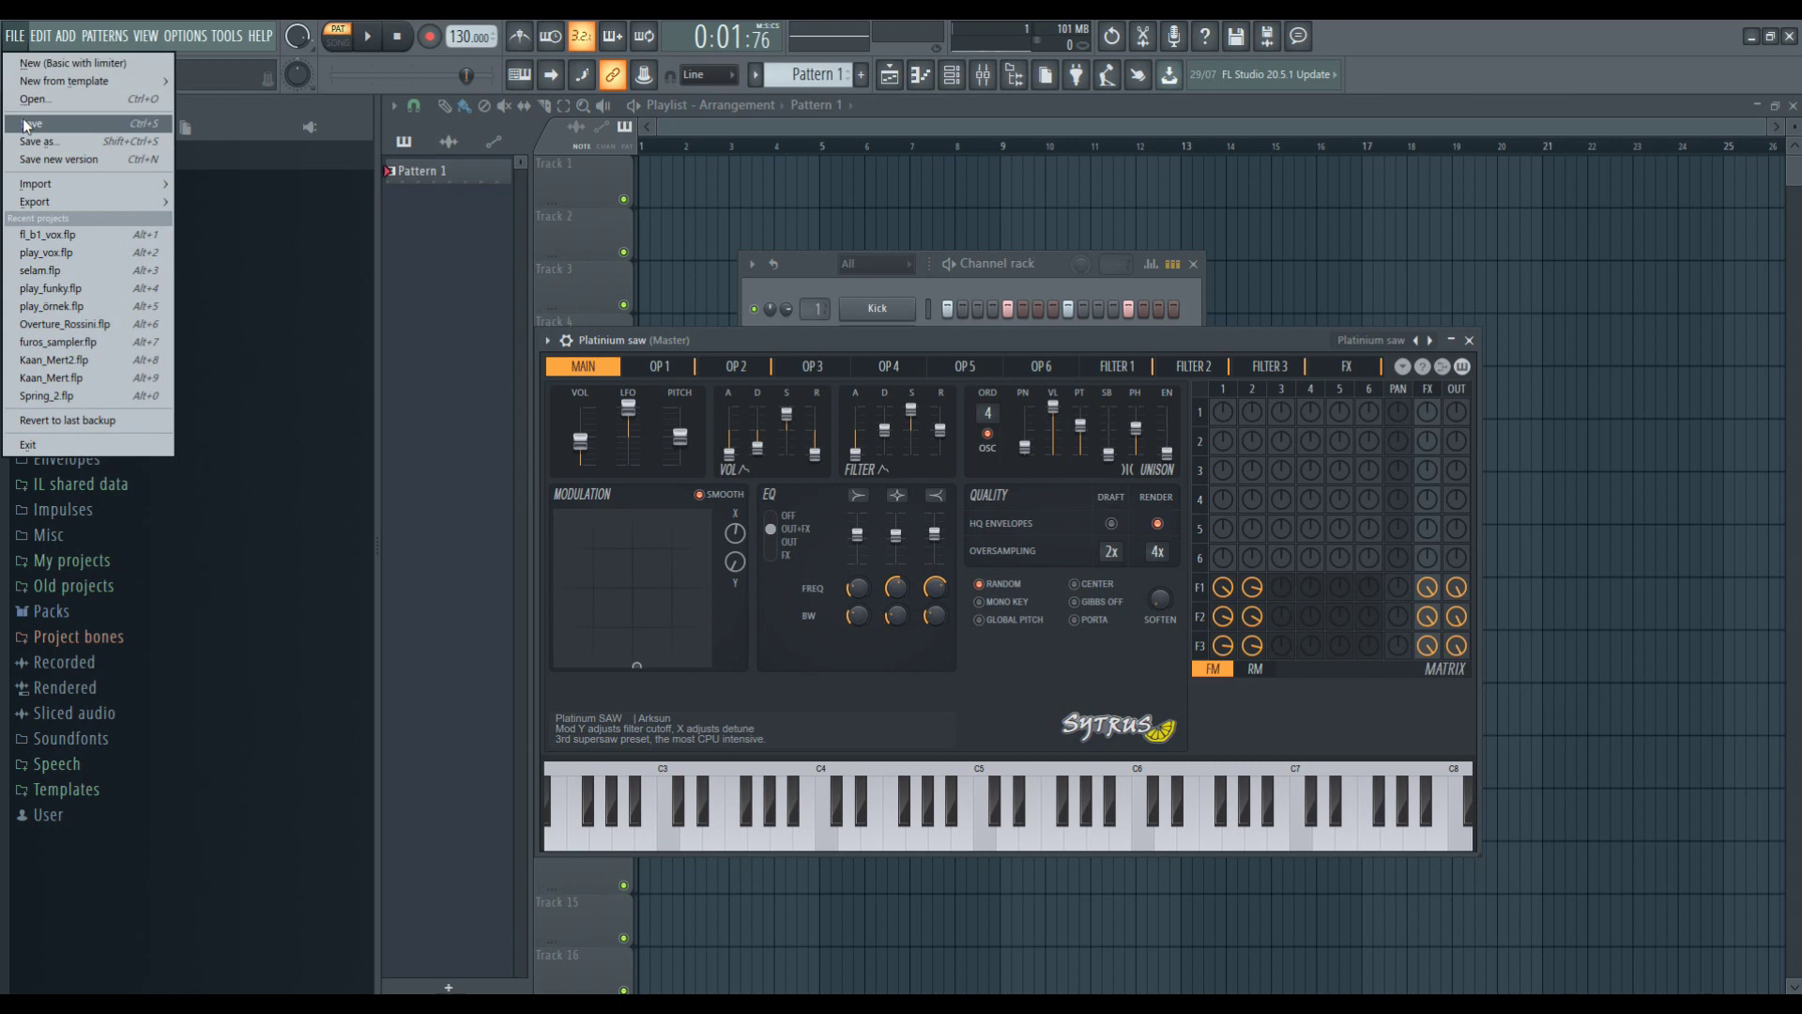
{"action": "left_click", "coordinate": [62, 124]}
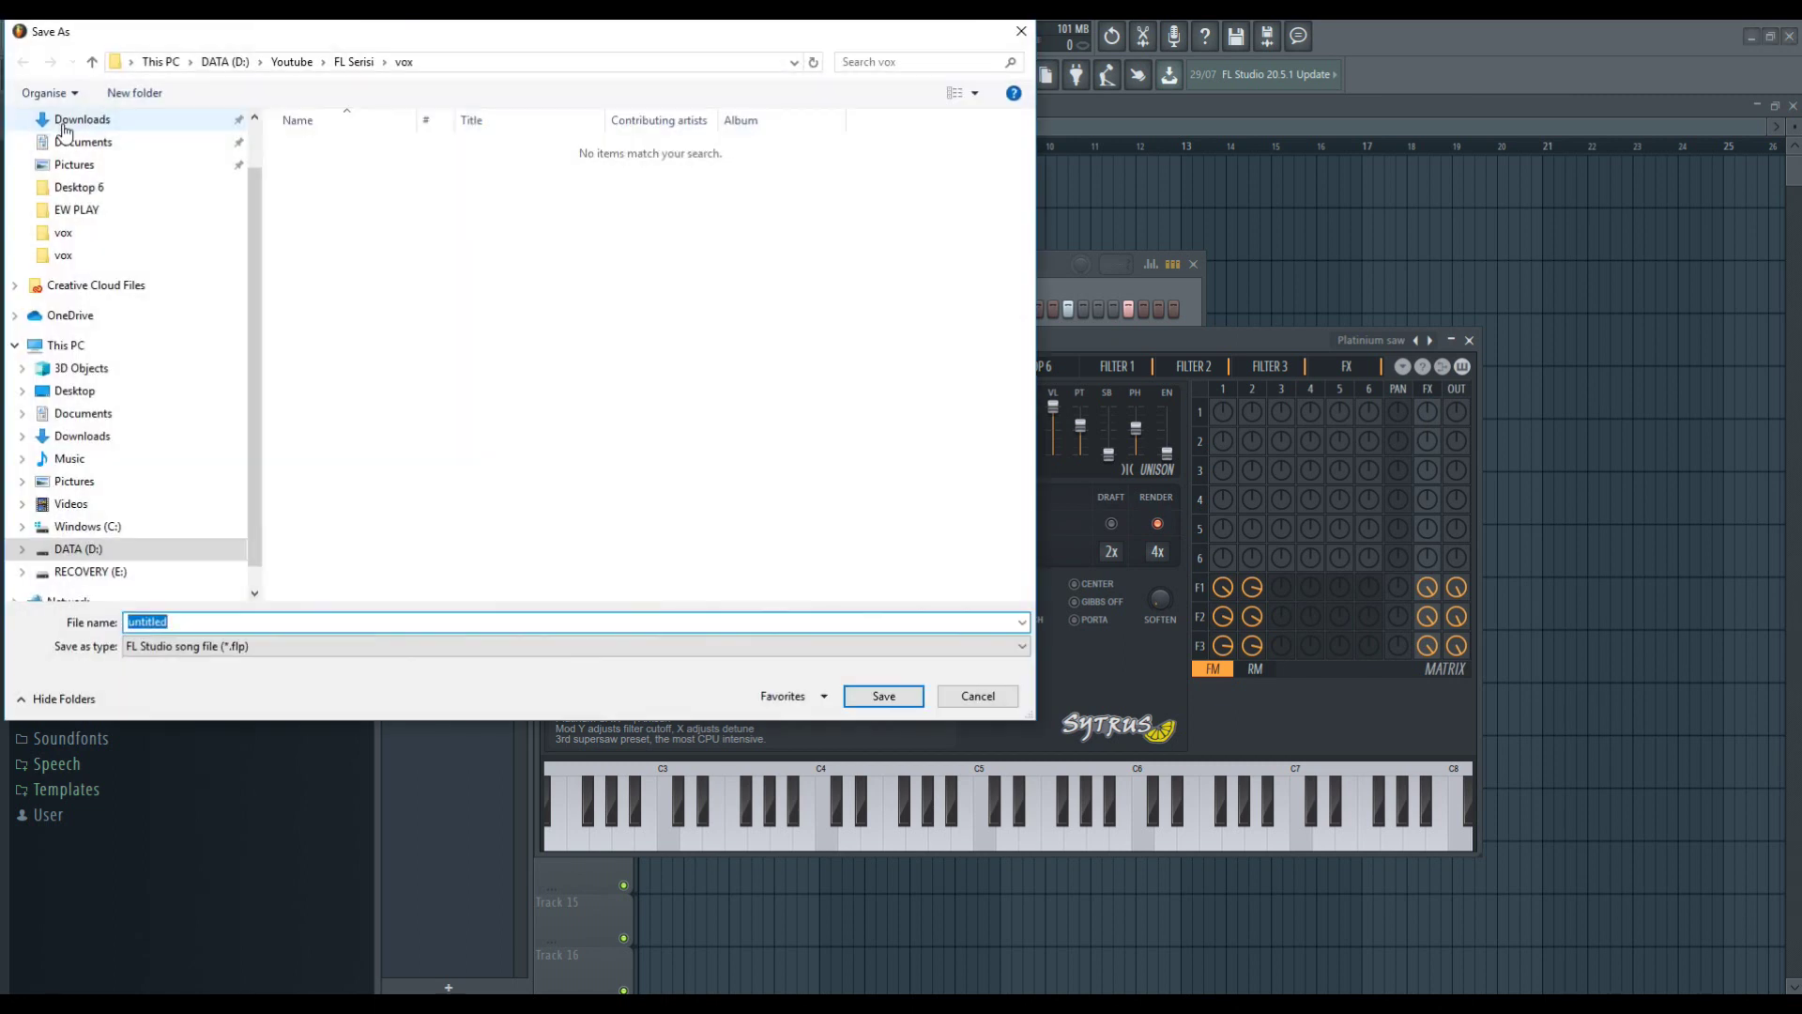
{"action": "type", "text": "proje"}
{"action": "key", "text": "Return"}
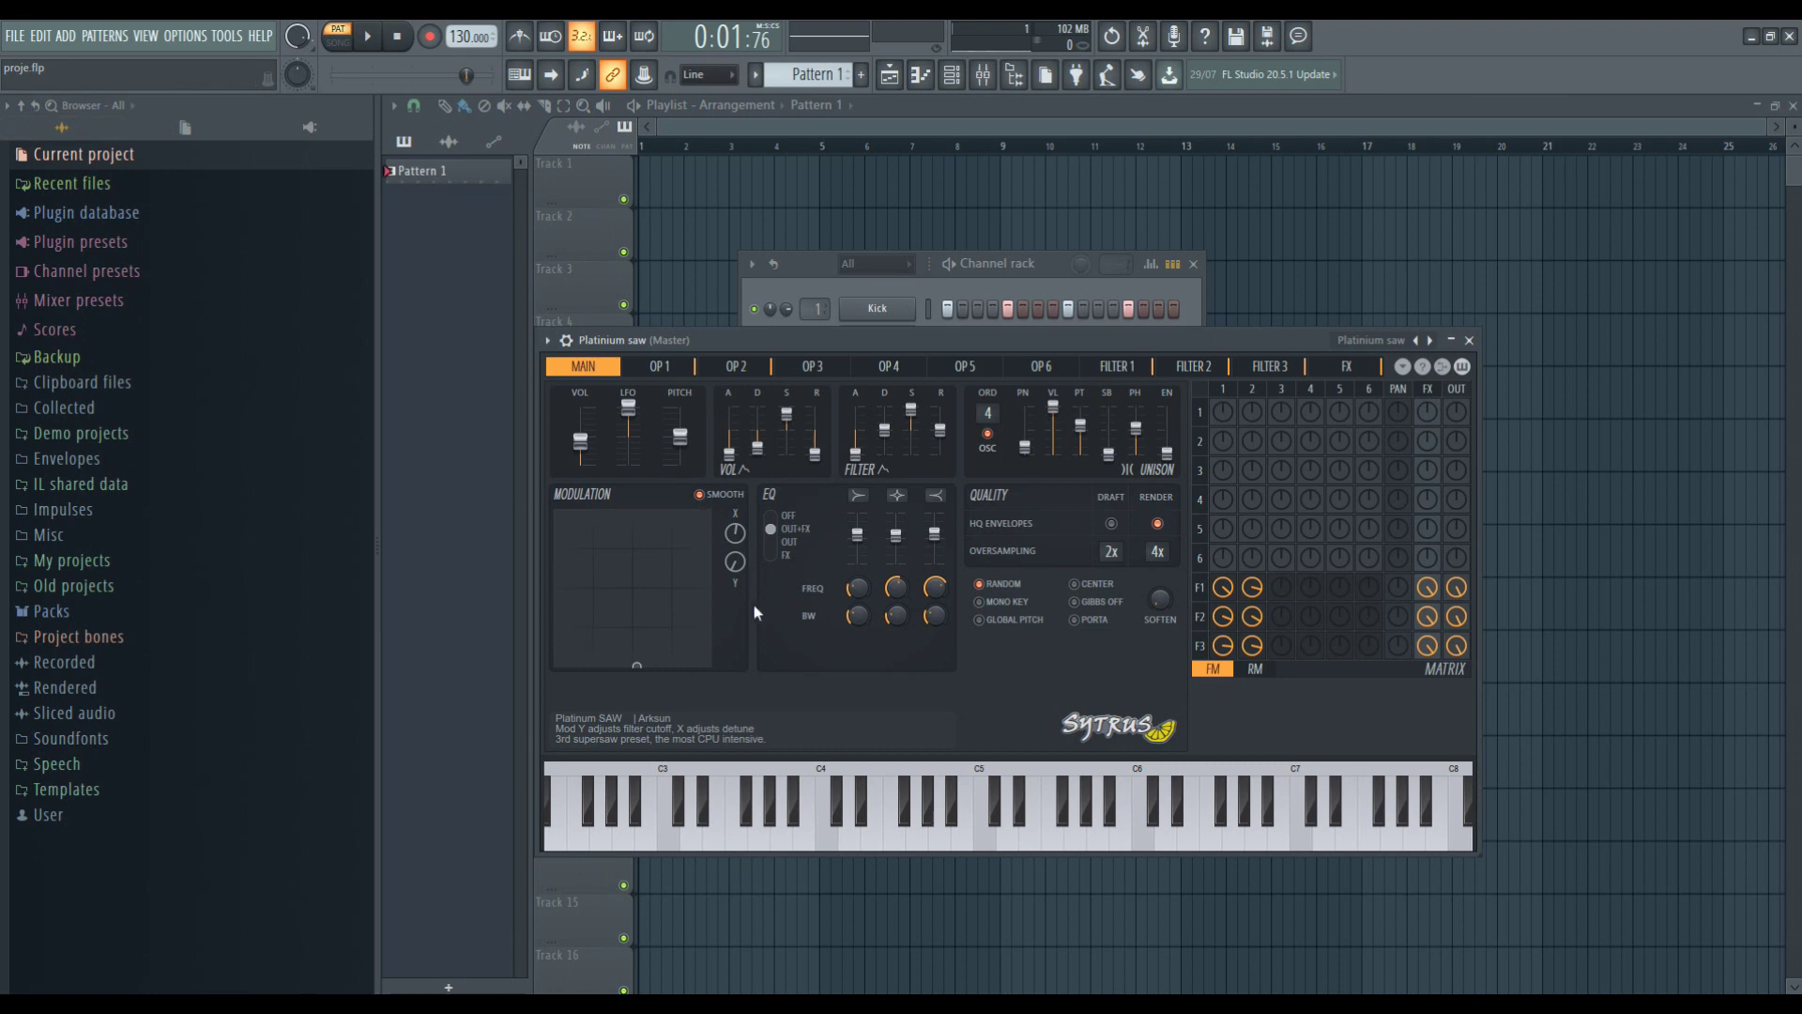
Close the Sytrus window and open the piano roll for the Platinium saw channel.
{"action": "left_click", "coordinate": [1470, 341]}
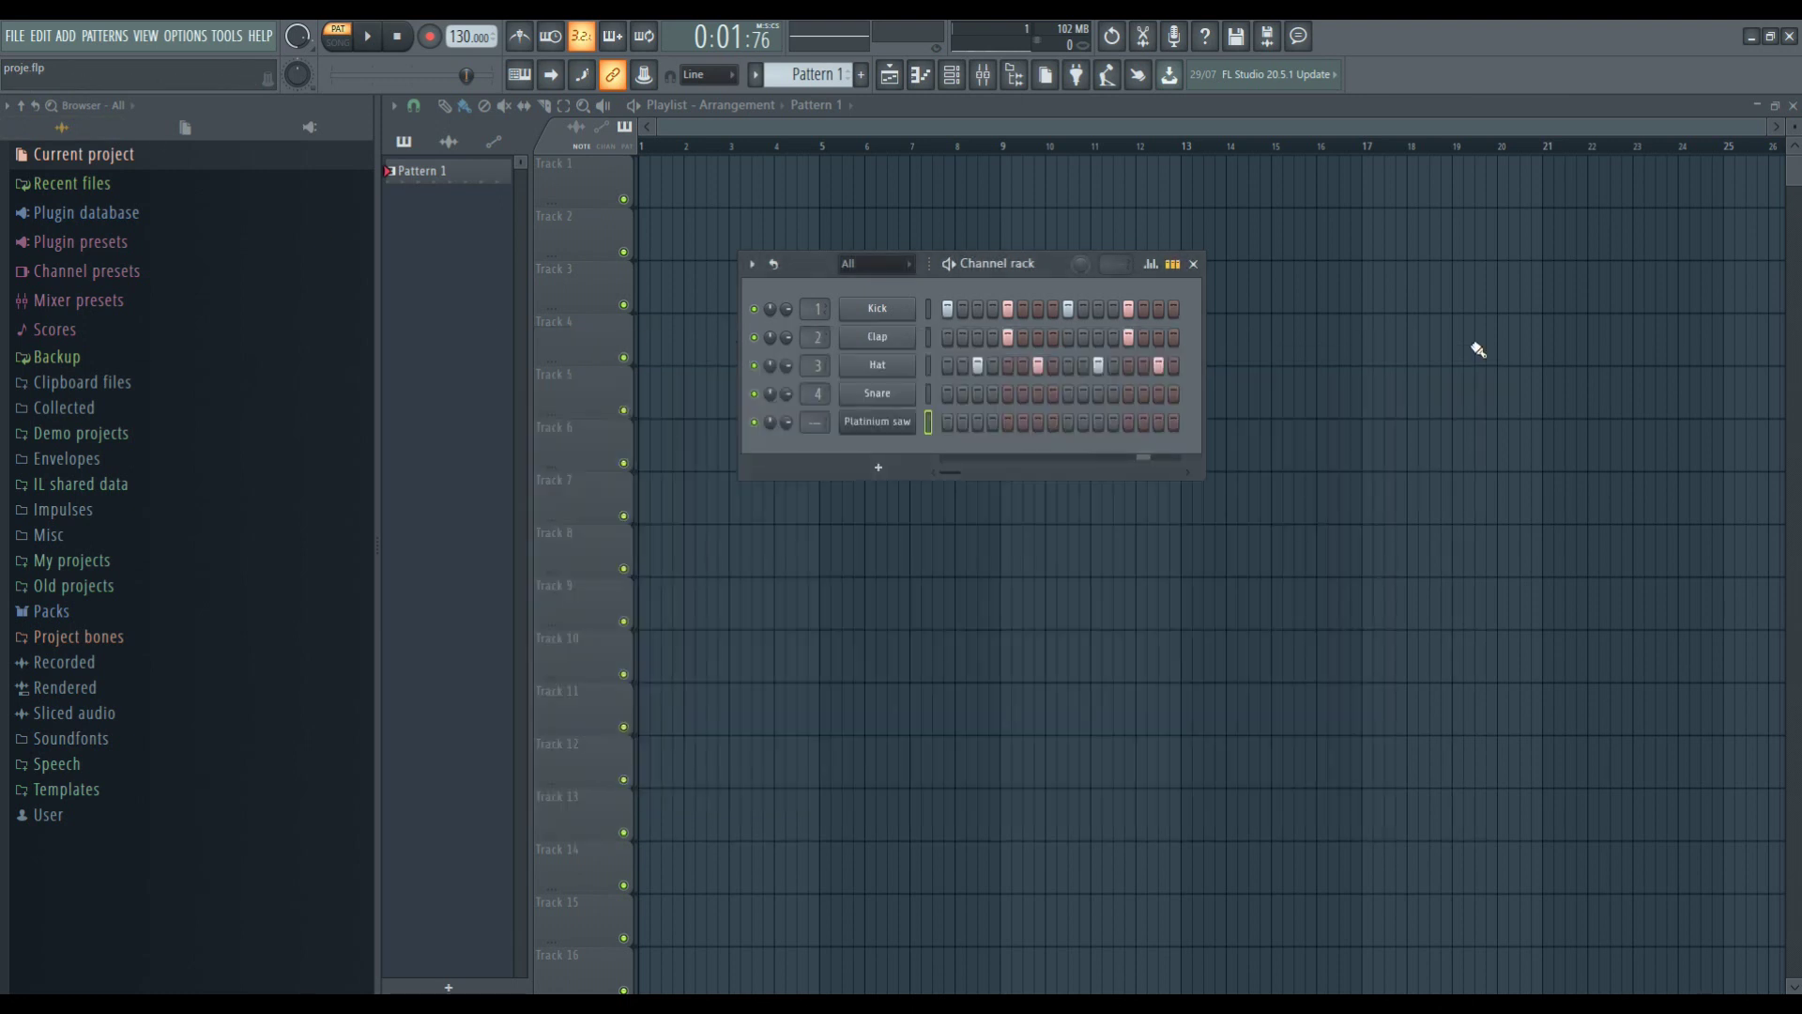
{"action": "right_click", "coordinate": [907, 428]}
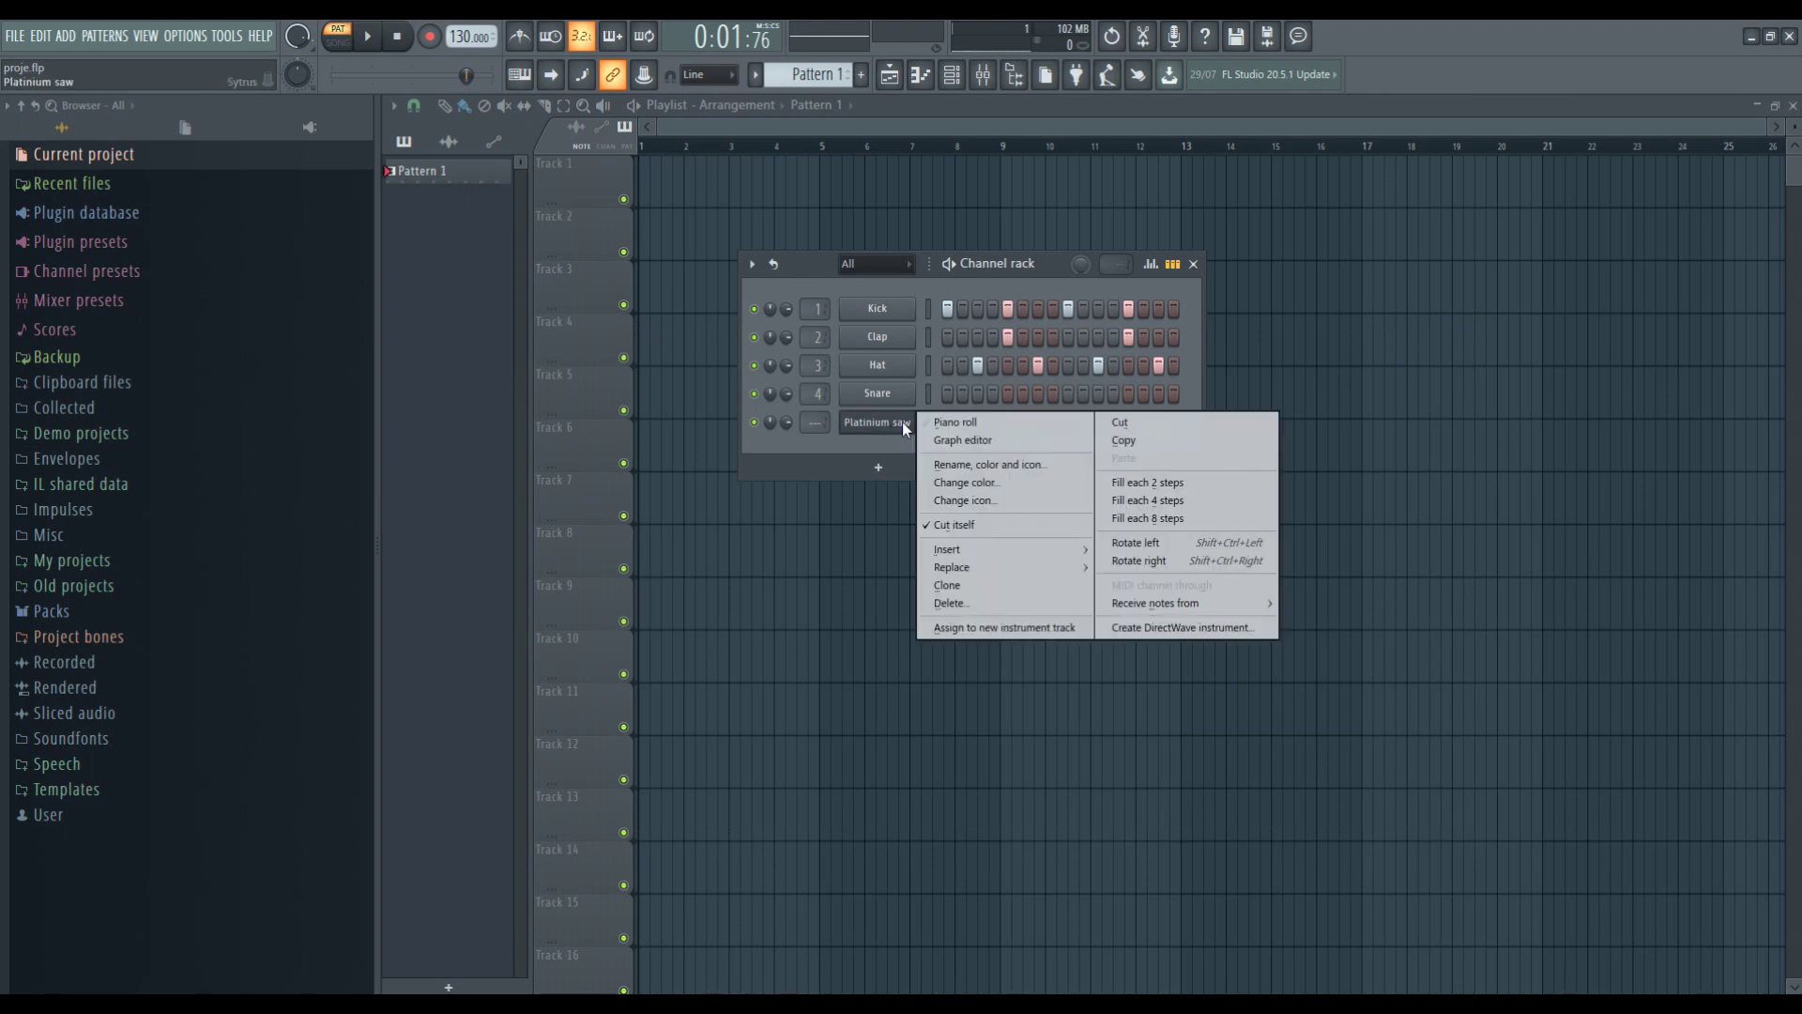
{"action": "left_click", "coordinate": [954, 423]}
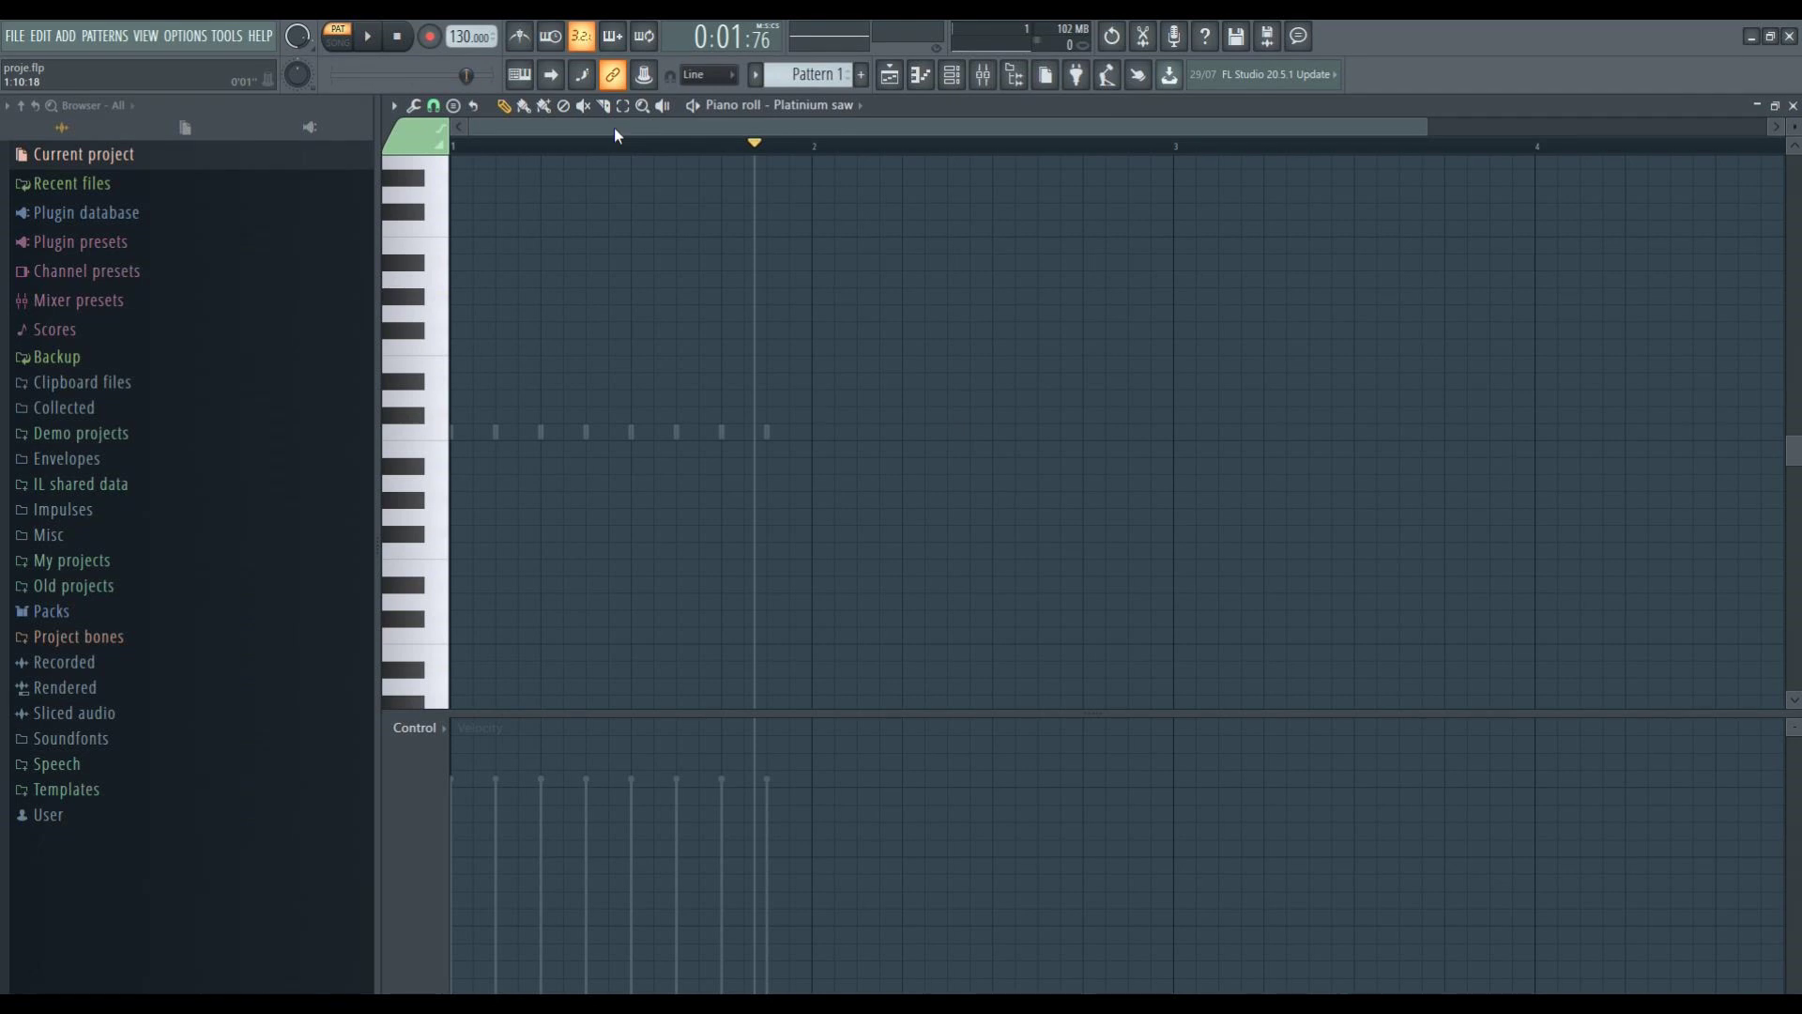
Change the piano roll's keyboard style to Flat.
{"action": "left_click", "coordinate": [395, 108]}
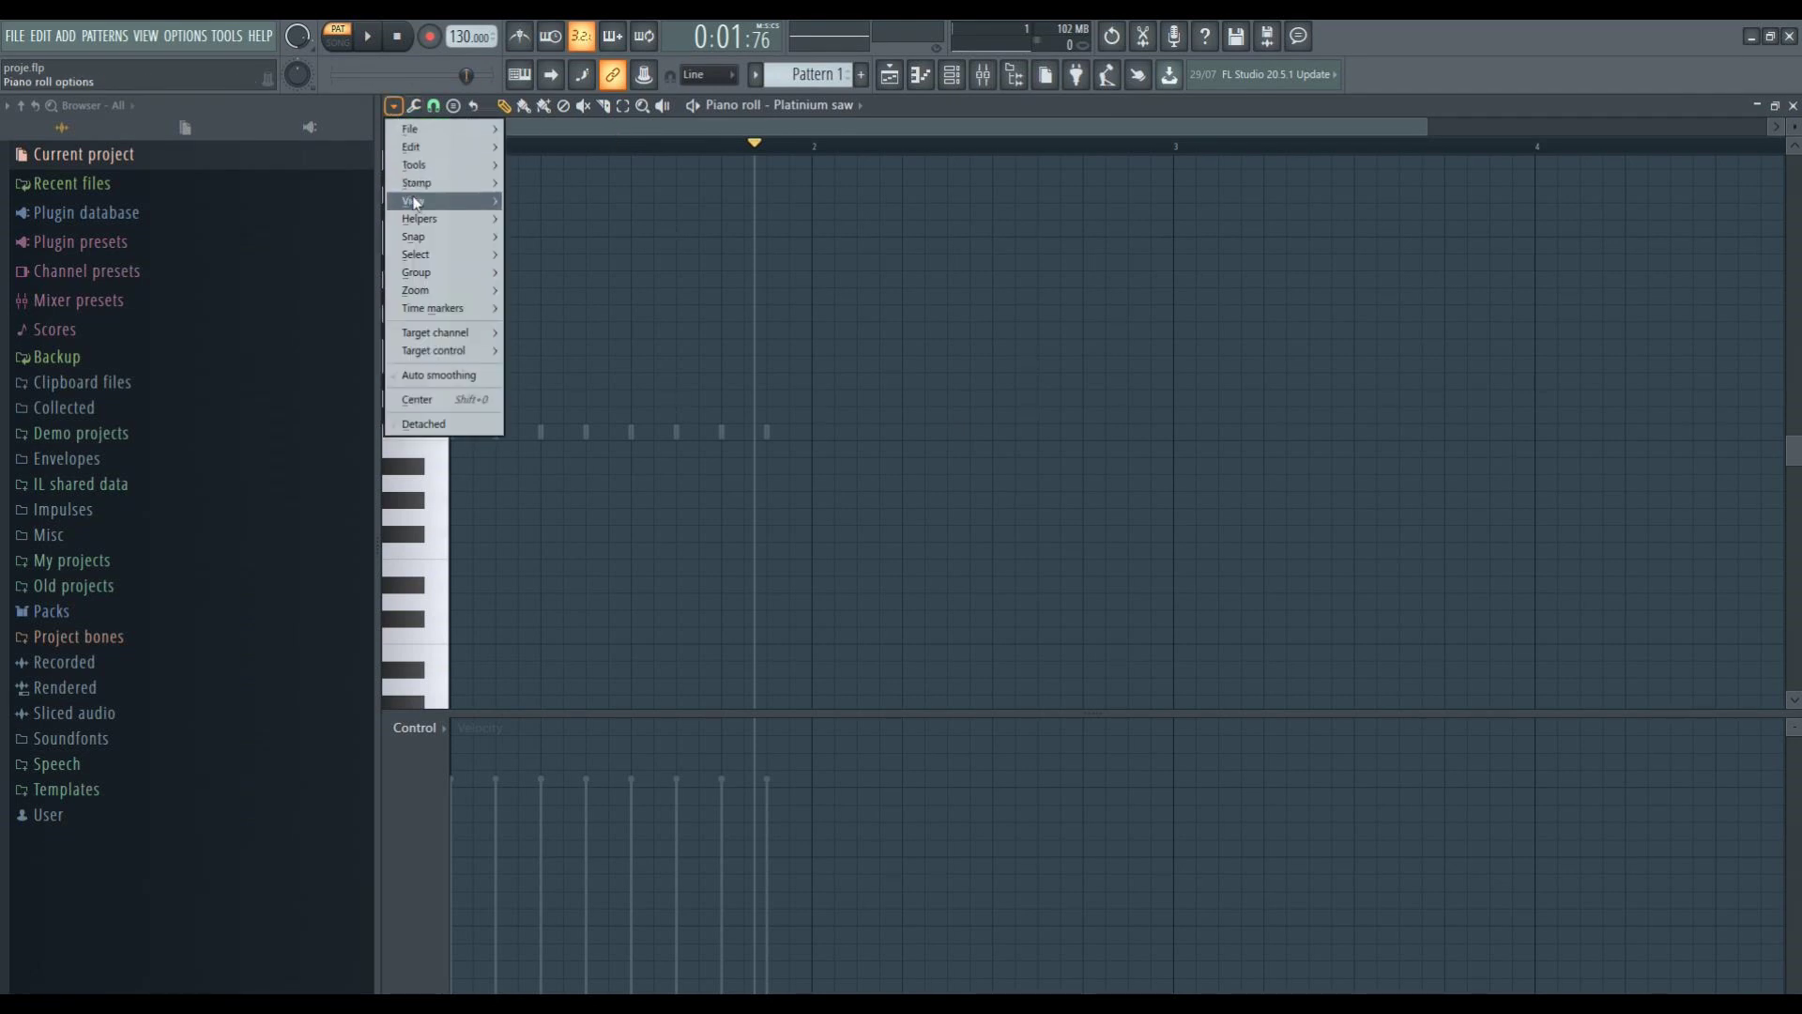
{"action": "mouse_move", "coordinate": [417, 203]}
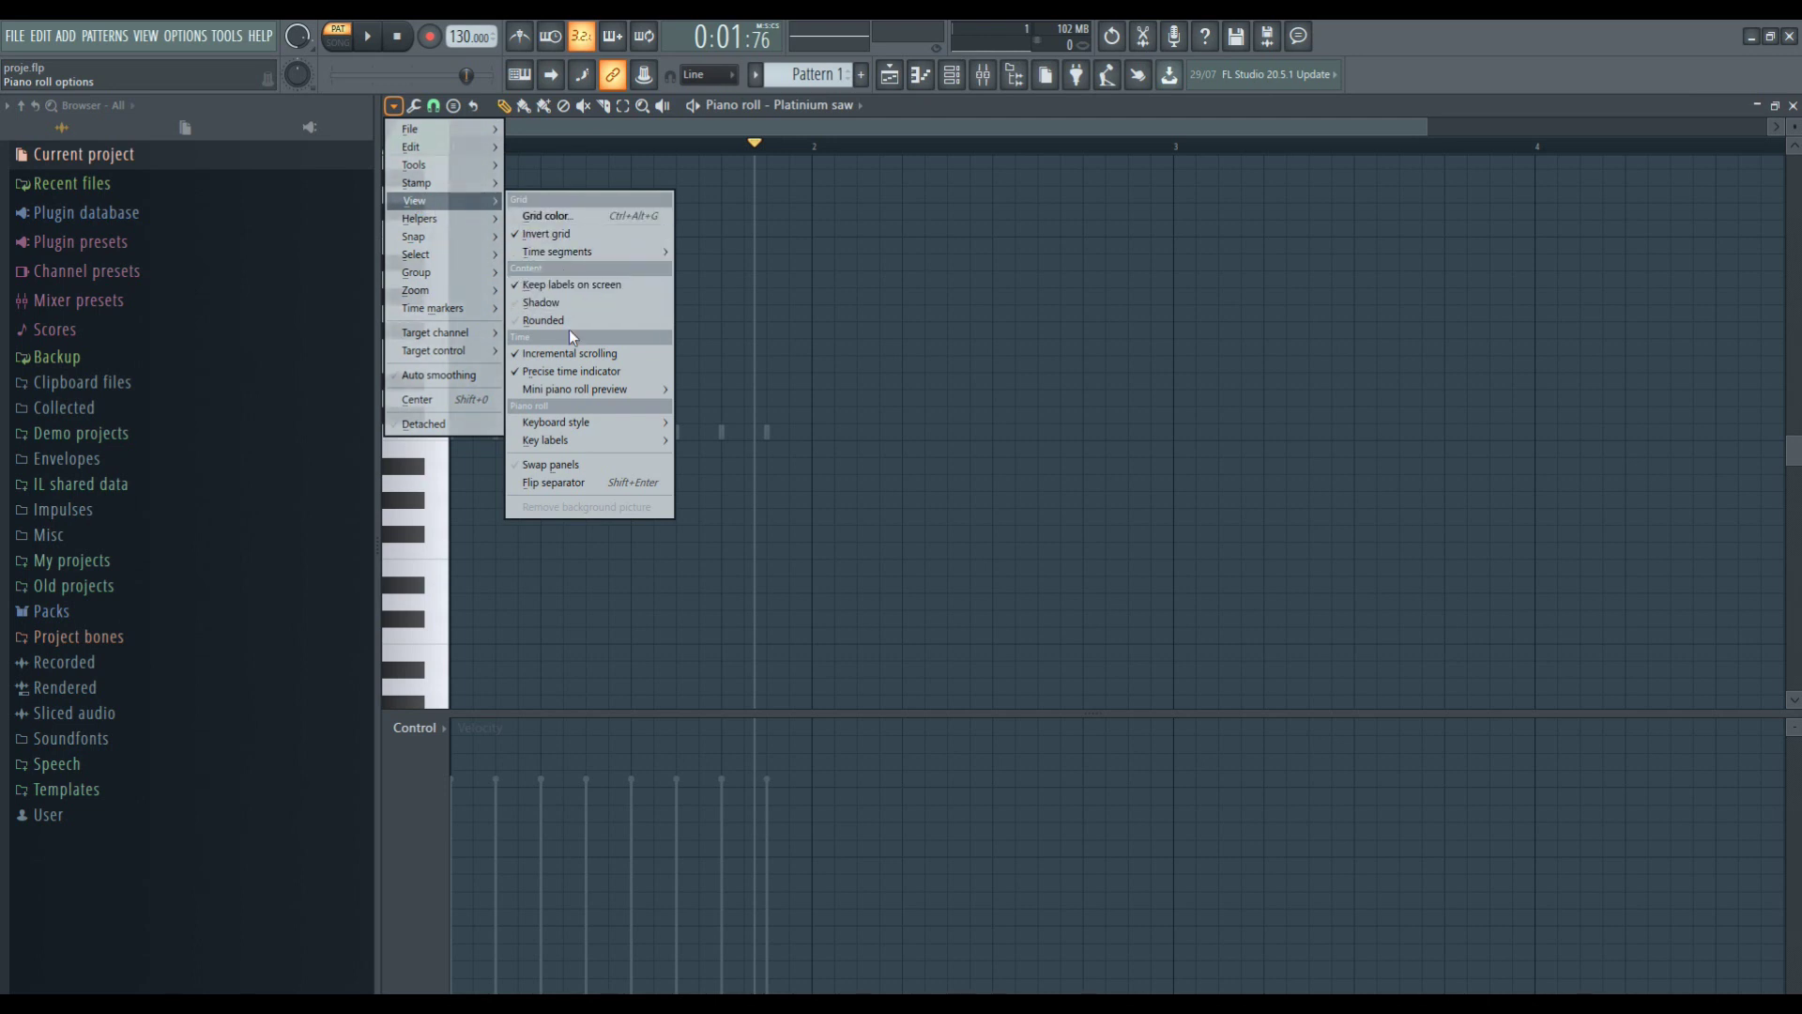
{"action": "mouse_move", "coordinate": [569, 420]}
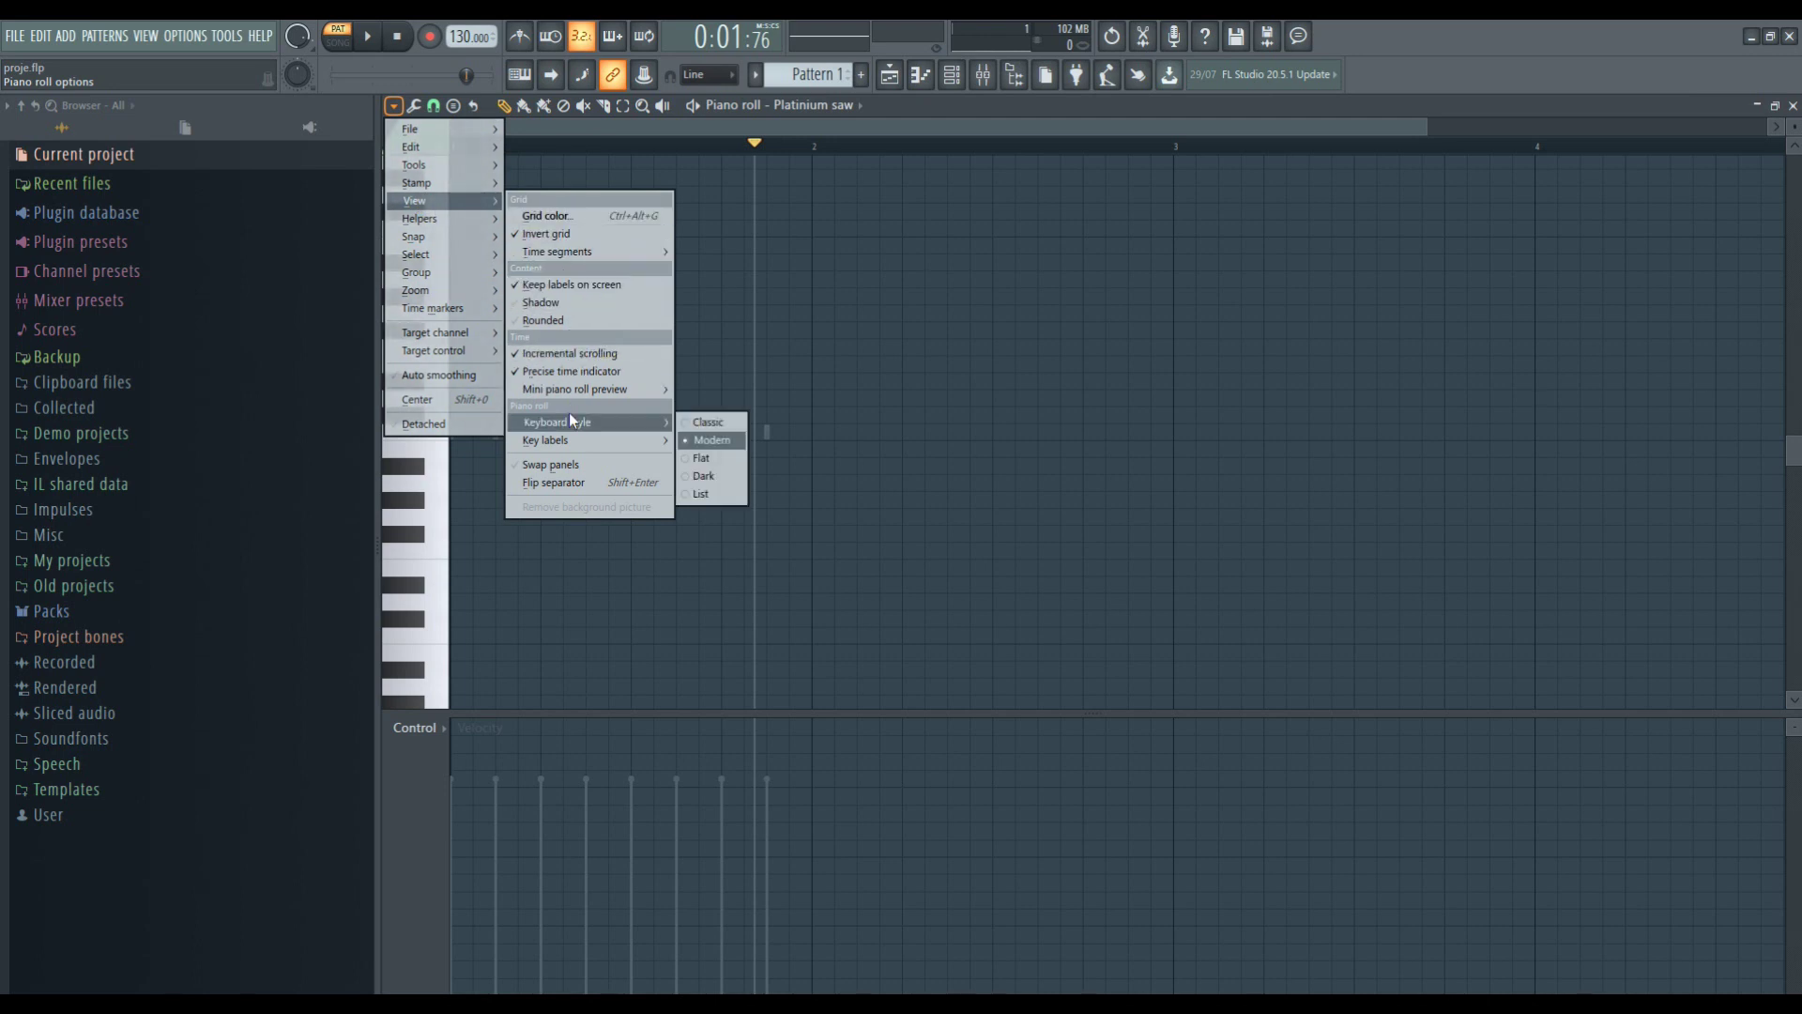
{"action": "left_click", "coordinate": [710, 458]}
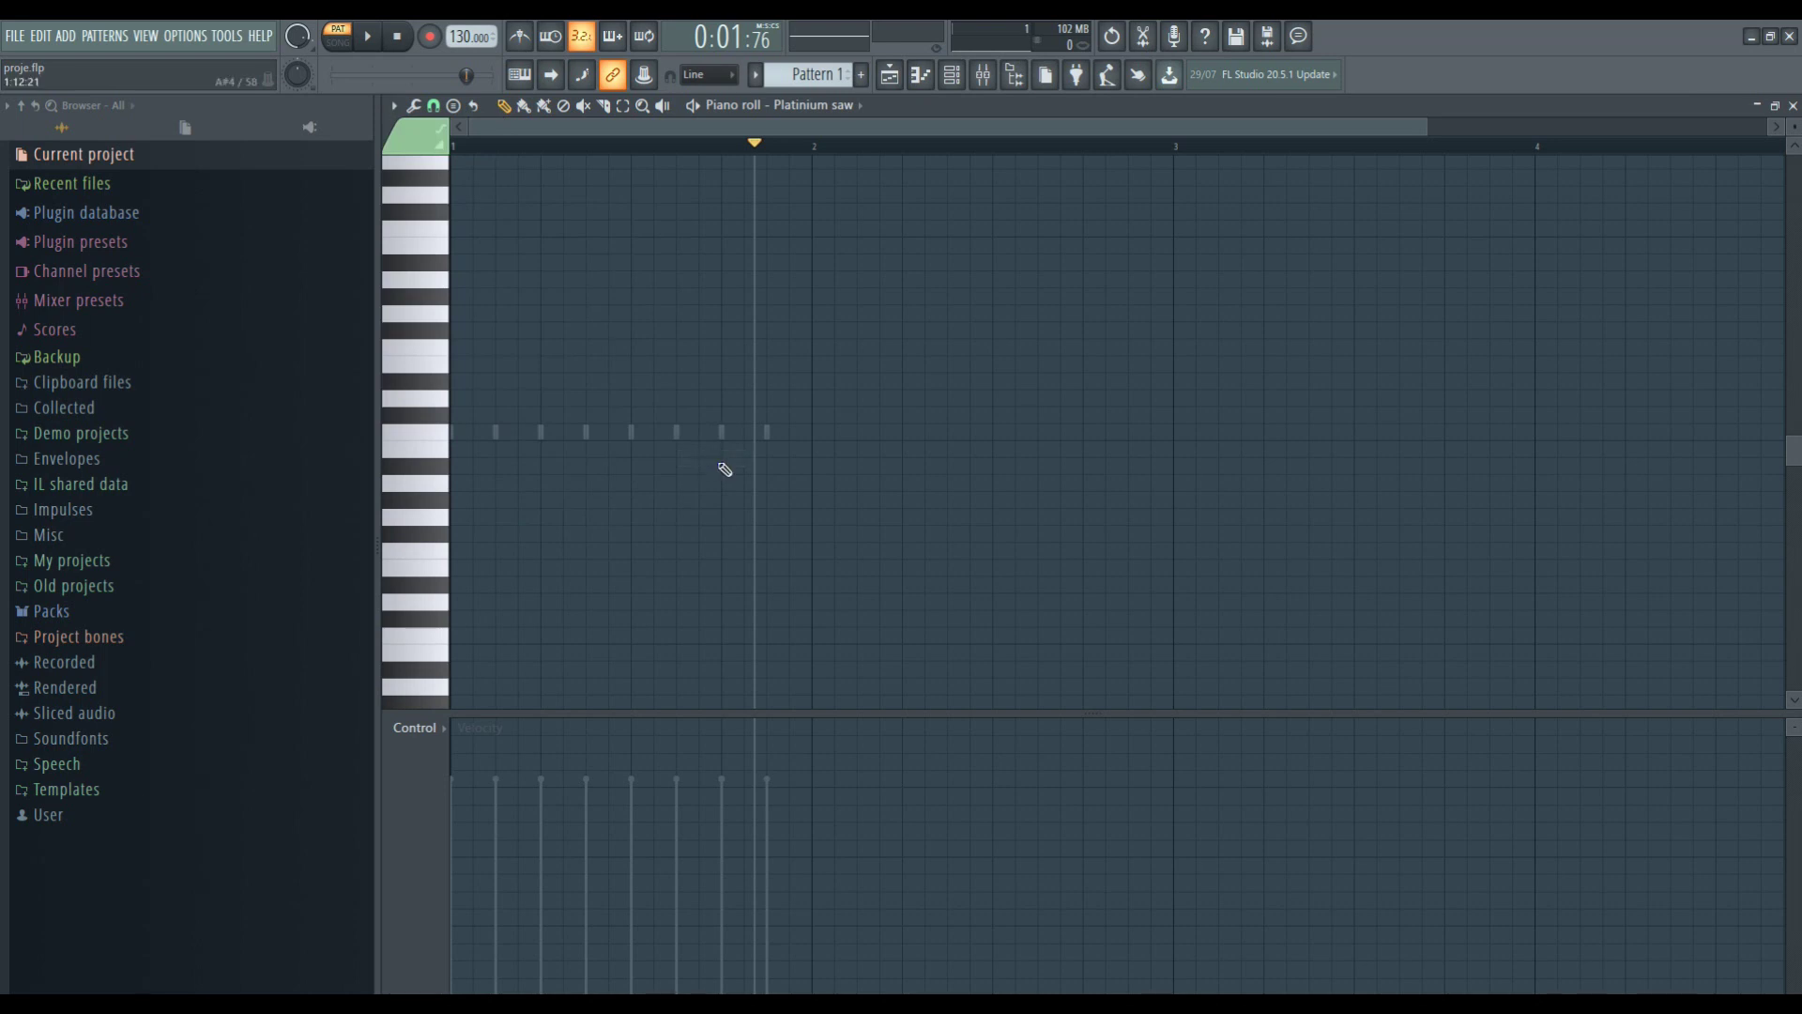
Set the piano roll's key labels to show all notes.
{"action": "left_click", "coordinate": [395, 107]}
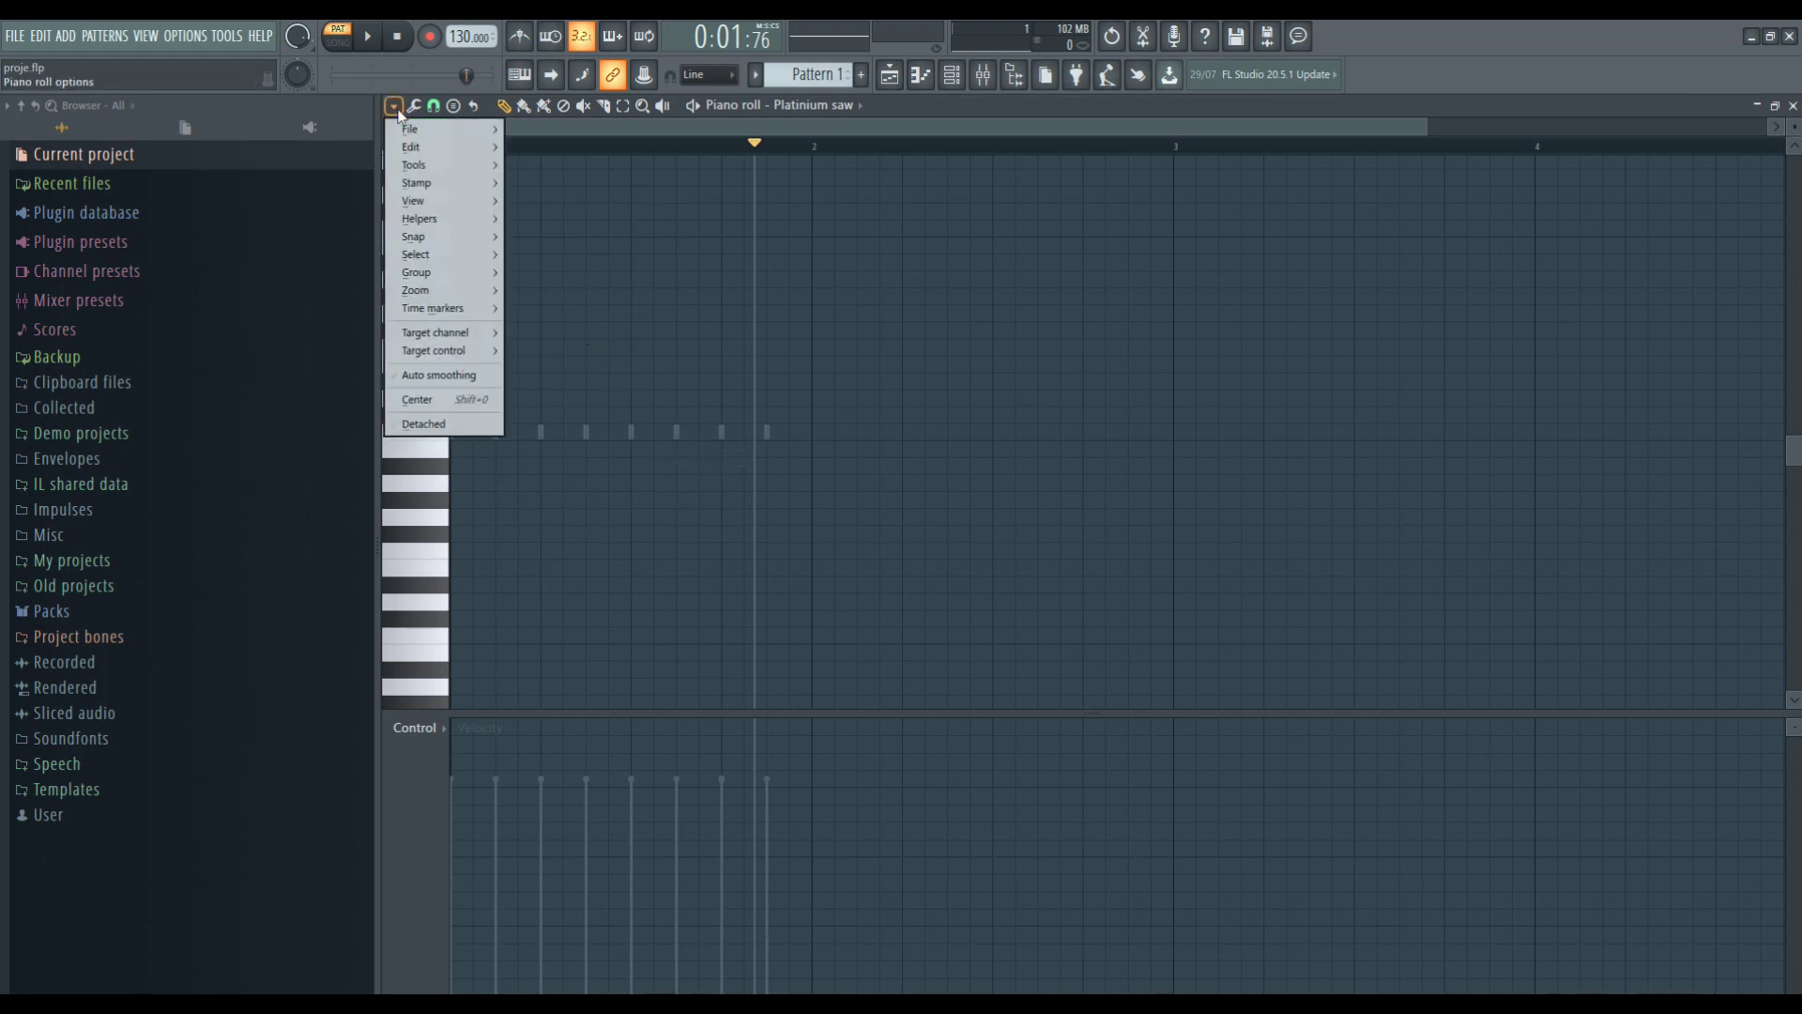
{"action": "mouse_move", "coordinate": [433, 205]}
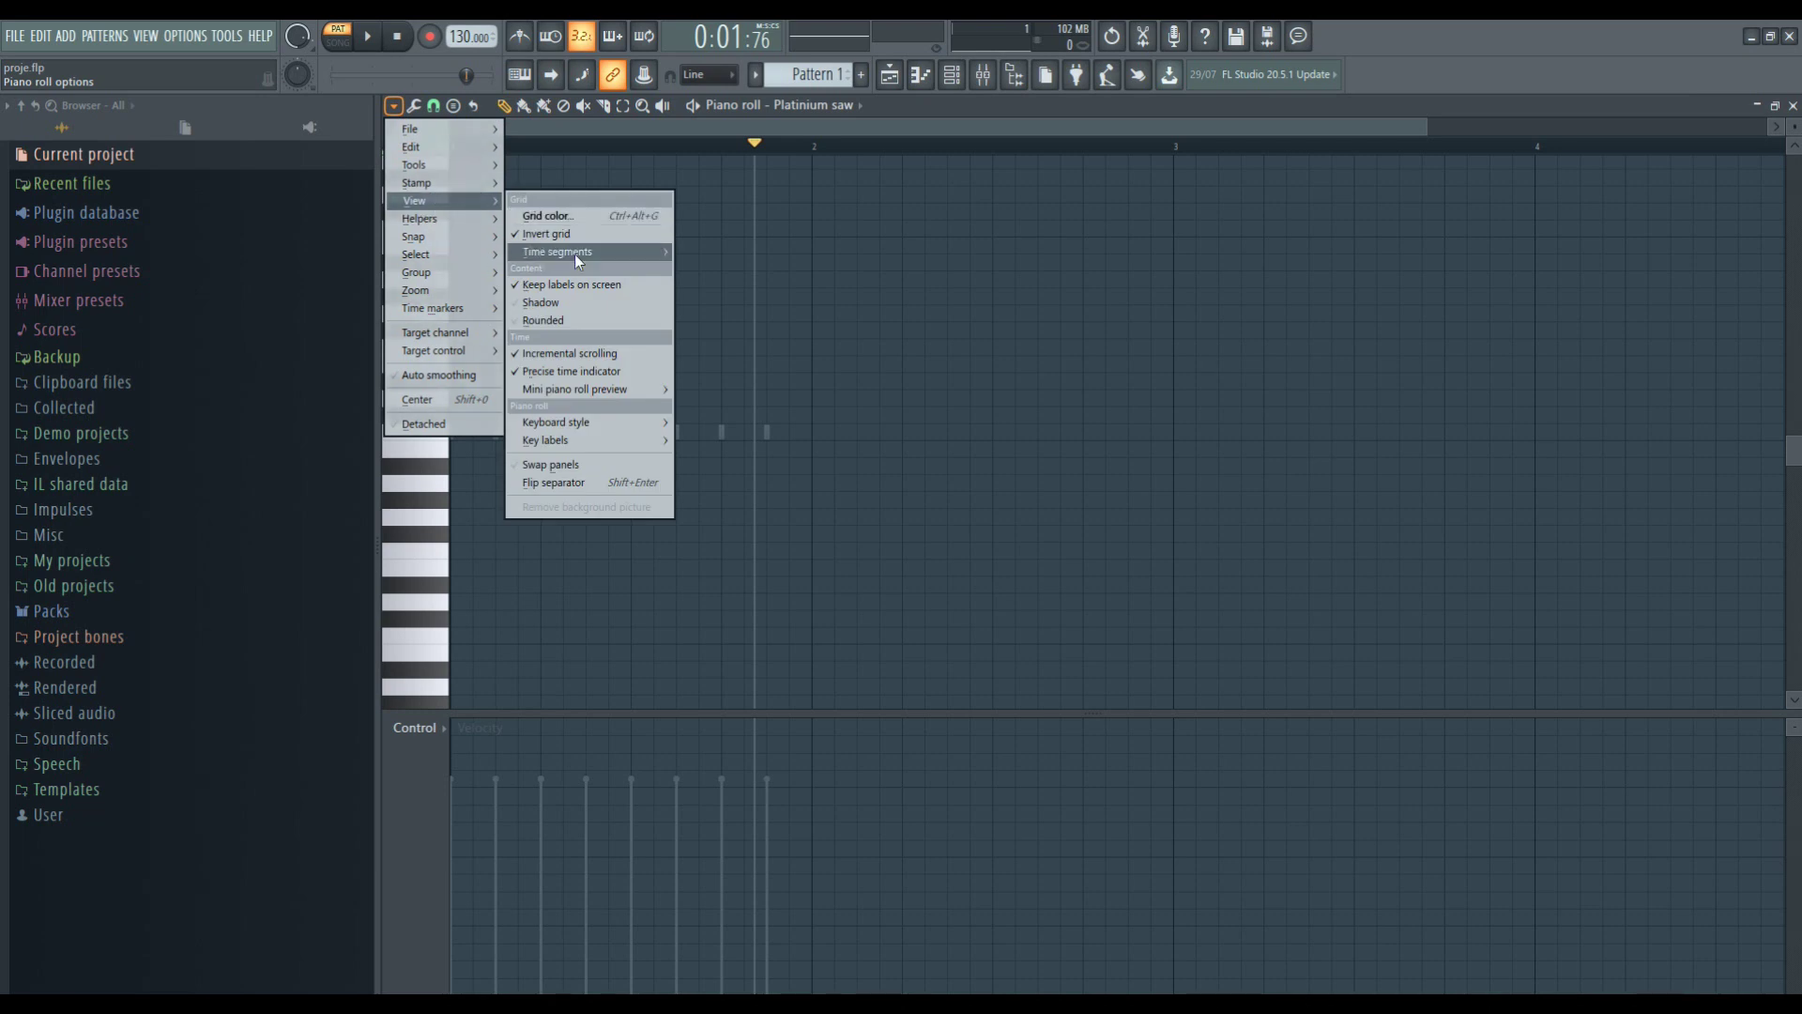
{"action": "mouse_move", "coordinate": [578, 437]}
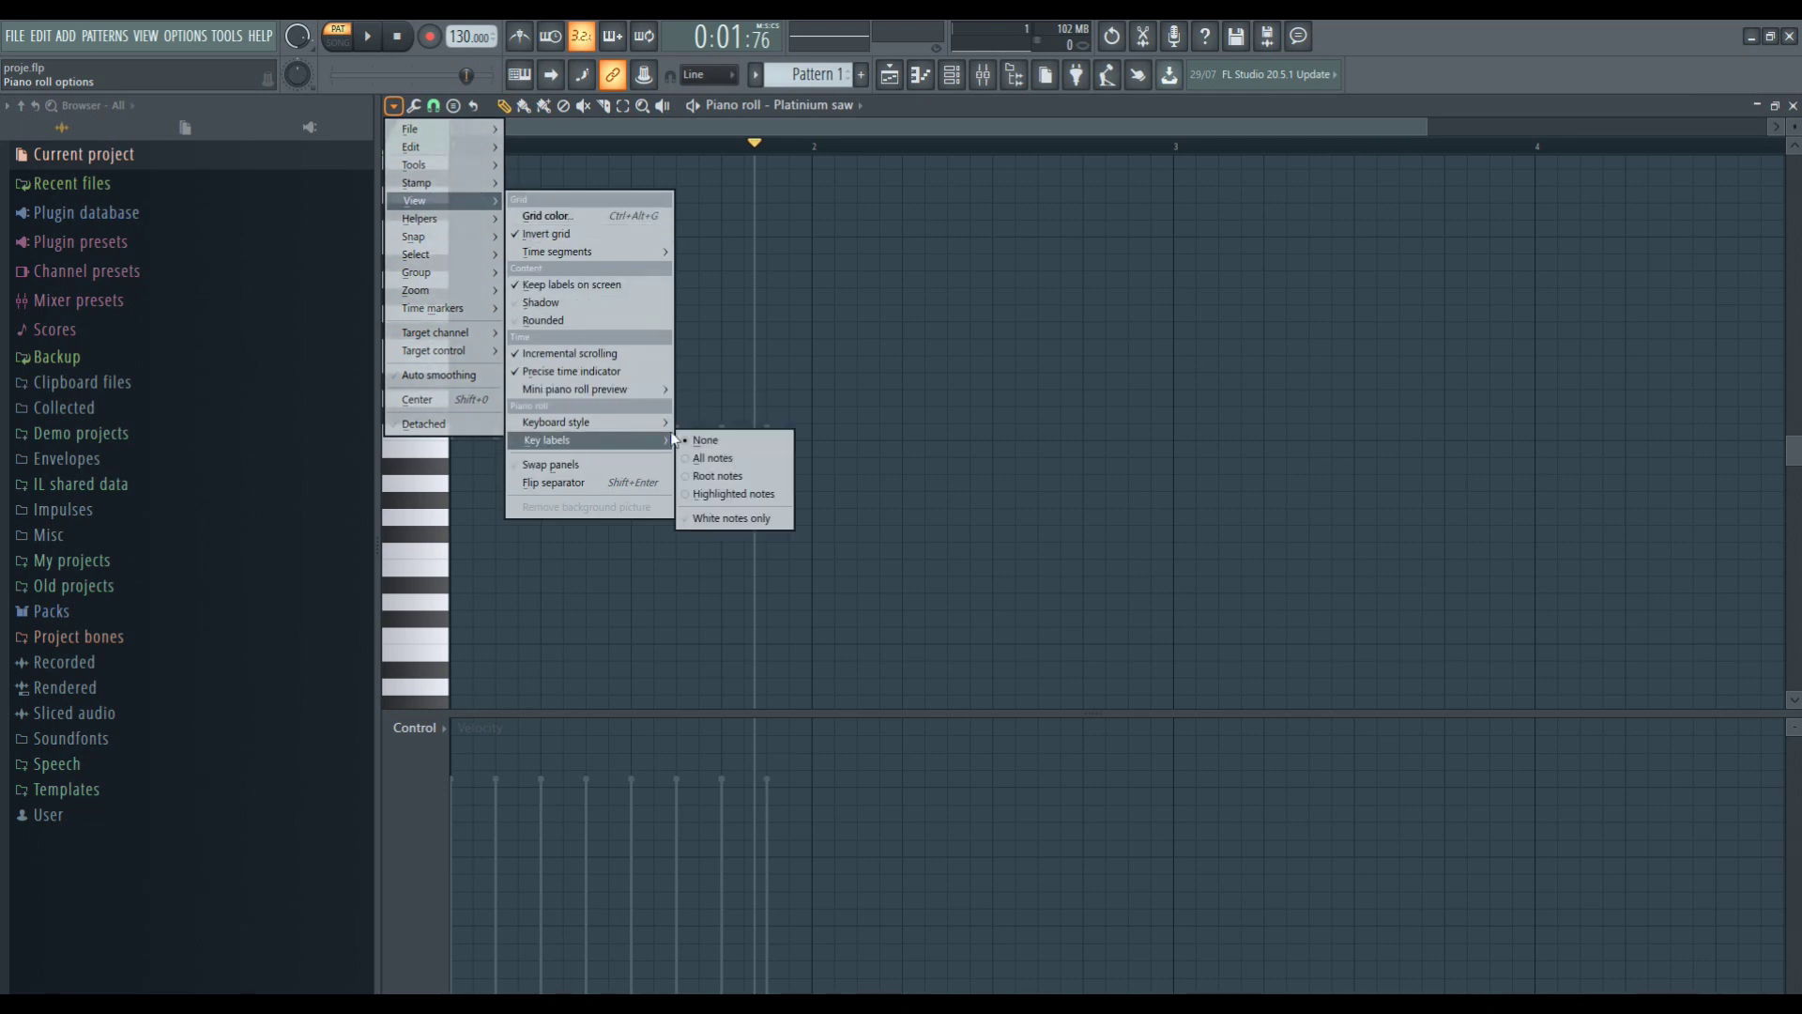
{"action": "left_click", "coordinate": [724, 459]}
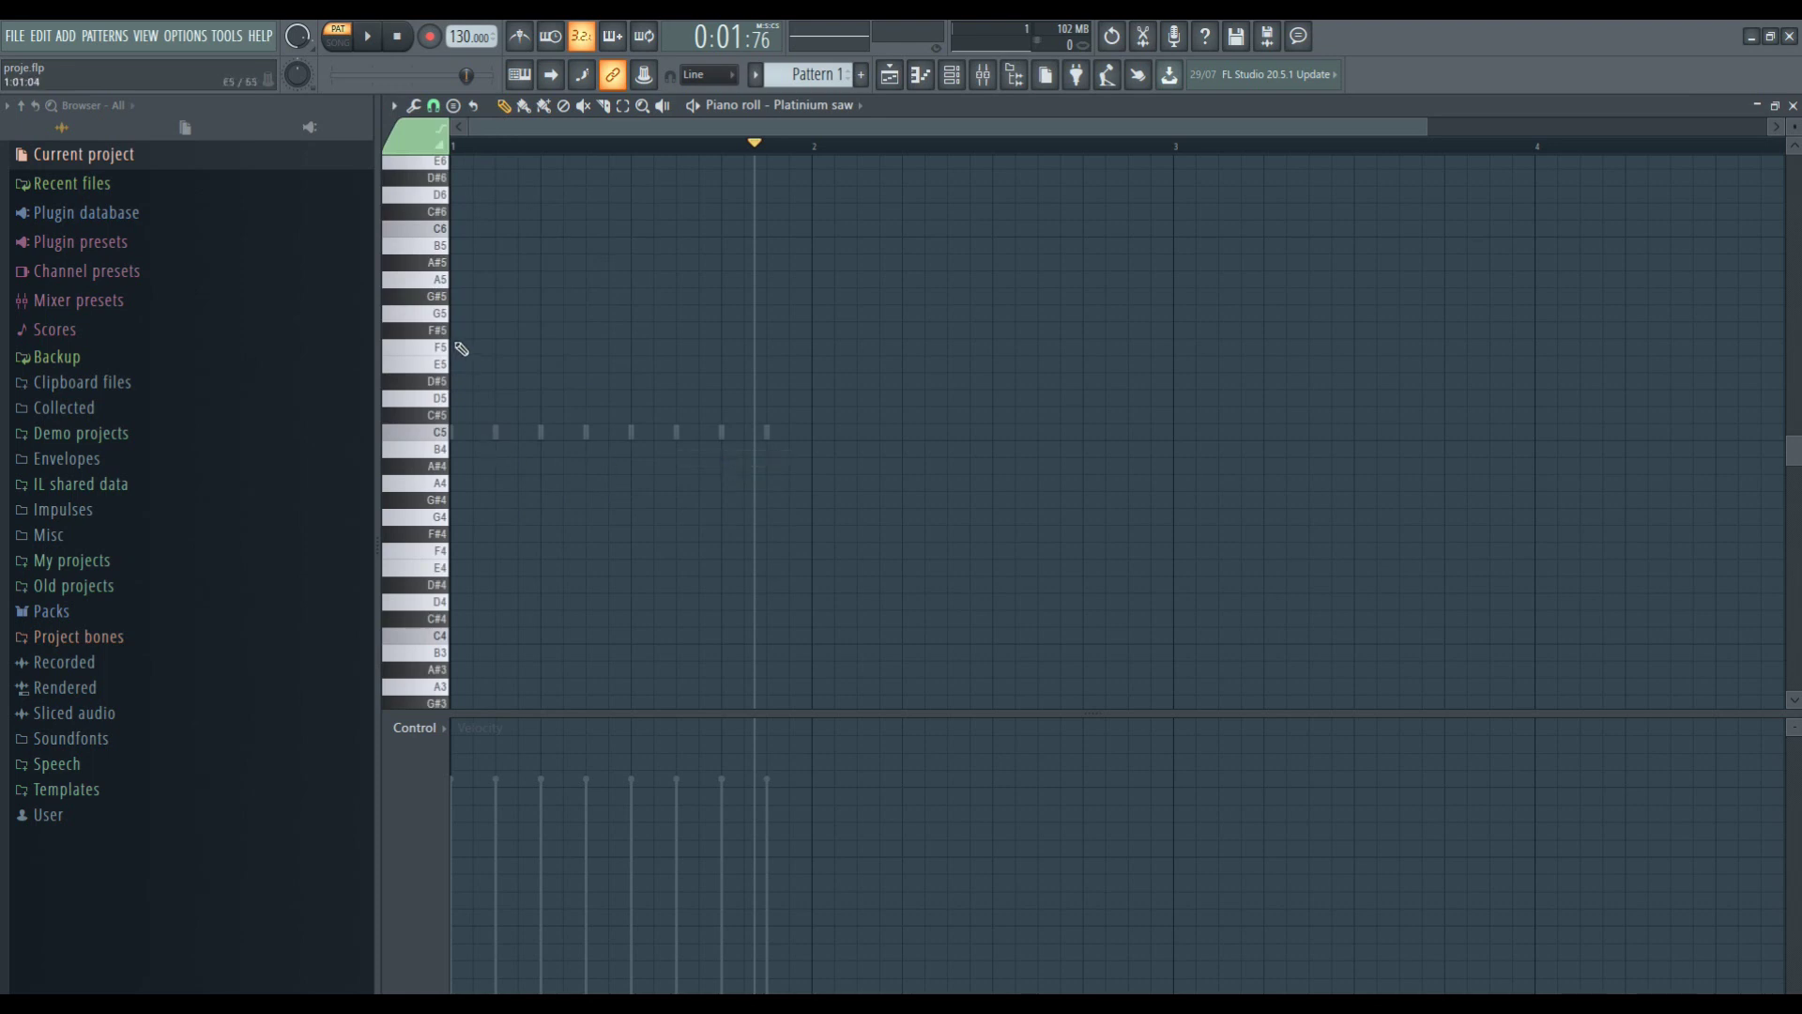
{"action": "left_click", "coordinate": [394, 106]}
{"action": "mouse_move", "coordinate": [419, 200]}
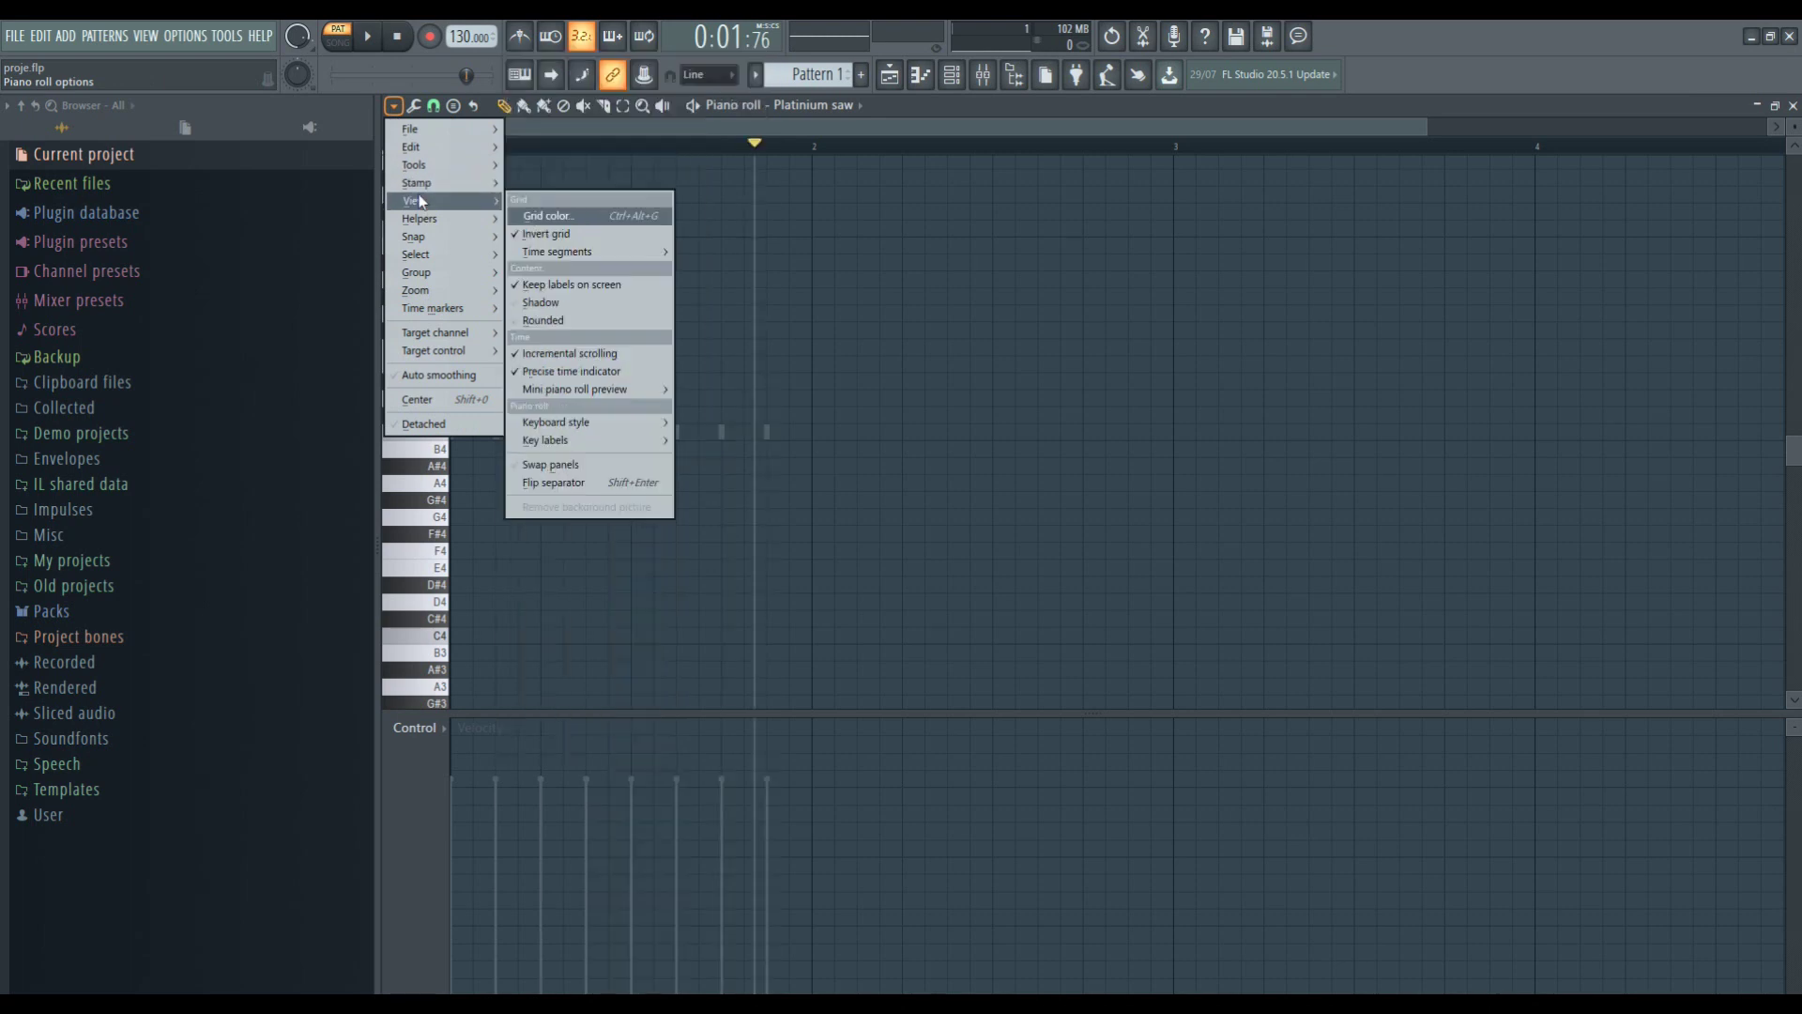
{"action": "mouse_move", "coordinate": [582, 438]}
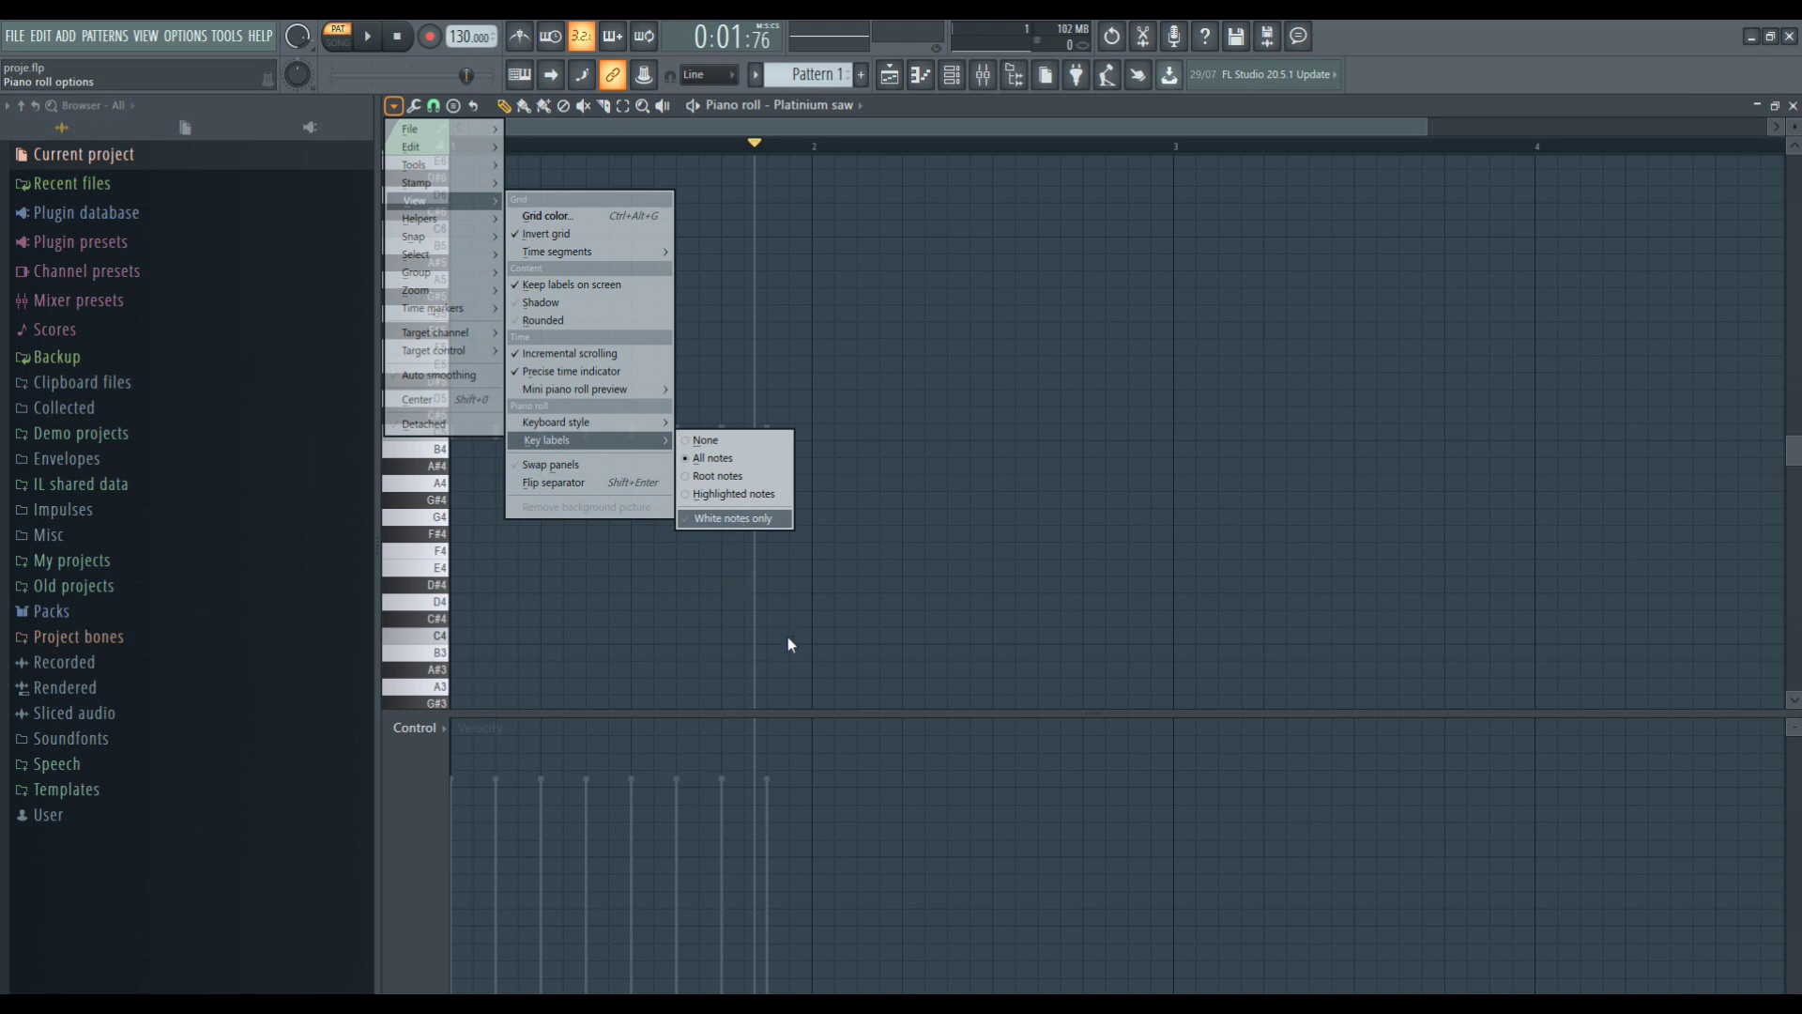
{"action": "left_click", "coordinate": [760, 985]}
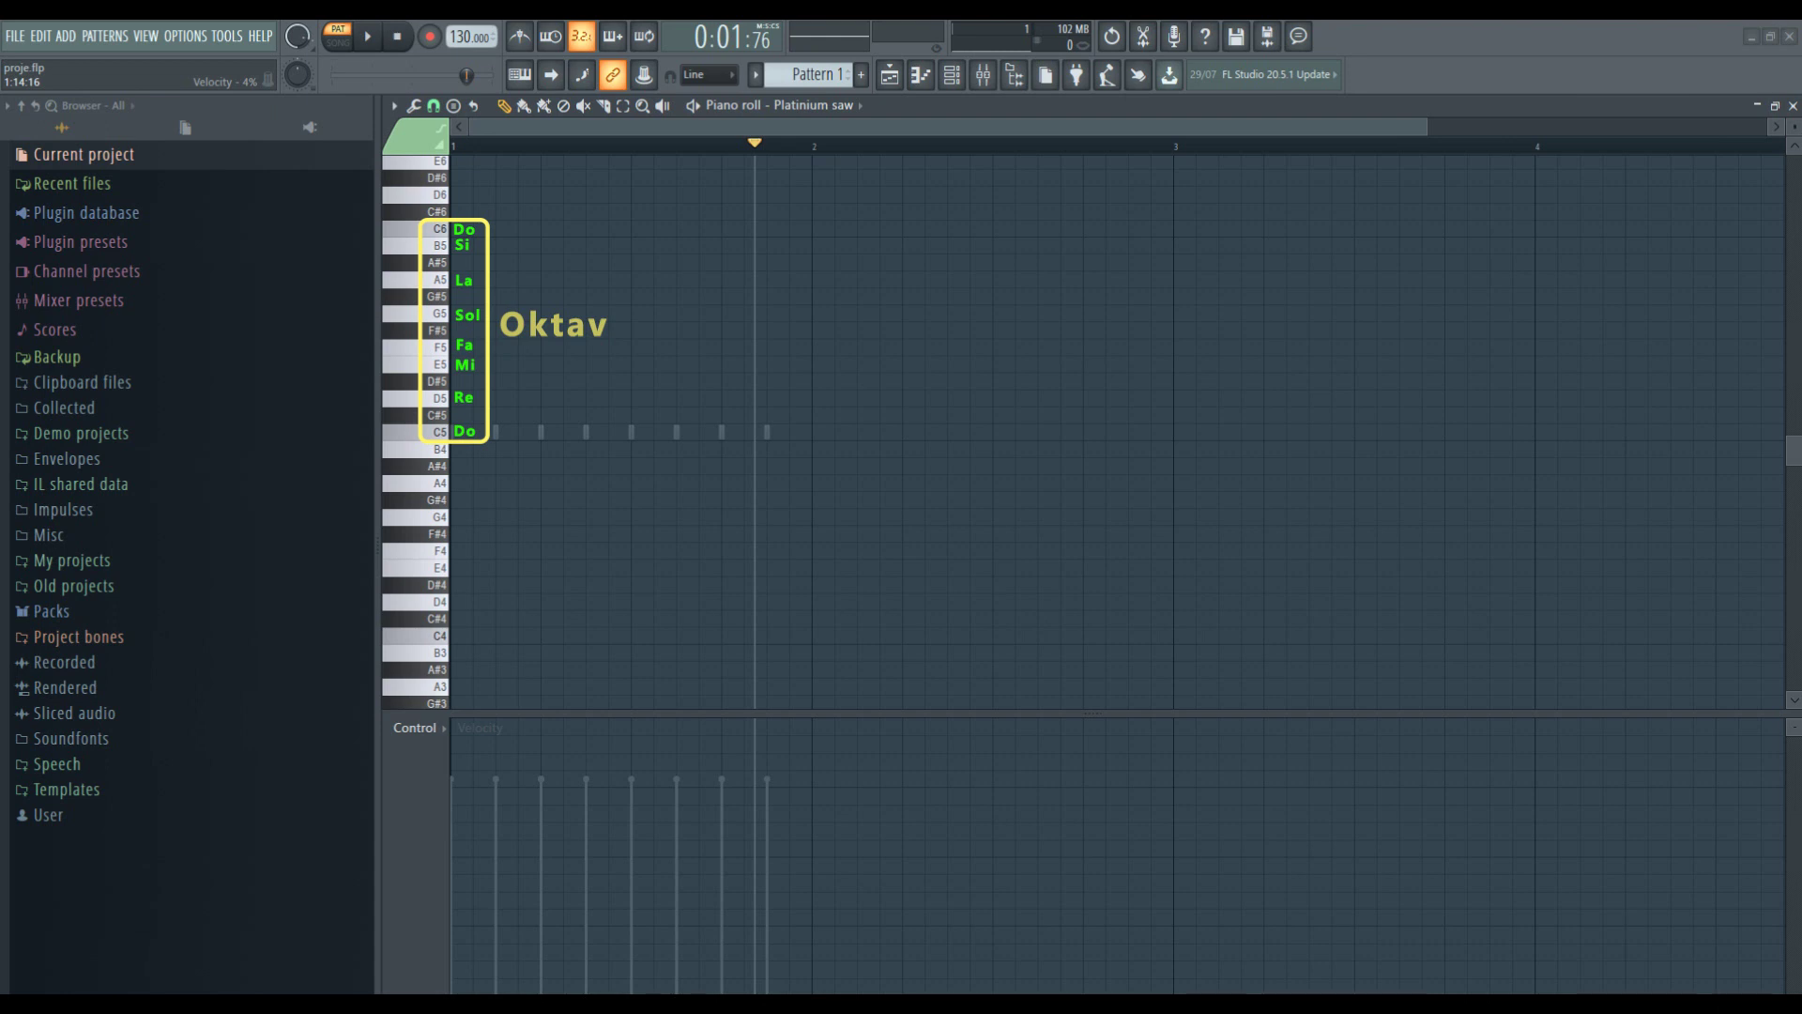
Try out placing, moving and deleting a C5 note in the first bar of the Platinium saw piano roll.
{"action": "left_click", "coordinate": [467, 436]}
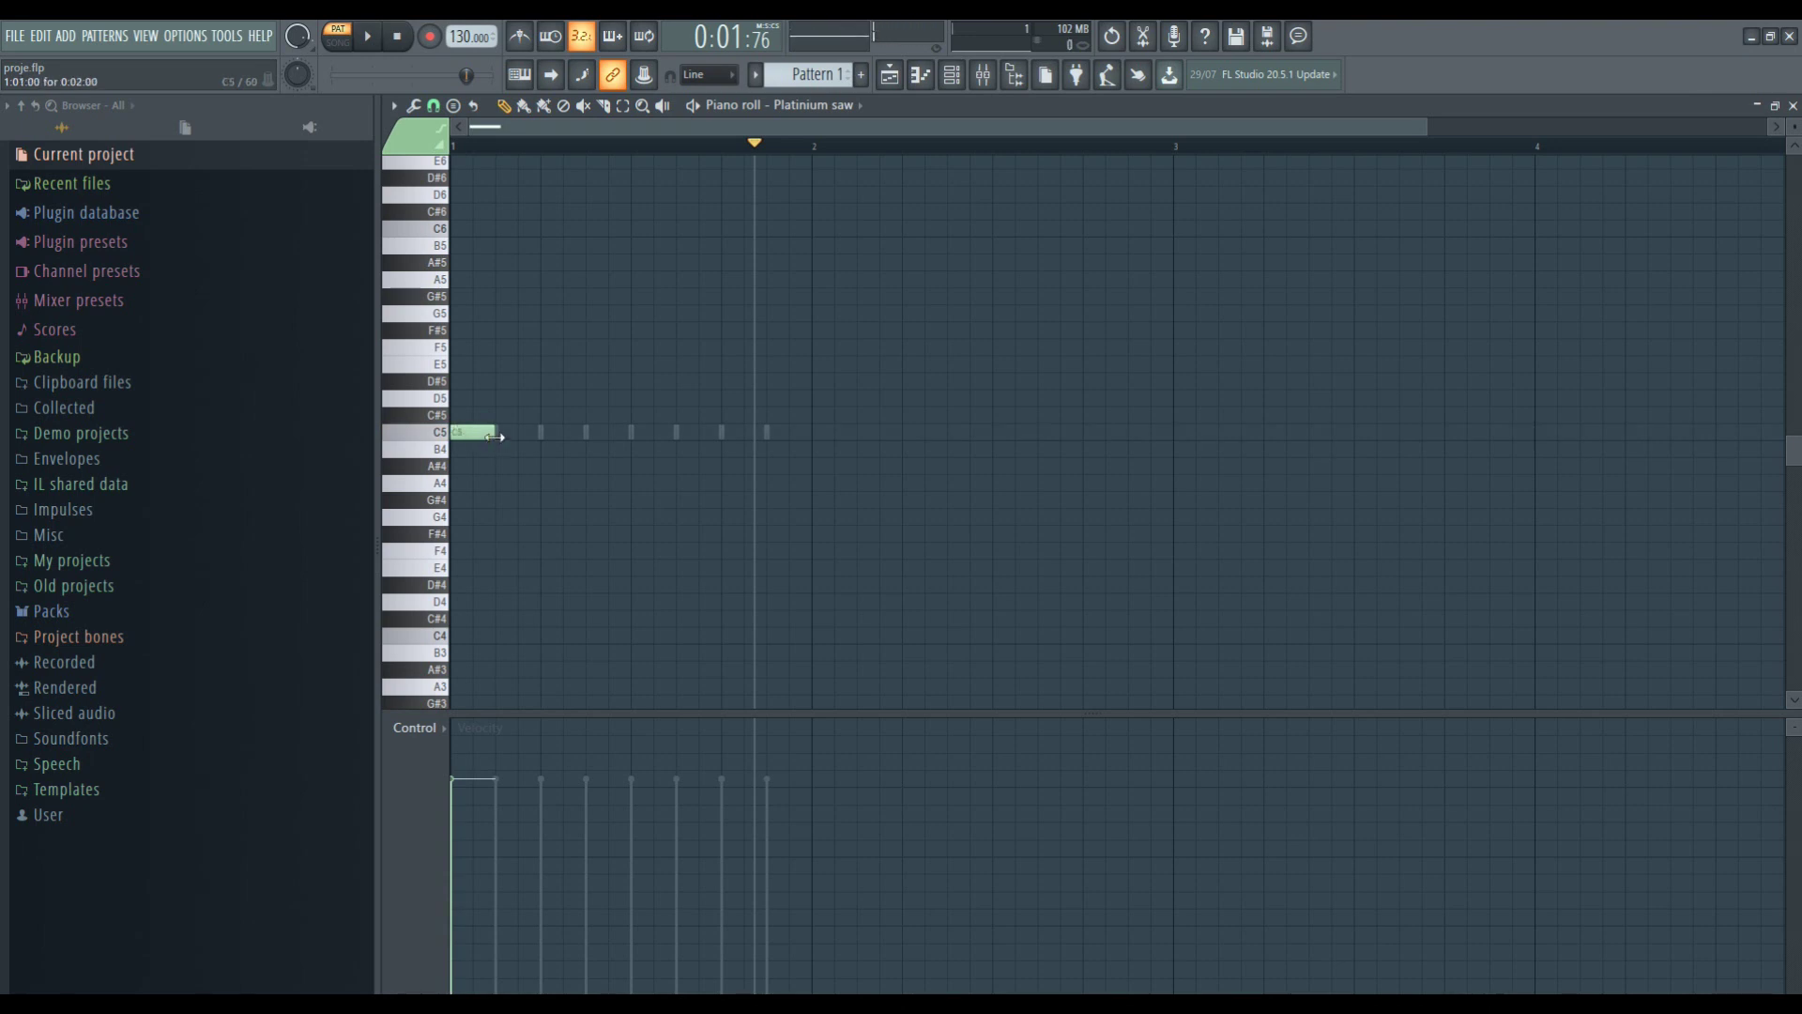
{"action": "left_click_drag", "start_coordinate": [495, 436], "coordinate": [604, 434]}
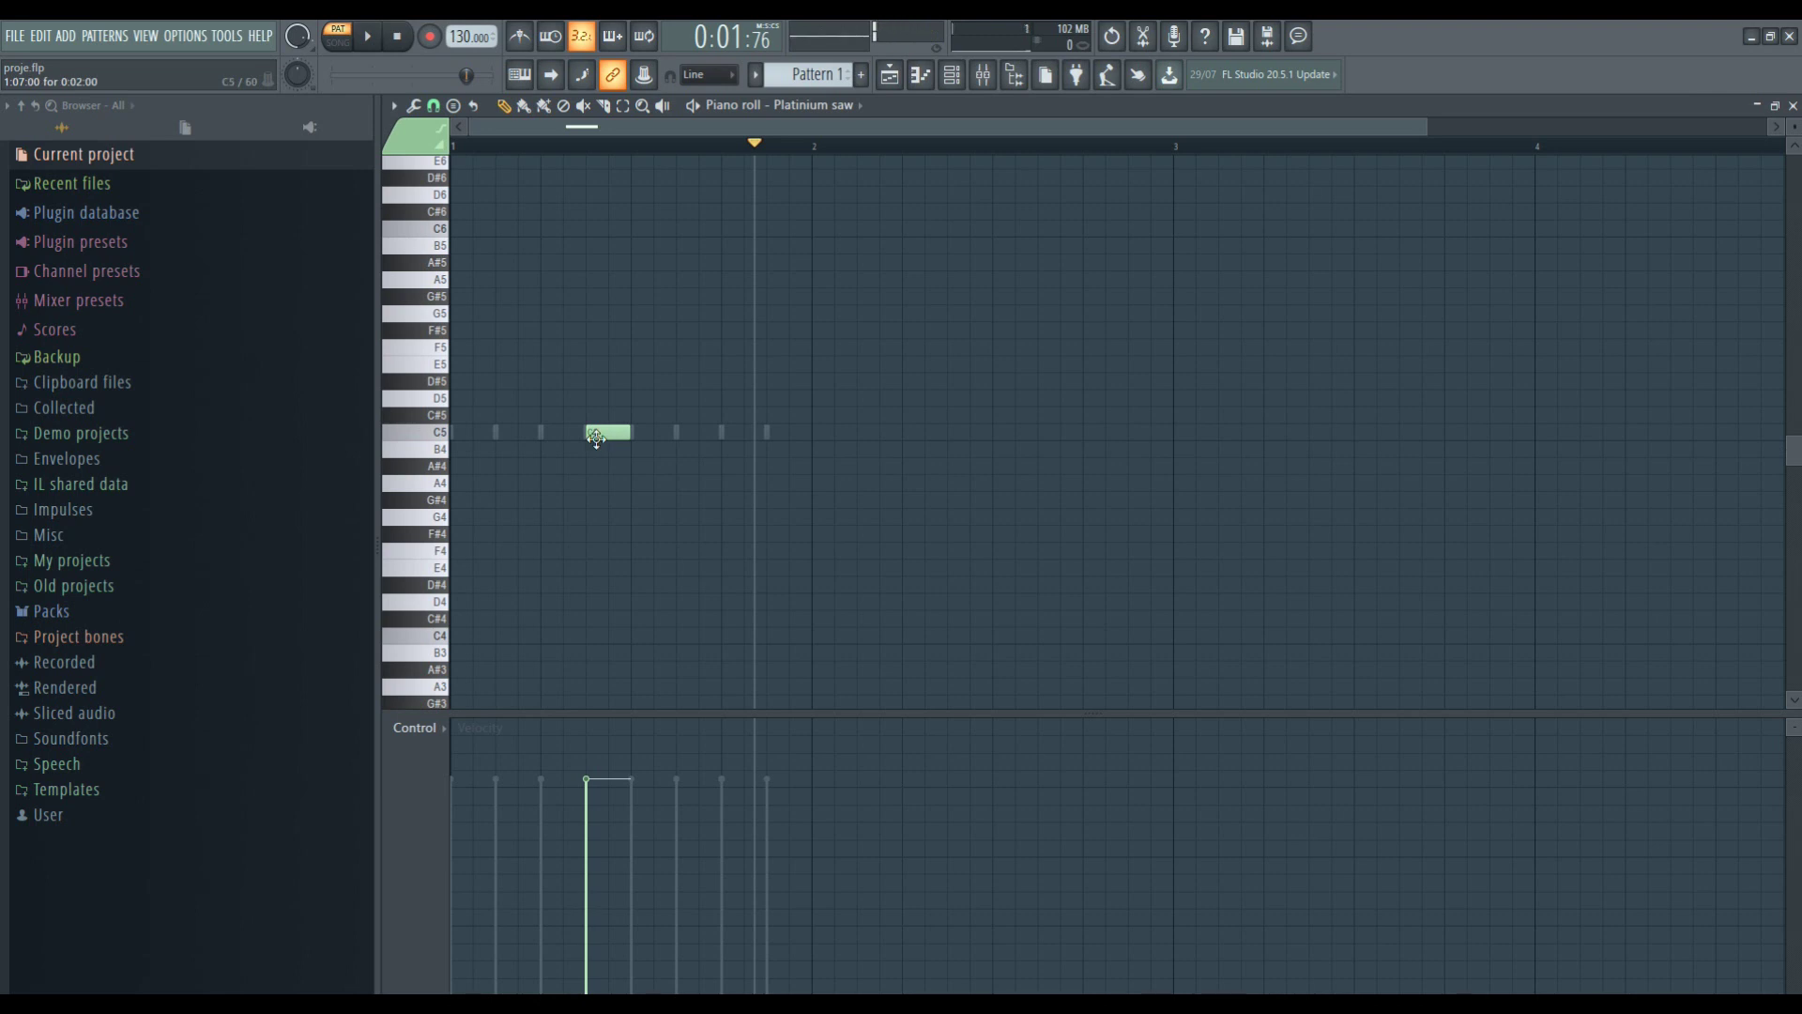
{"action": "right_click", "coordinate": [598, 435]}
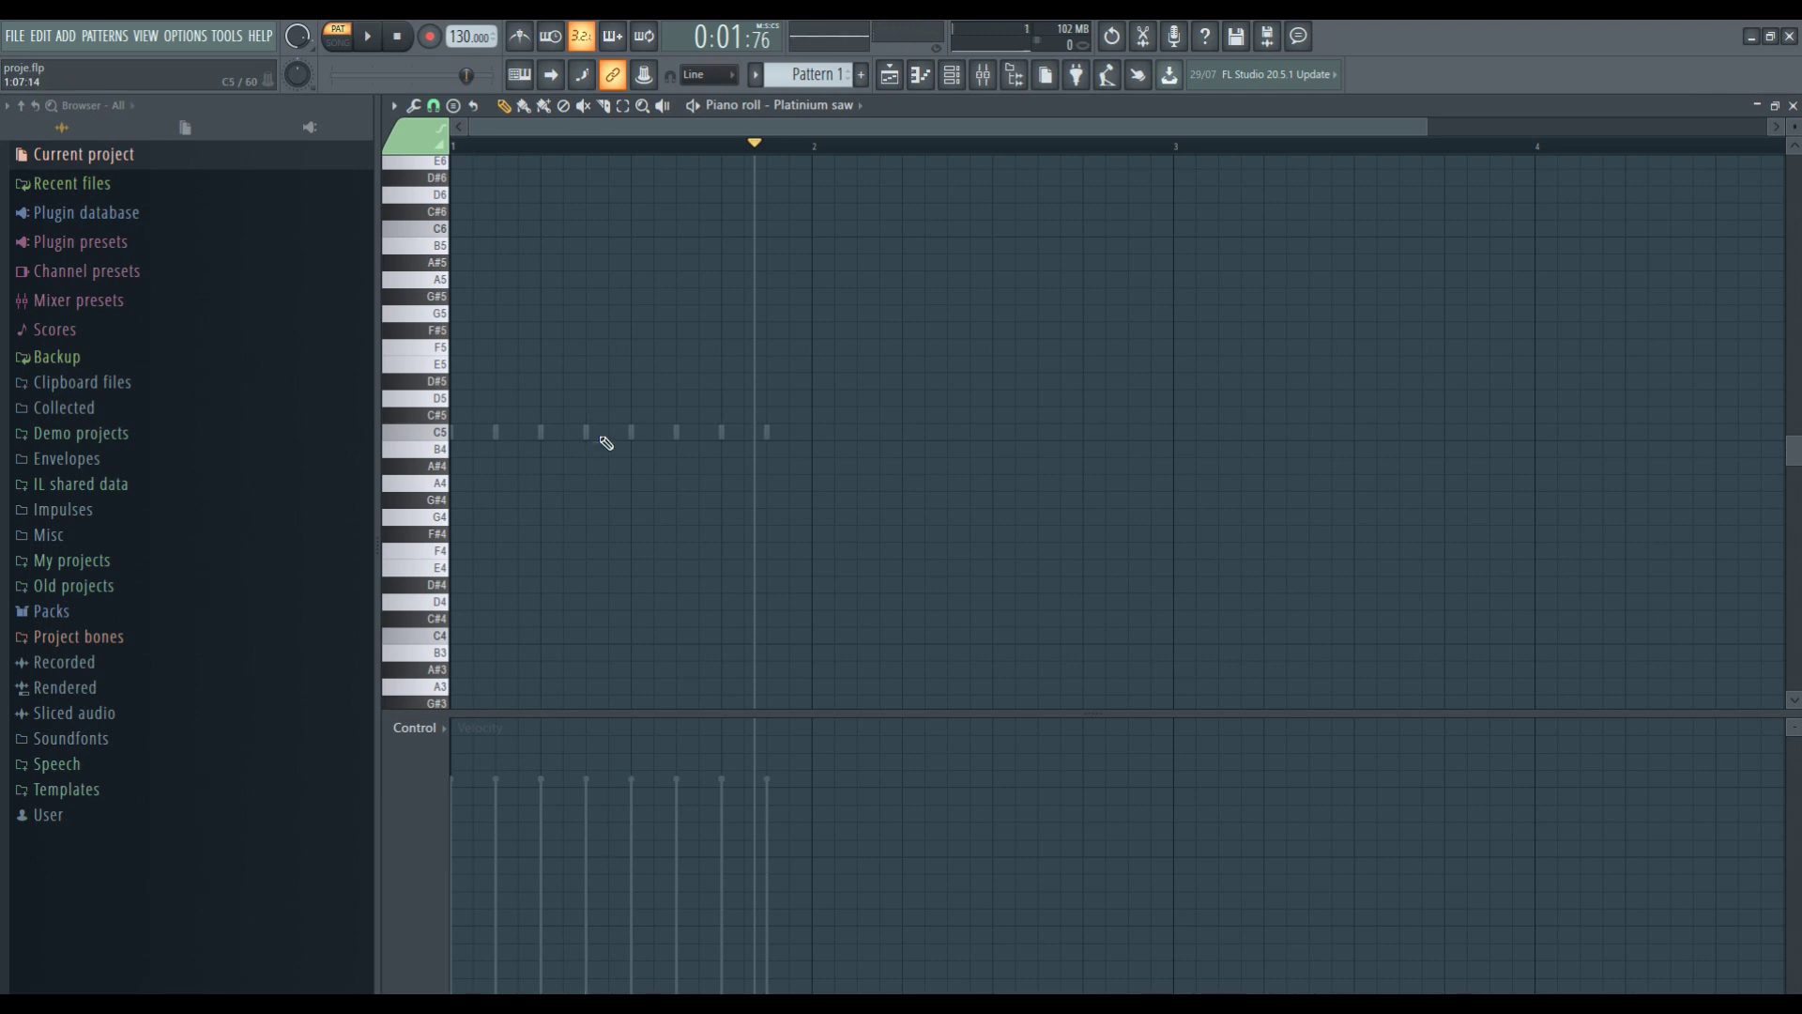
{"action": "left_click", "coordinate": [605, 434]}
{"action": "right_click", "coordinate": [604, 436]}
{"action": "left_click", "coordinate": [599, 434]}
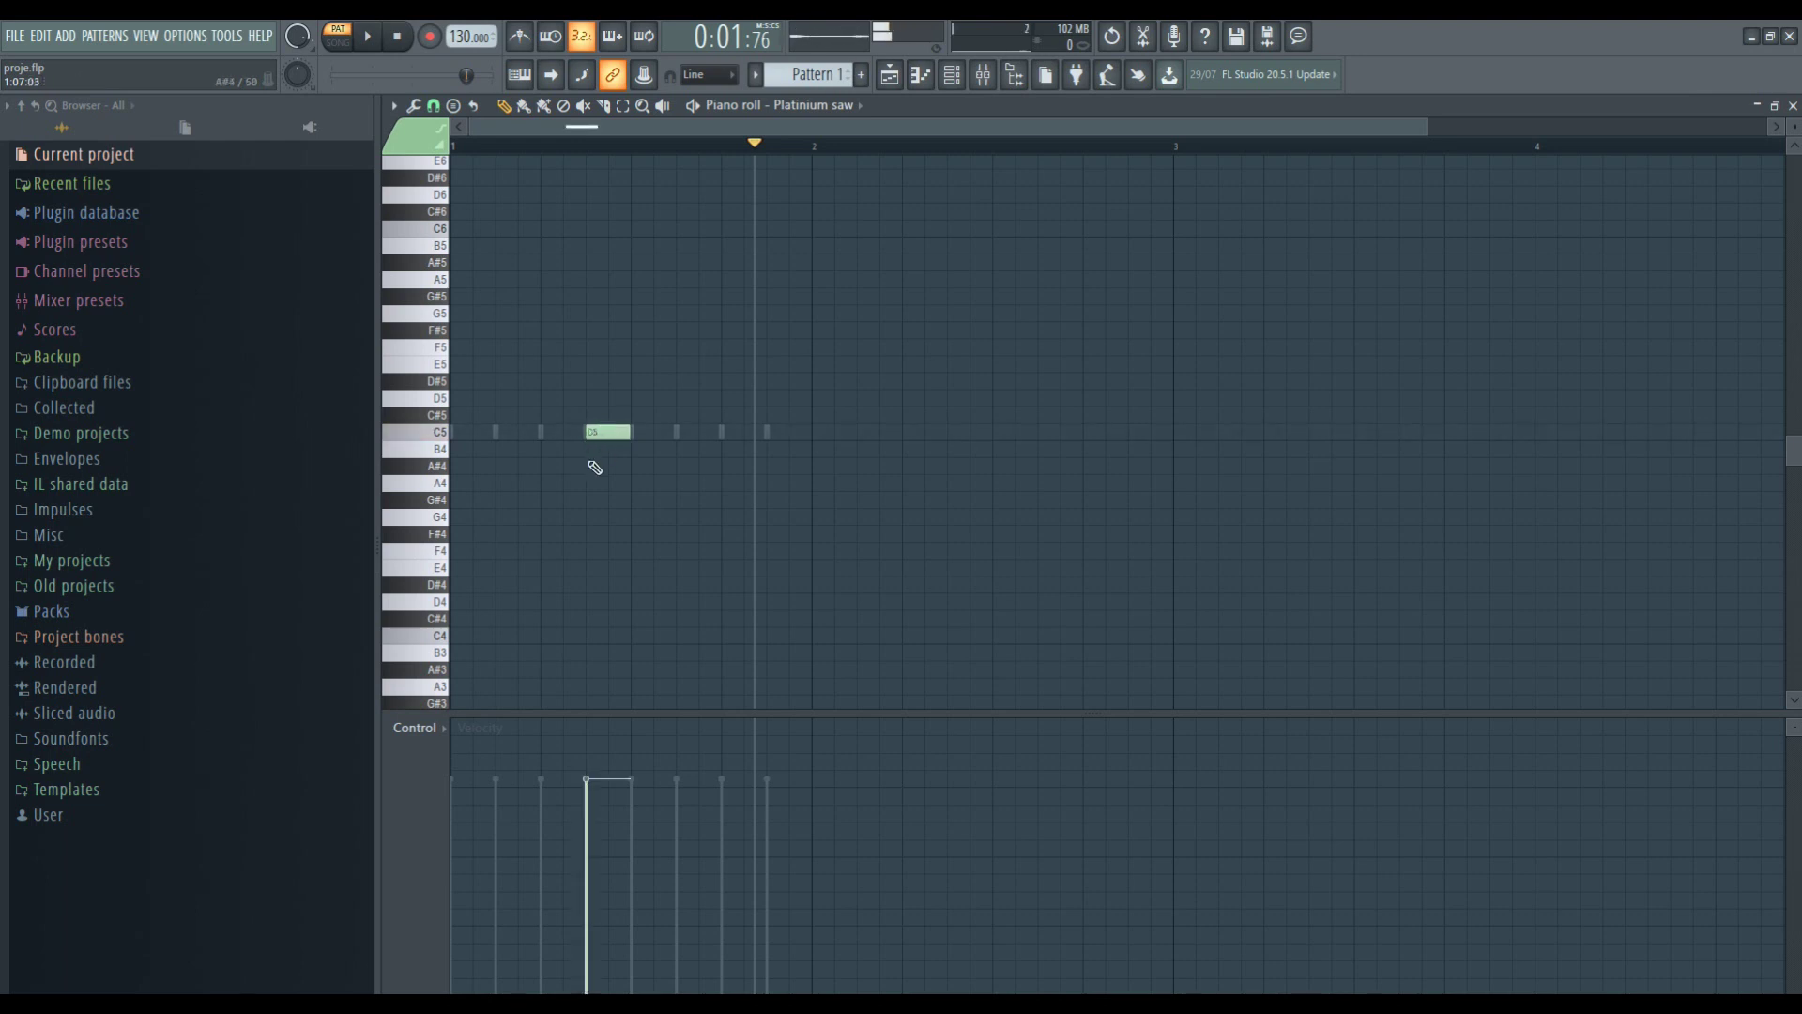
{"action": "right_click", "coordinate": [597, 437]}
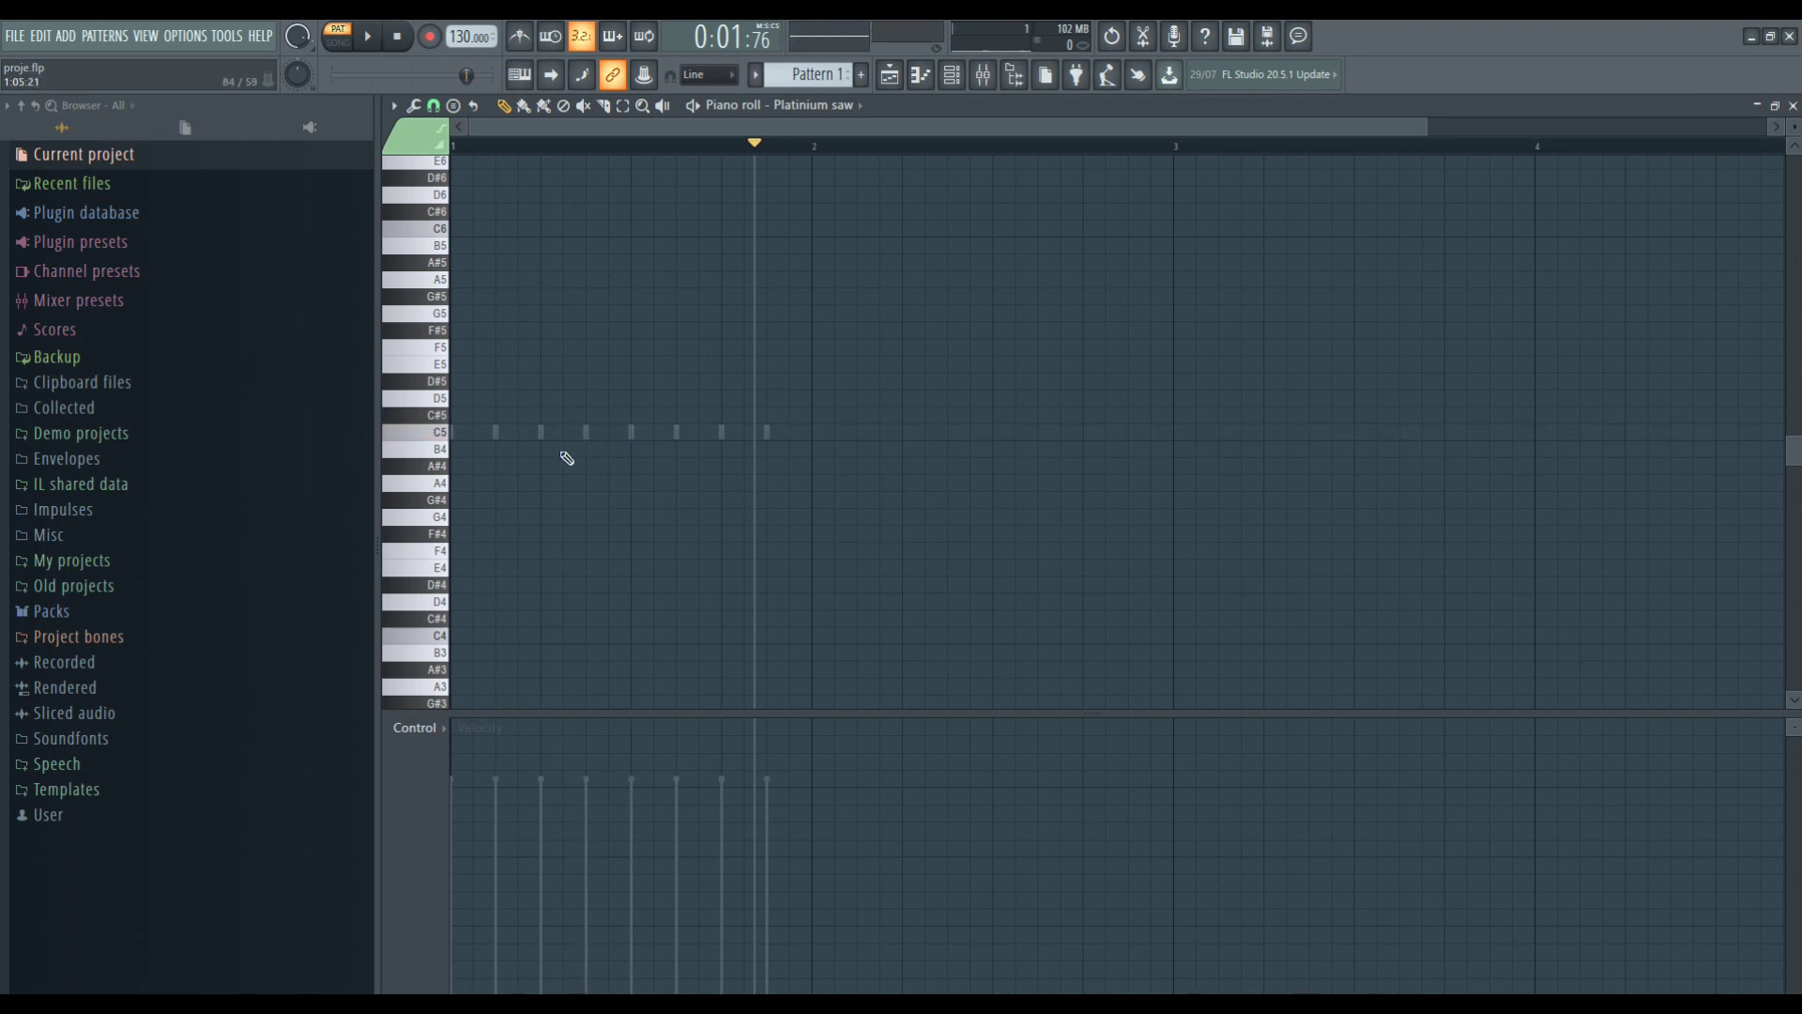
Enter the melody D4, D4, E4, E4, E4, F4 in bar 1, starting on steps 1, 4, 7, 10, 13 and 15.
{"action": "left_click", "coordinate": [461, 602]}
{"action": "left_click", "coordinate": [531, 602]}
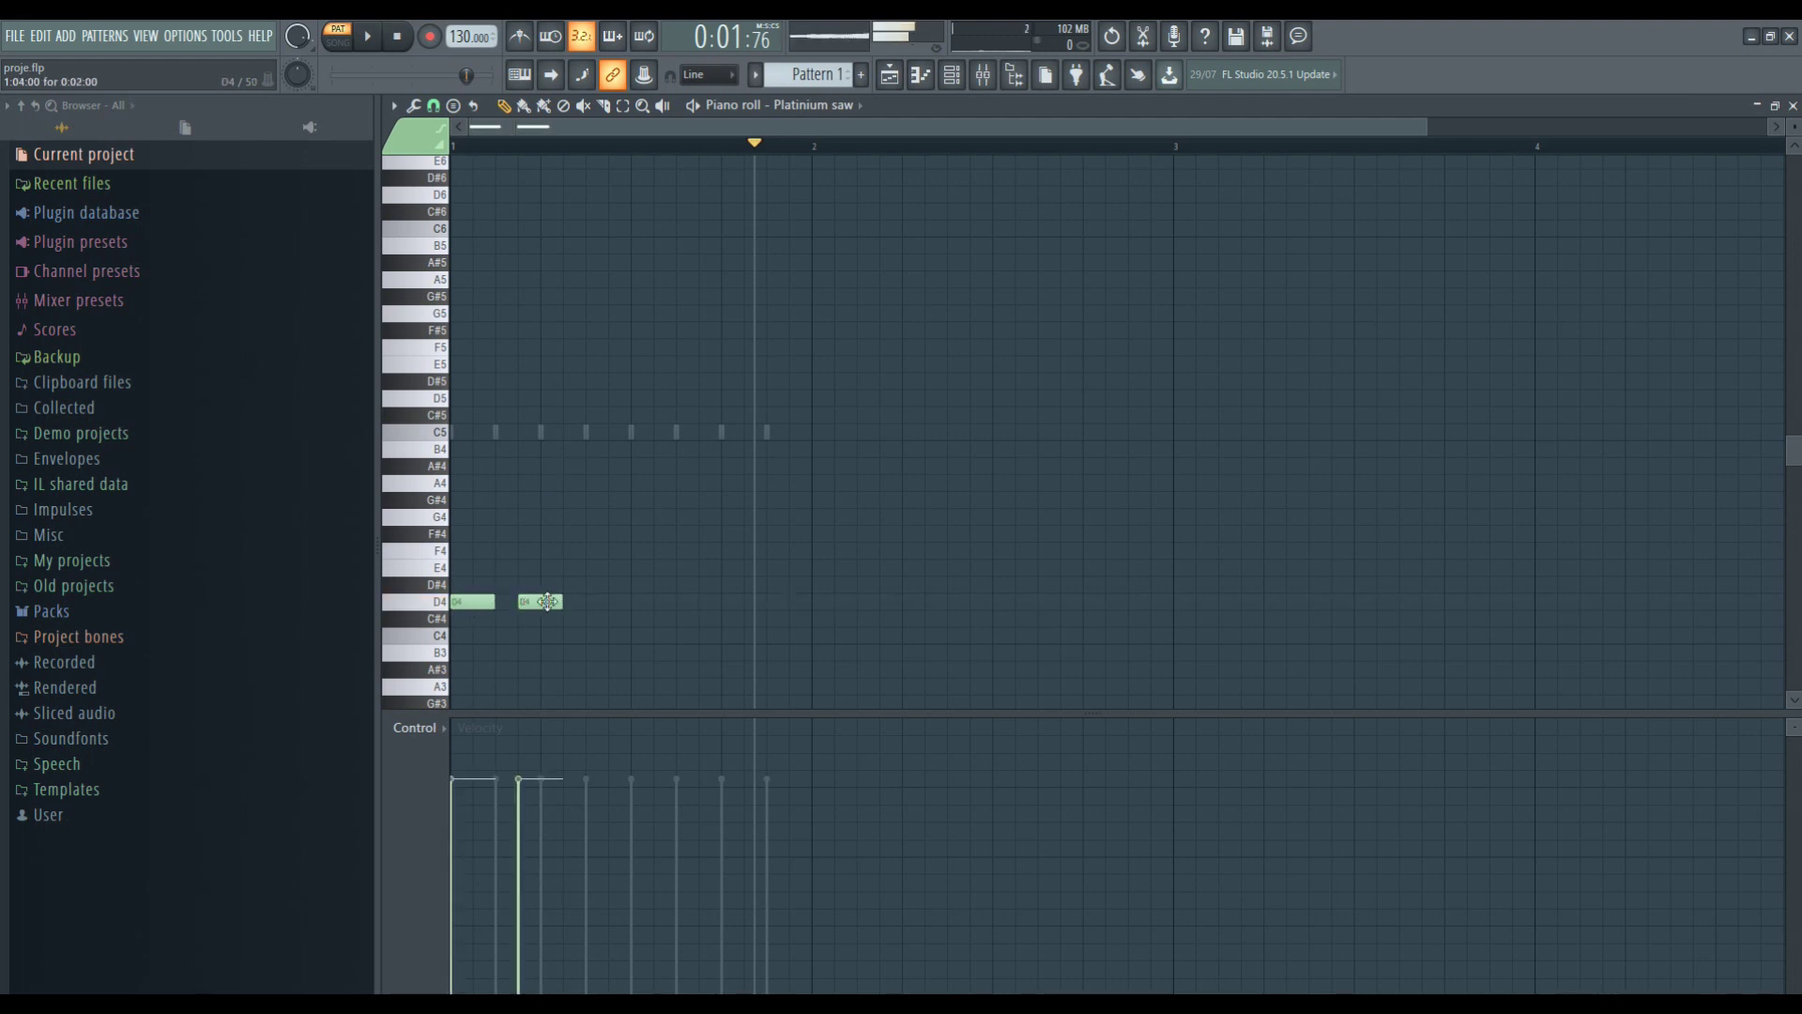
{"action": "left_click", "coordinate": [594, 569]}
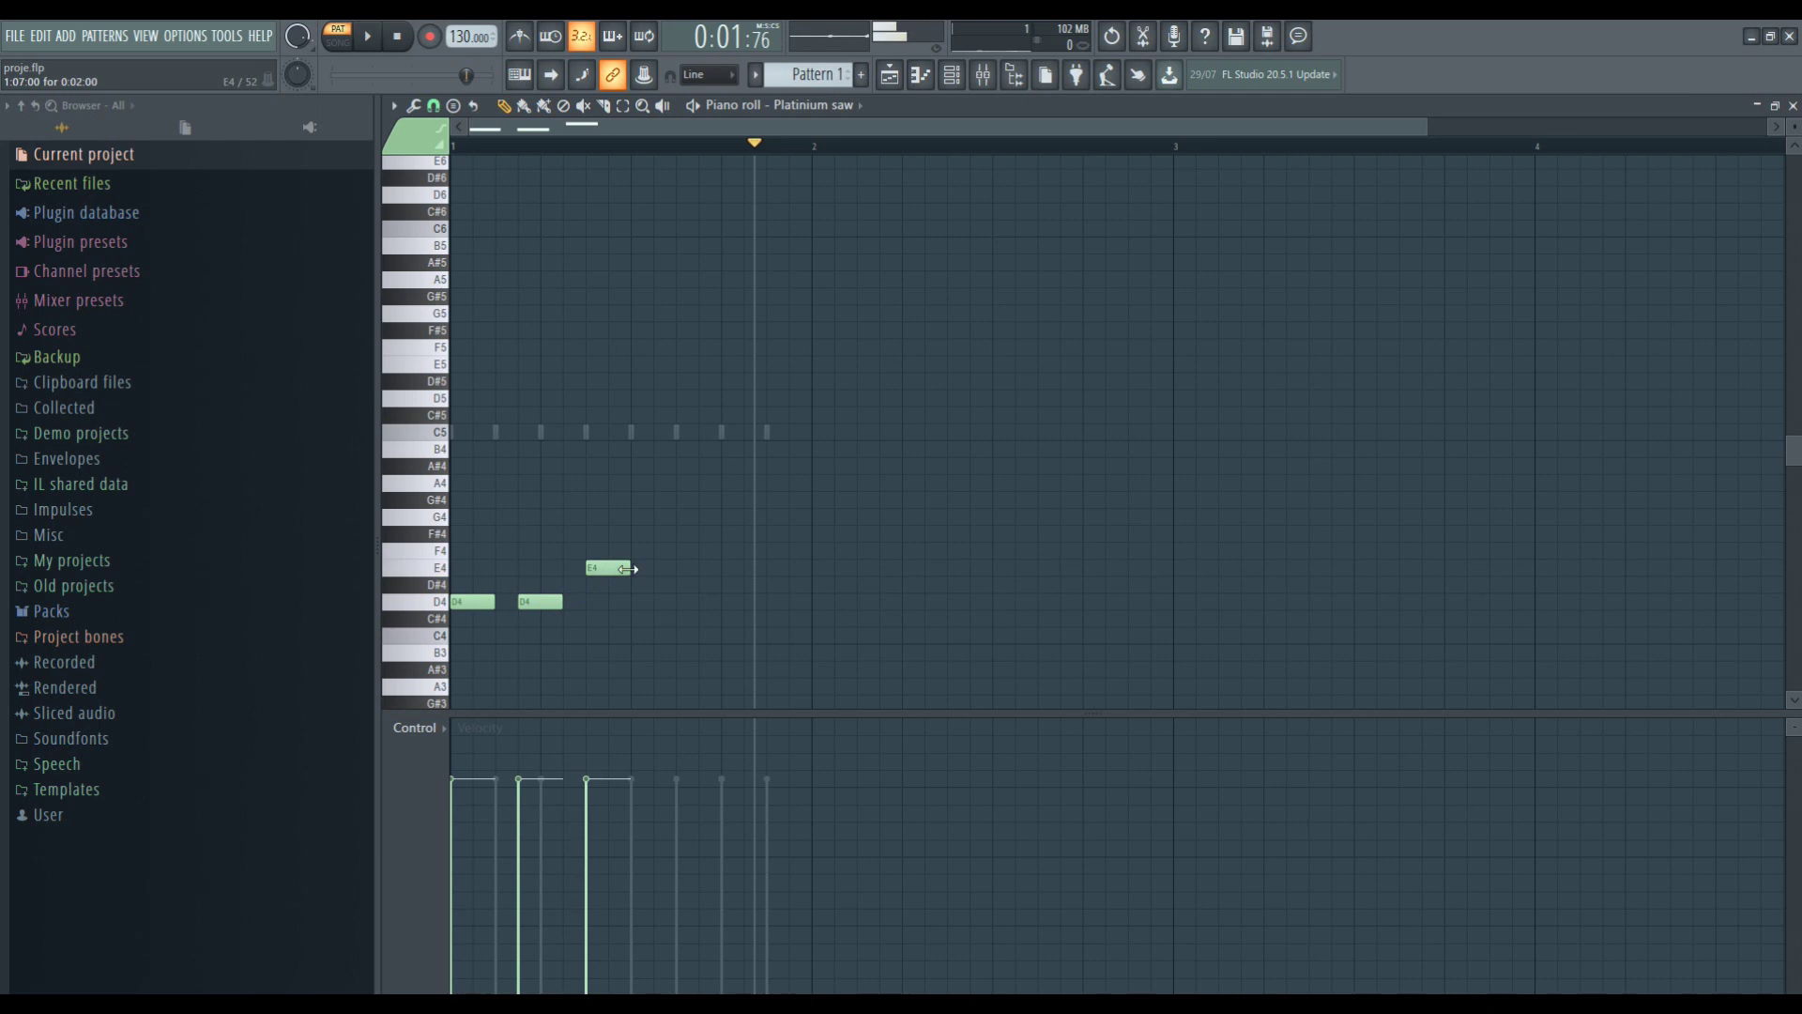
{"action": "left_click", "coordinate": [668, 570]}
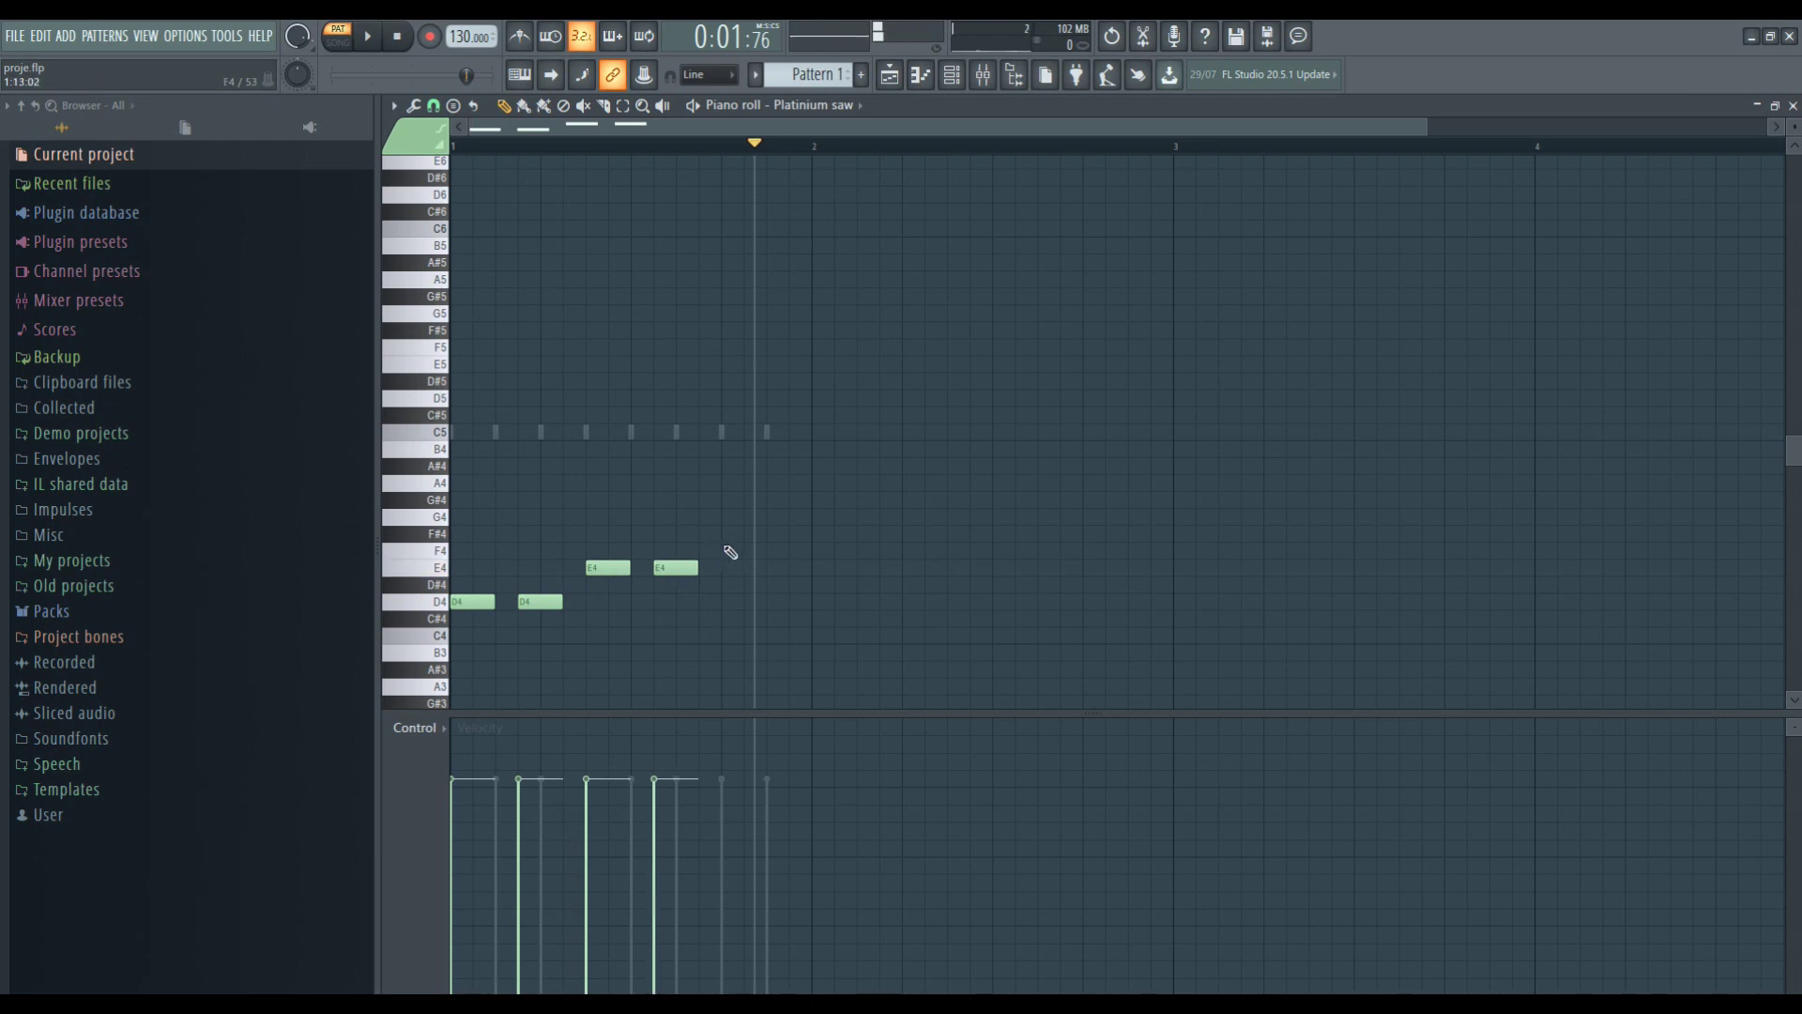
{"action": "left_click_drag", "start_coordinate": [739, 556], "coordinate": [791, 553]}
{"action": "left_click_drag", "start_coordinate": [672, 569], "coordinate": [739, 569]}
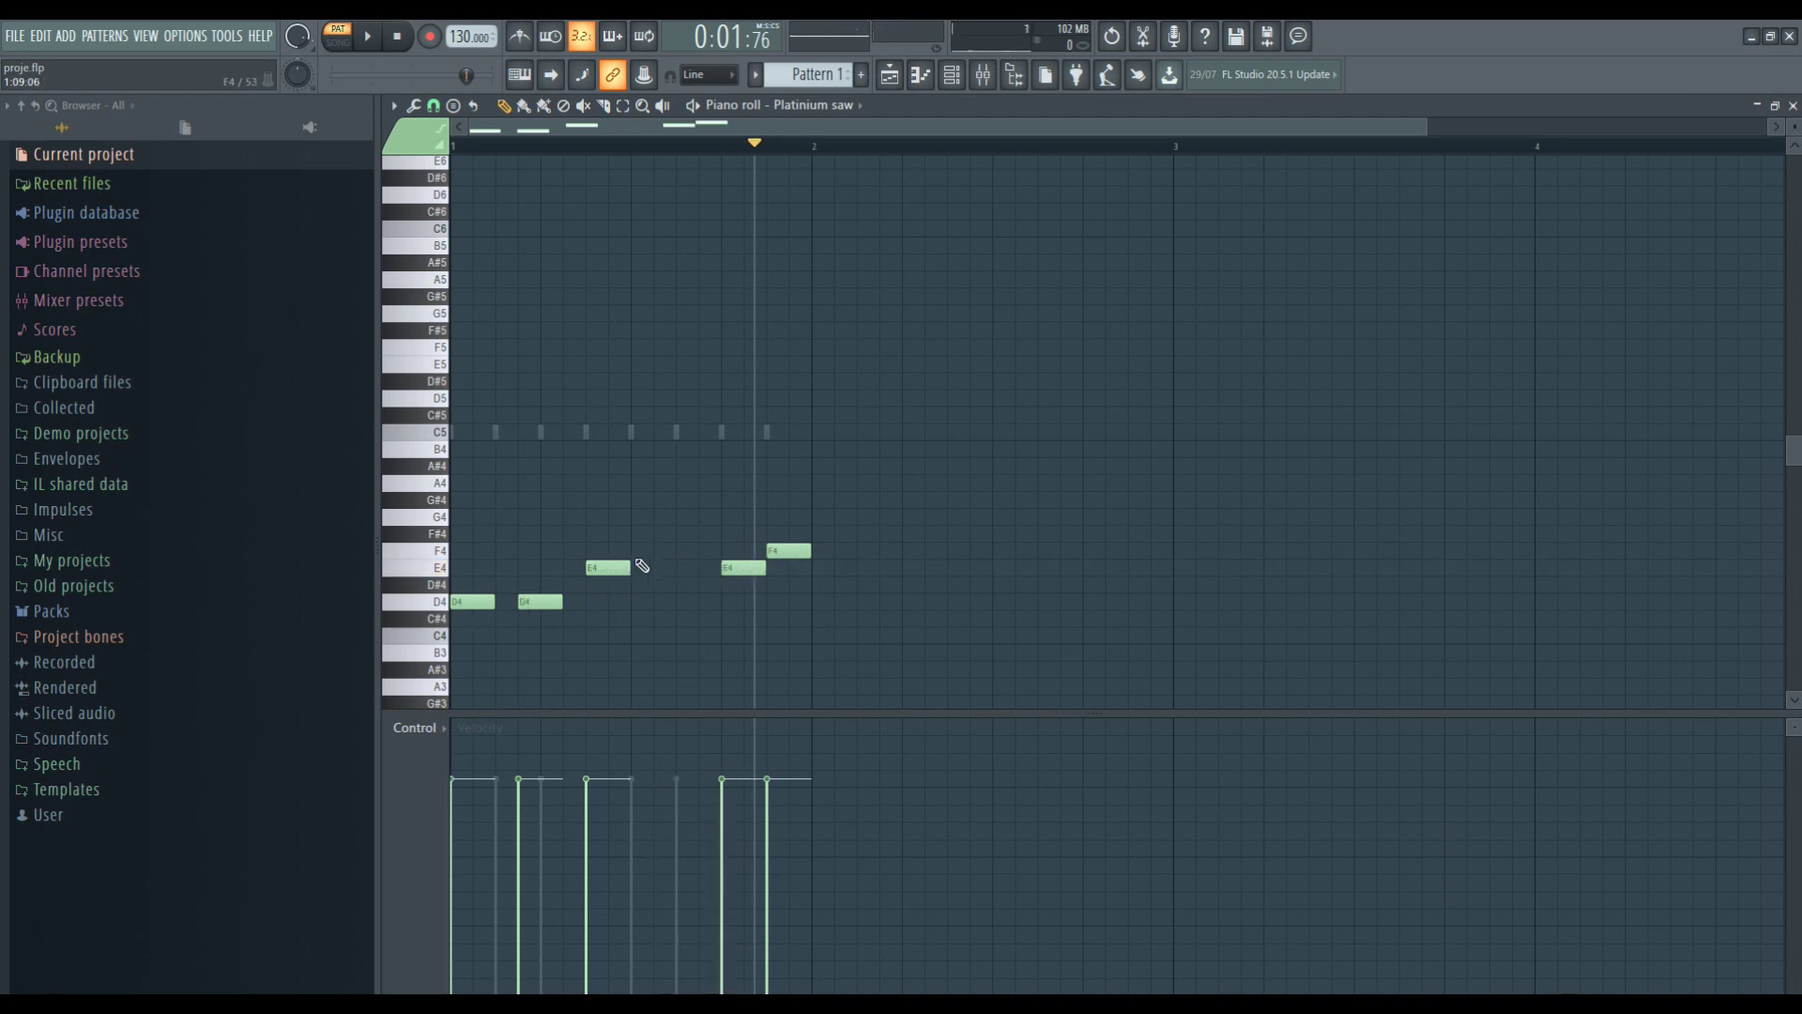
{"action": "left_click", "coordinate": [672, 568]}
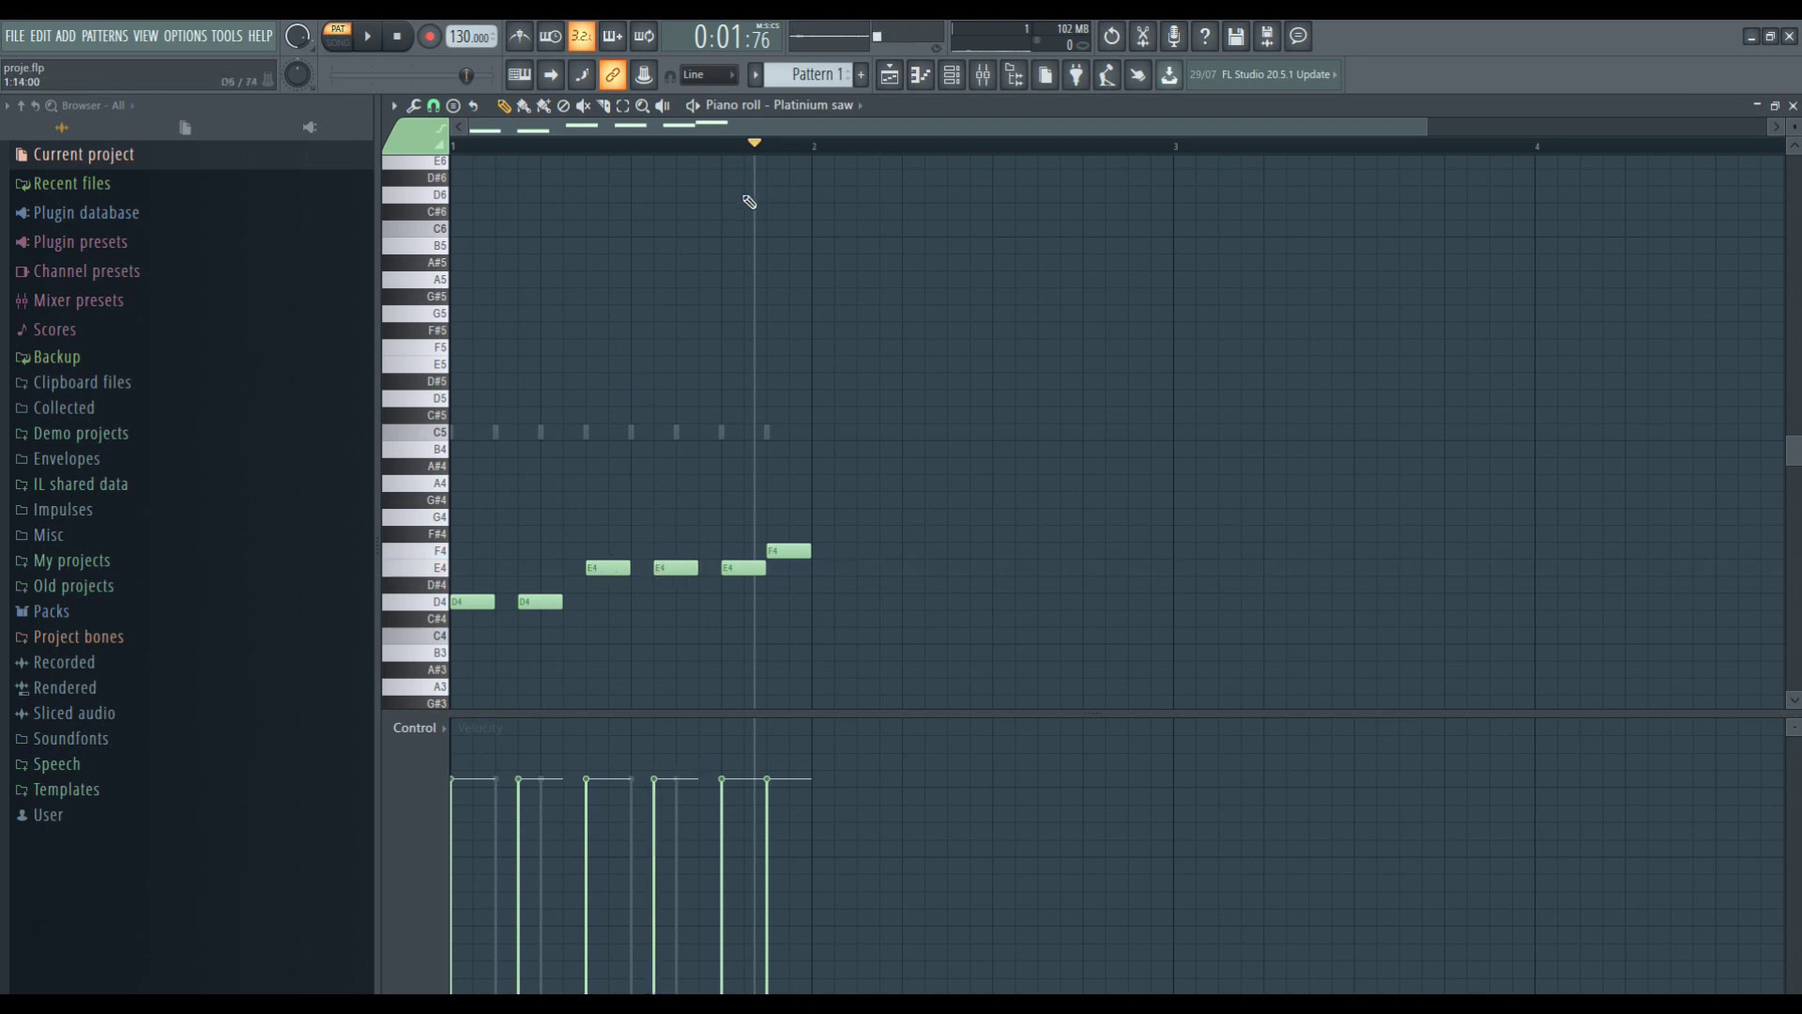
Return the playhead to the start of bar 1, play the pattern to hear the melody, and pause playback.
{"action": "left_click_drag", "start_coordinate": [760, 147], "coordinate": [457, 147]}
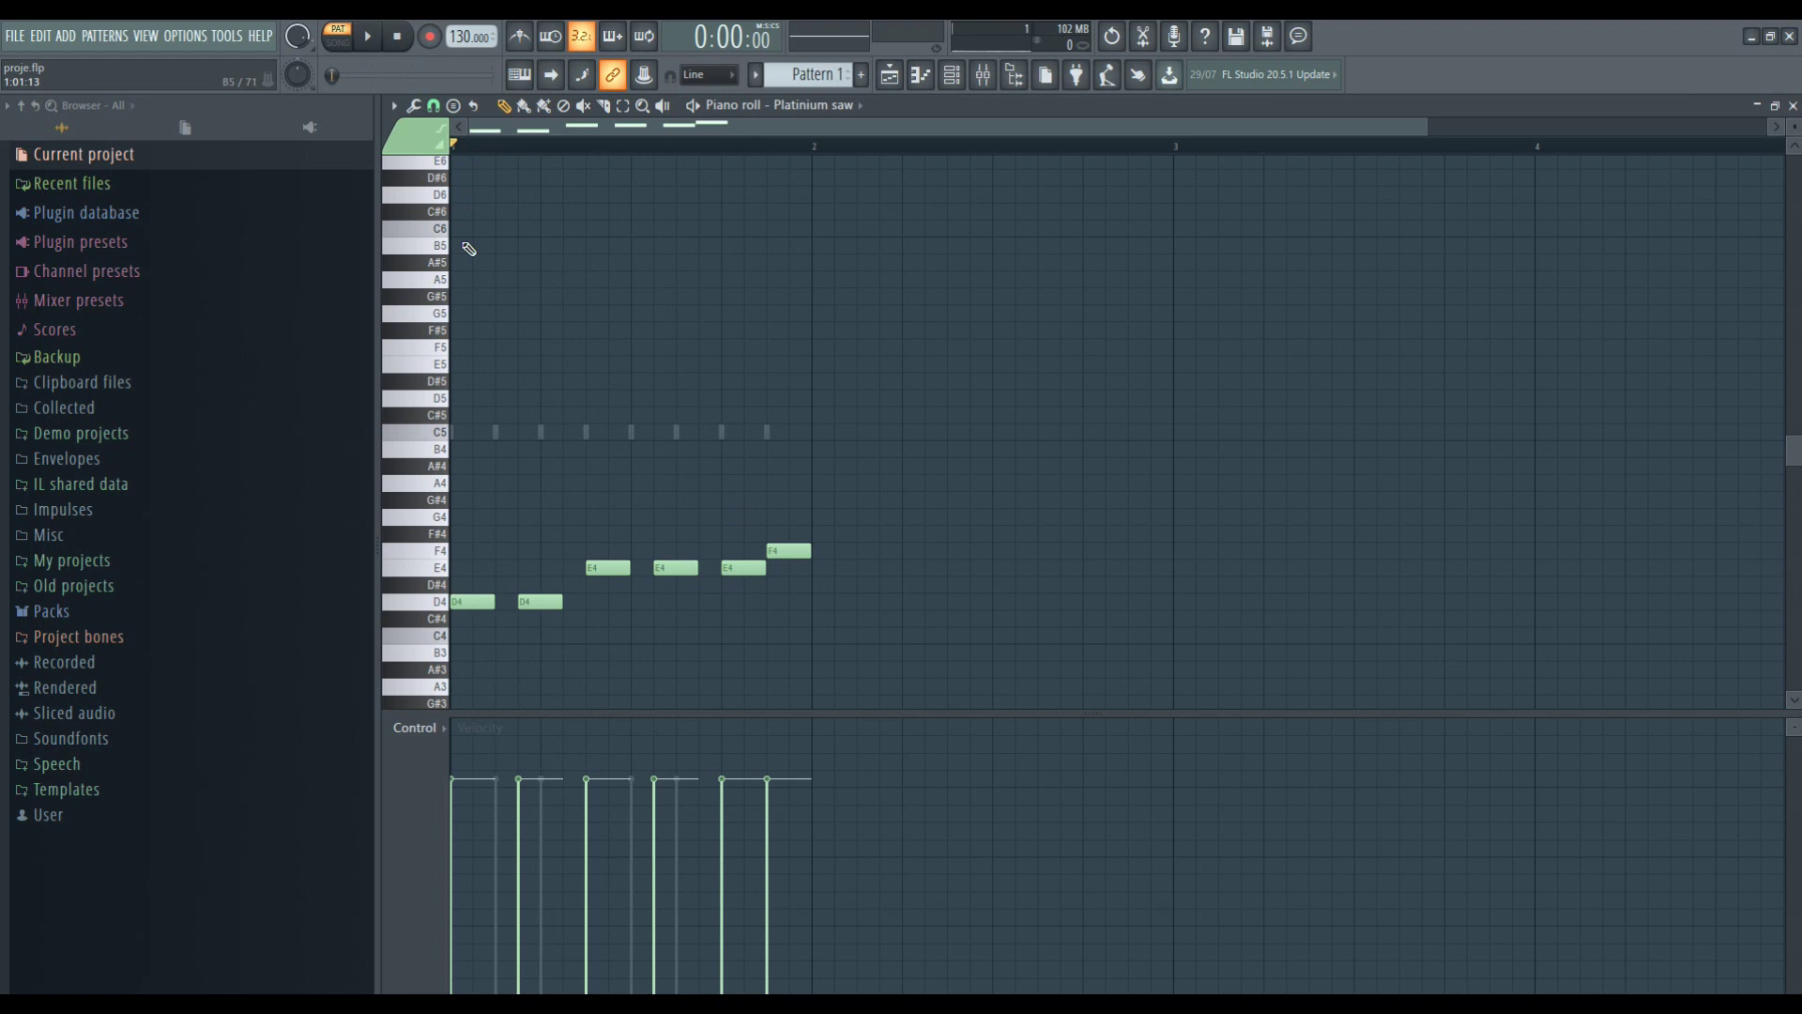
{"action": "left_click", "coordinate": [367, 41]}
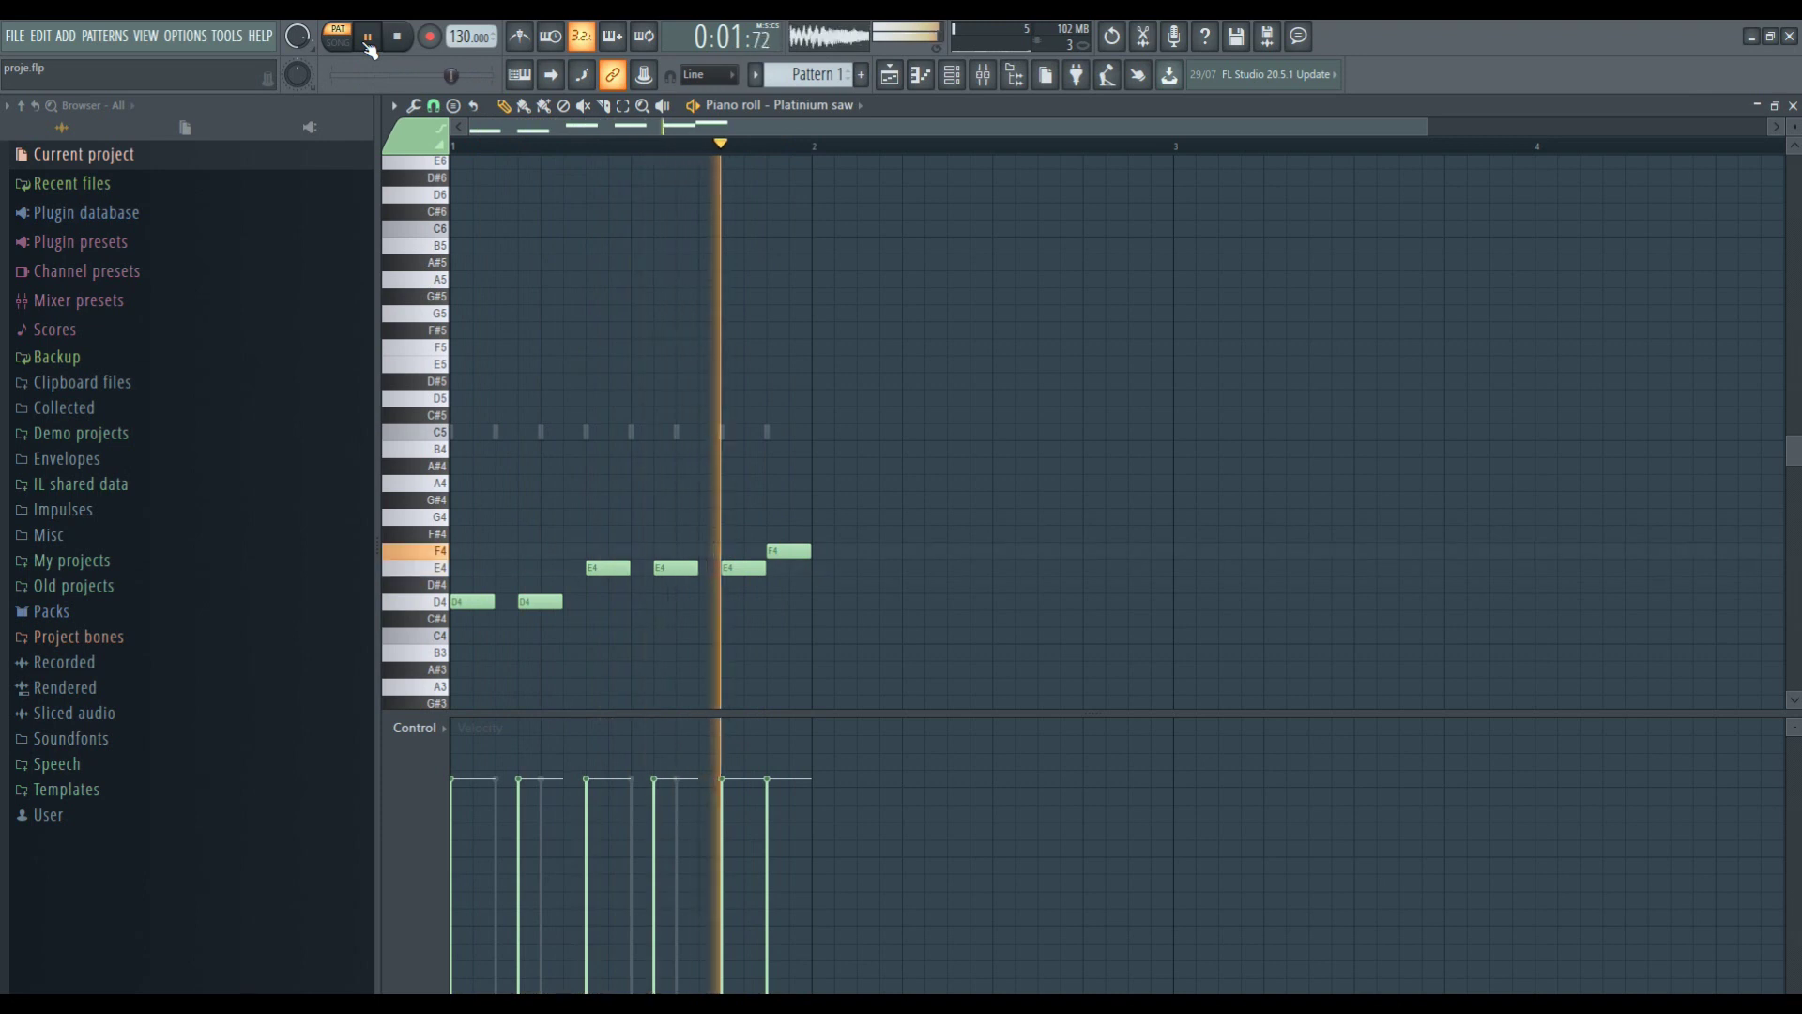
{"action": "left_click", "coordinate": [367, 43]}
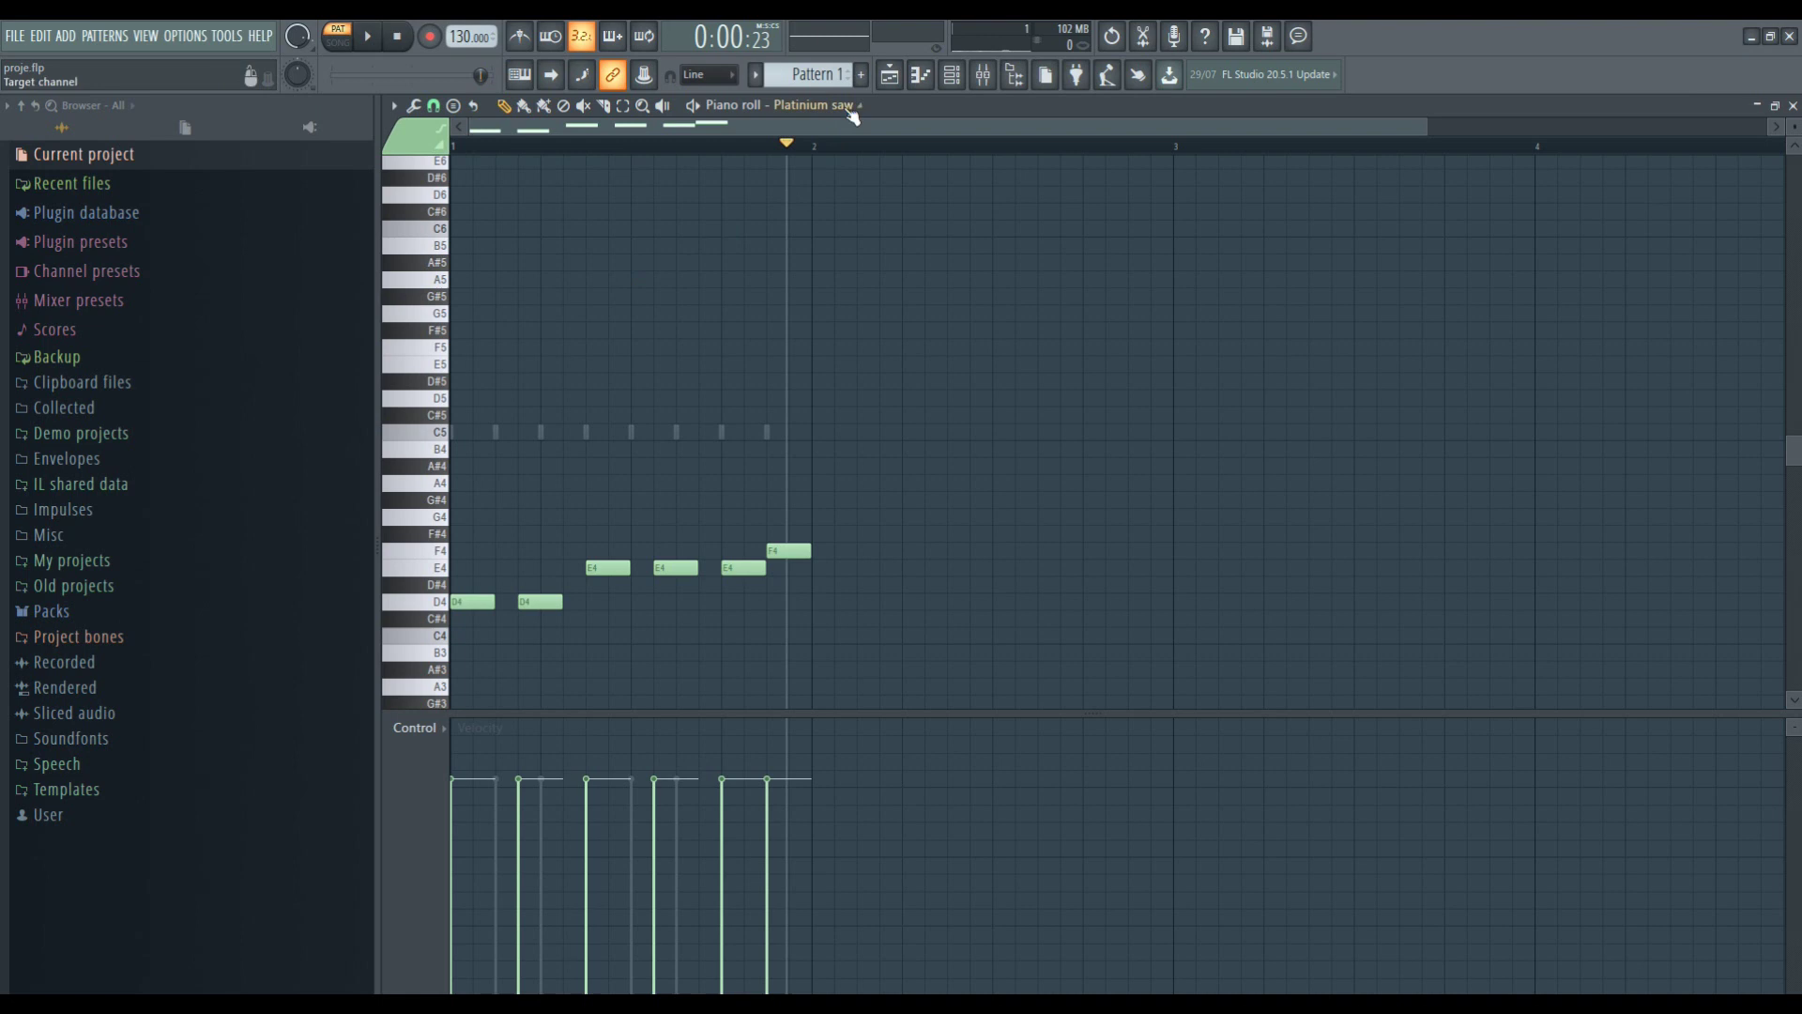
Open the Playlist and place four back-to-back Pattern 1 clips on Track 1, filling bars 1 to 4.
{"action": "left_click", "coordinate": [889, 81]}
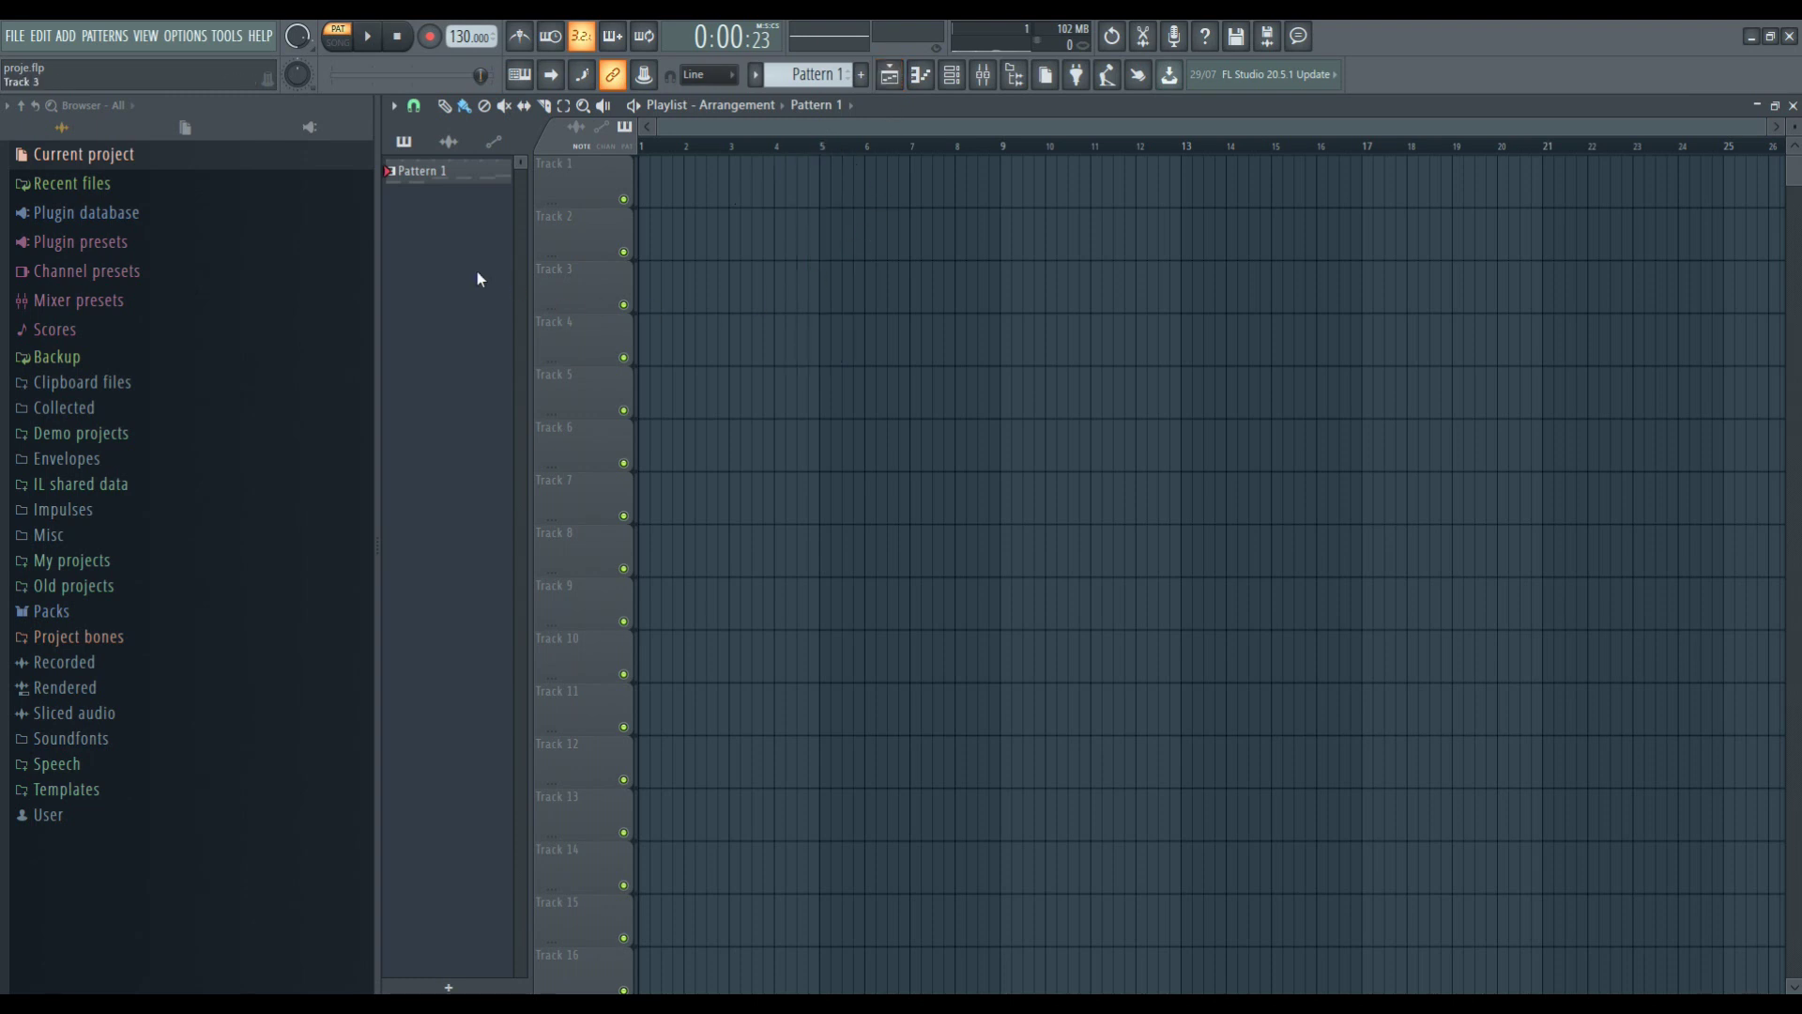
{"action": "left_click_drag", "start_coordinate": [467, 173], "coordinate": [644, 184]}
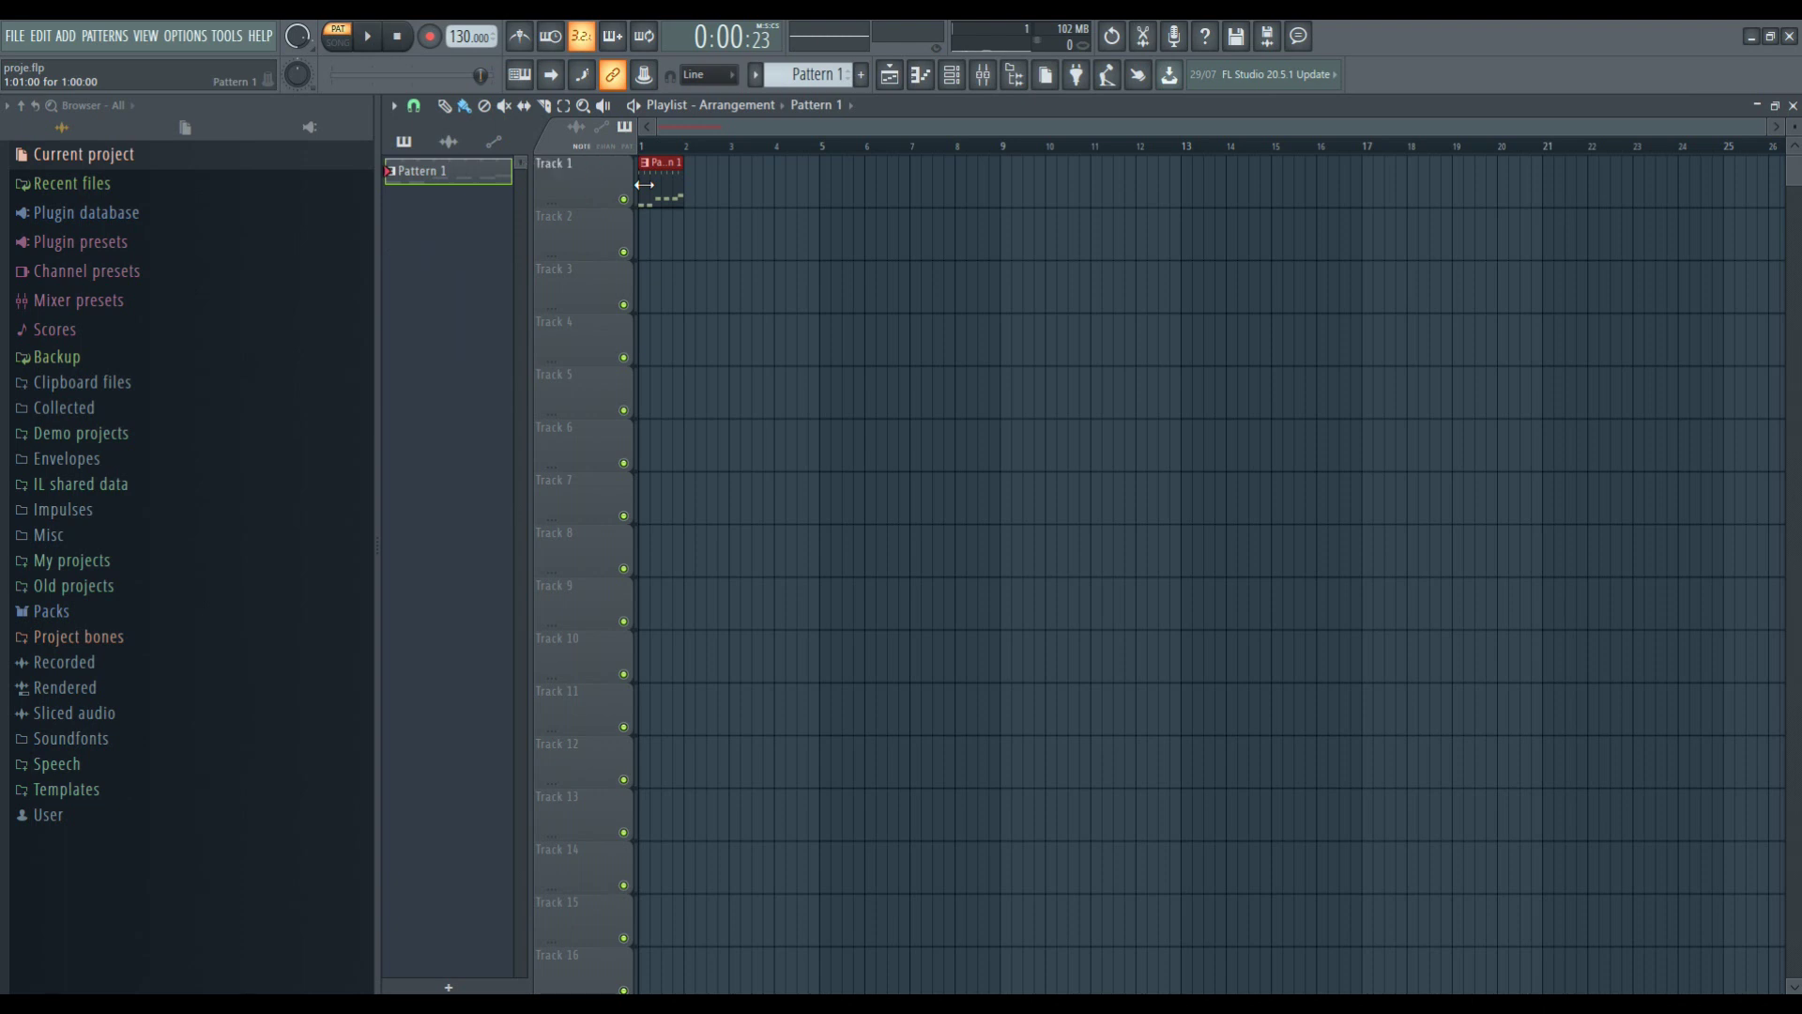
{"action": "left_click", "coordinate": [691, 190]}
{"action": "left_click", "coordinate": [738, 191]}
{"action": "left_click", "coordinate": [782, 193]}
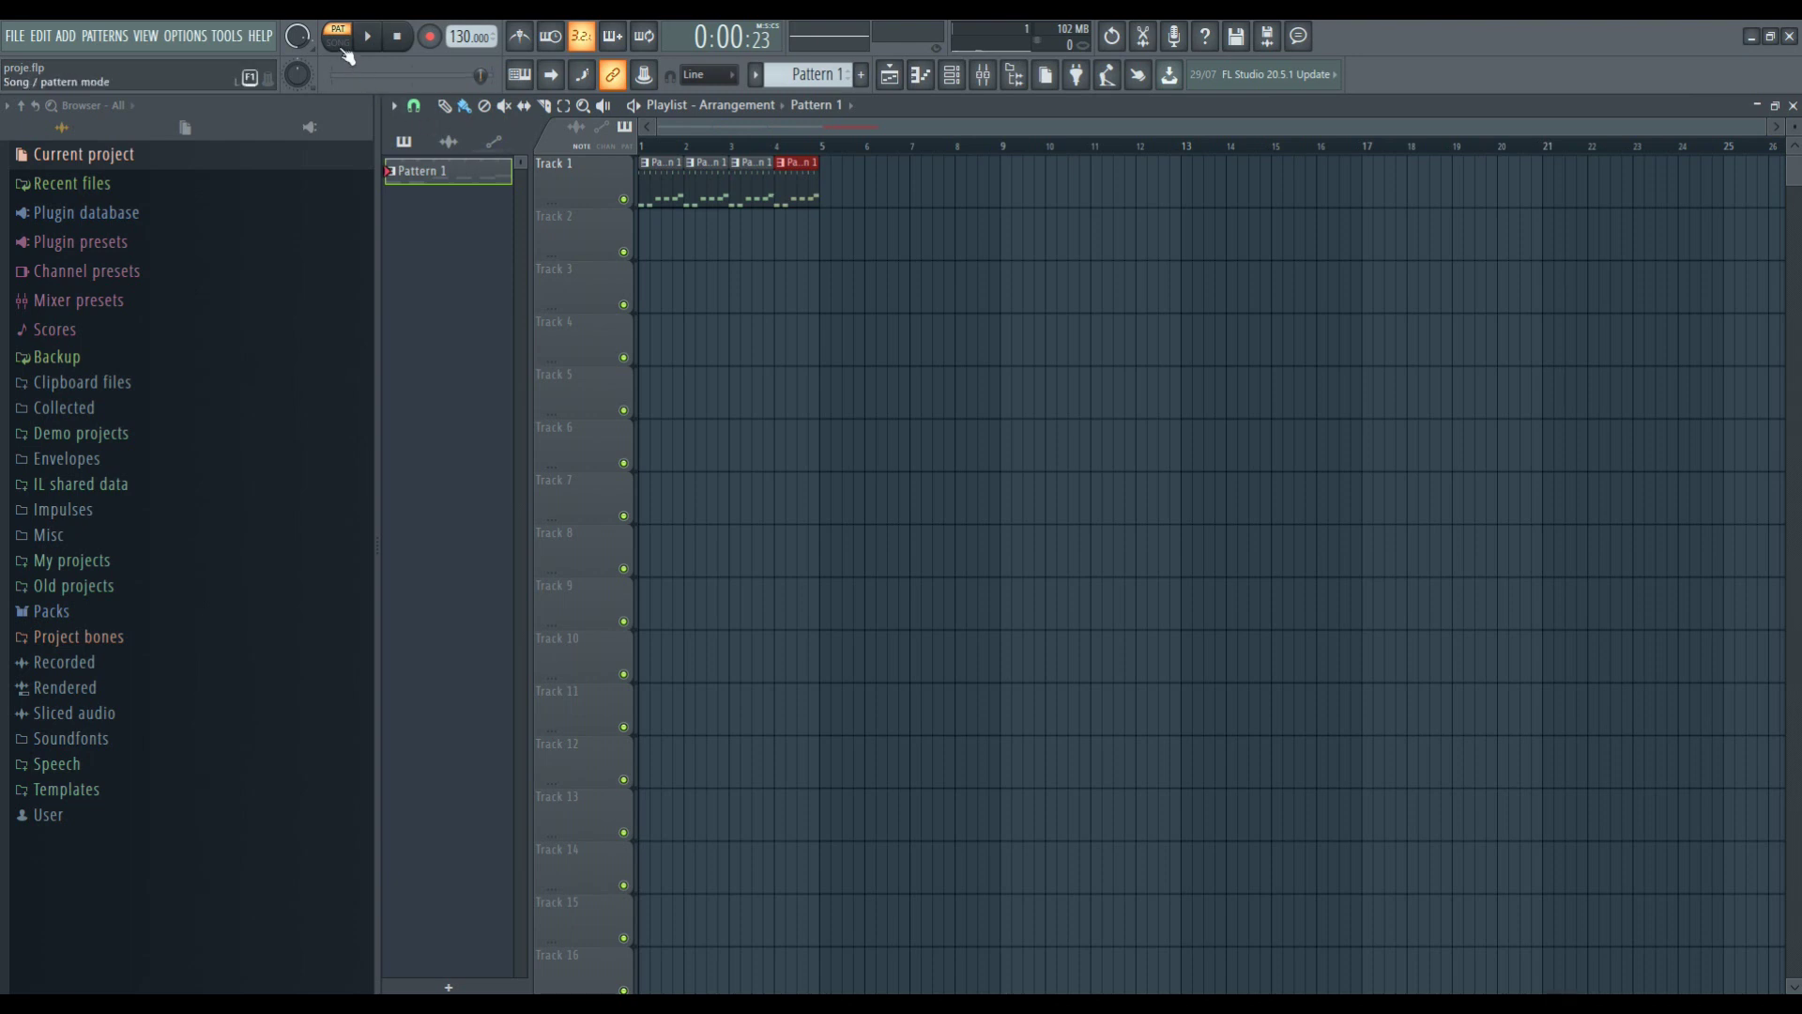
Switch playback to song mode, listen to the arrangement, and stop it.
{"action": "left_click", "coordinate": [339, 43]}
{"action": "left_click", "coordinate": [370, 47]}
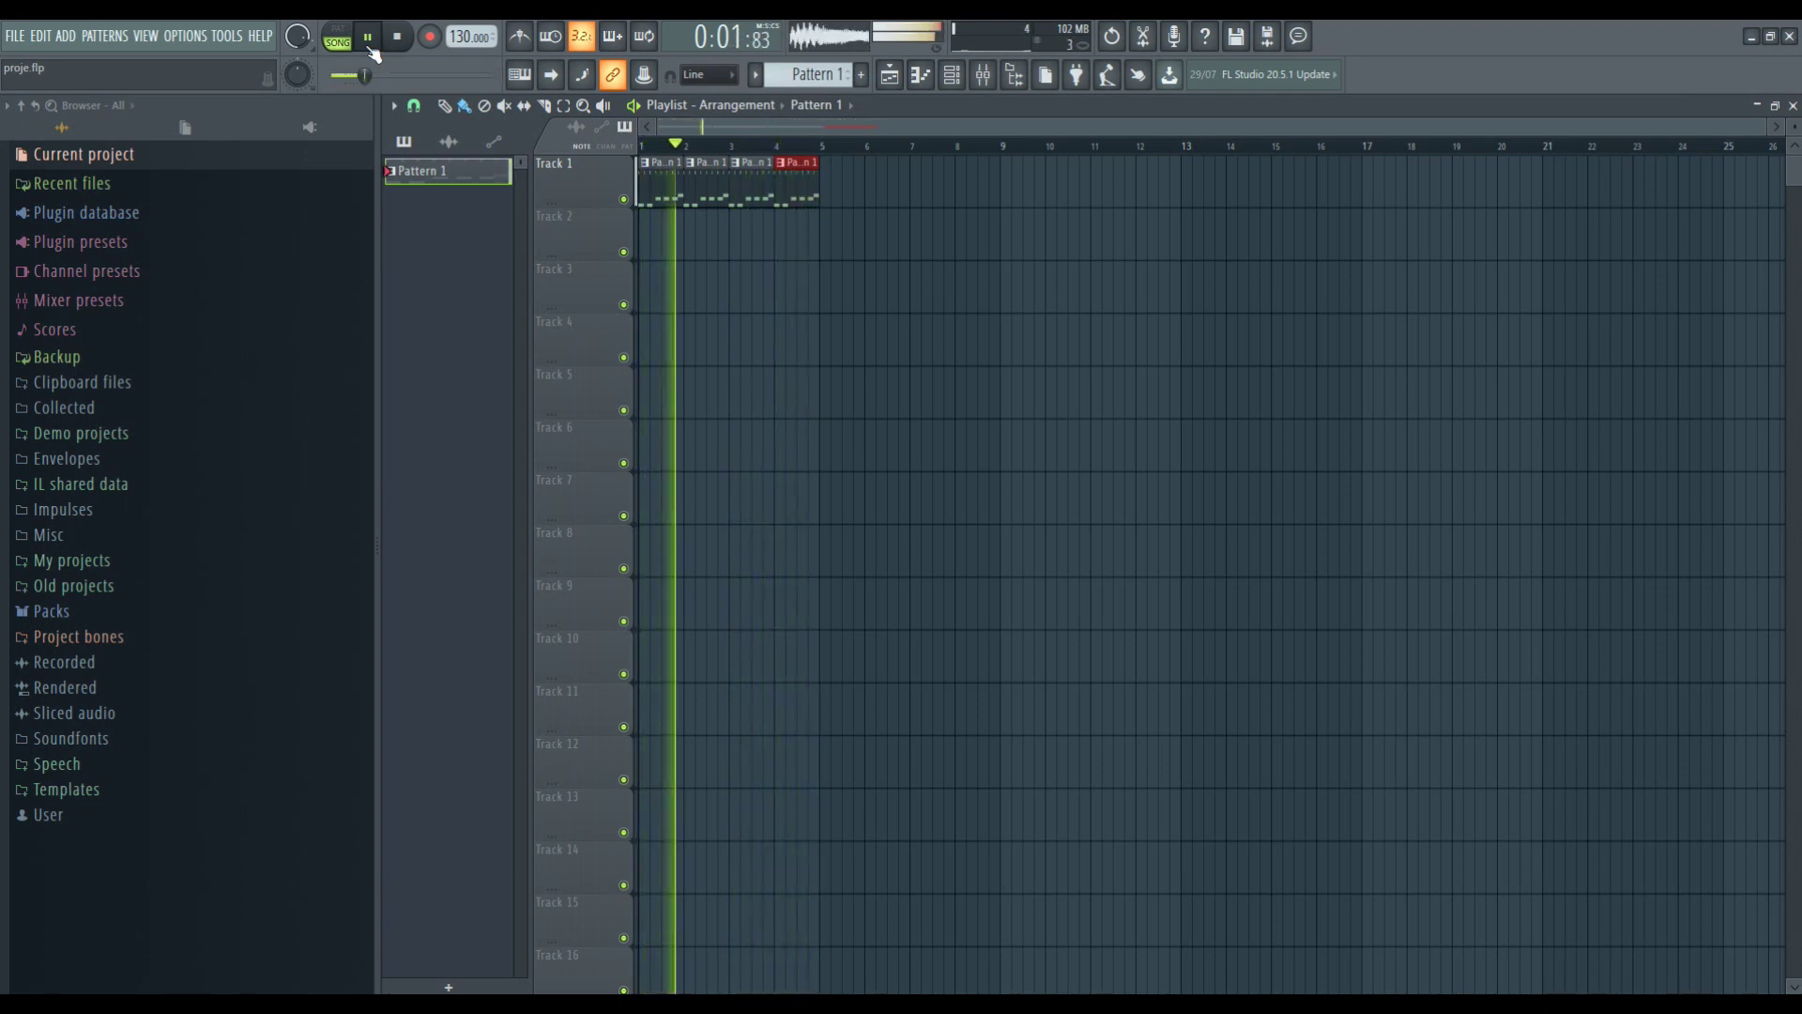
{"action": "key", "text": "space"}
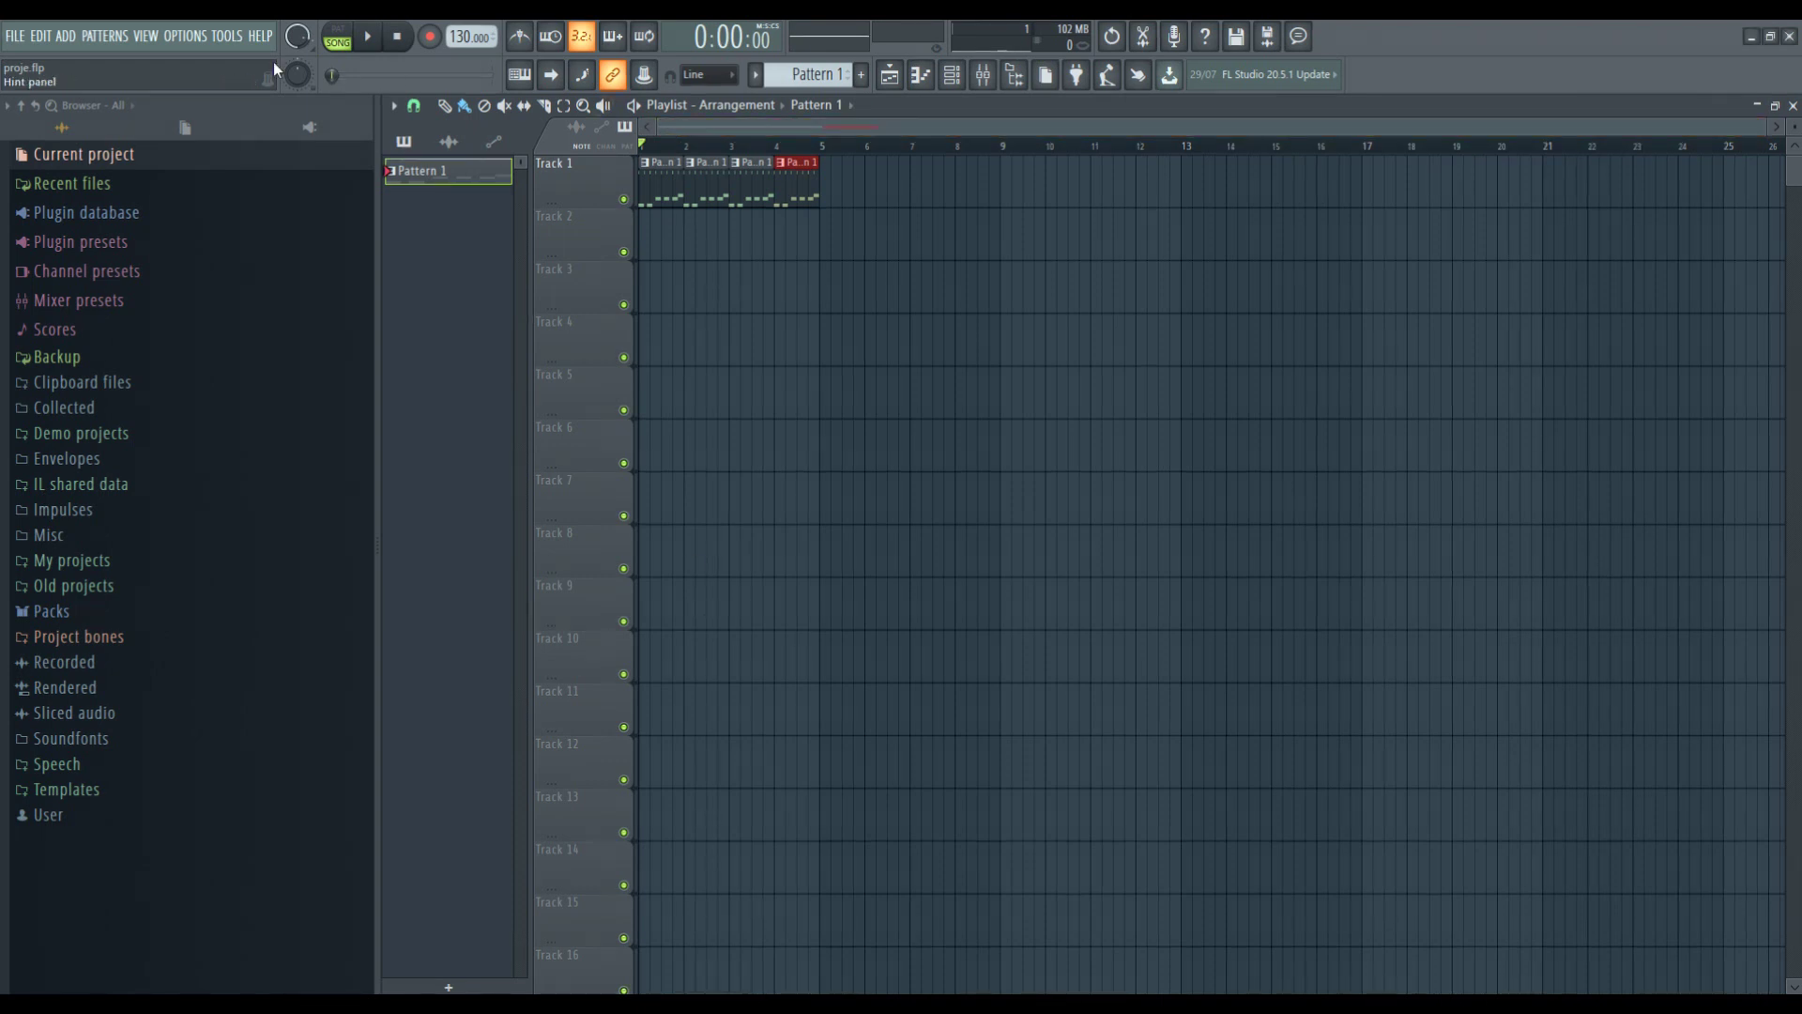
Export the full song as the MP3 file proje in the vox folder, with master effects enabled.
{"action": "left_click", "coordinate": [22, 36]}
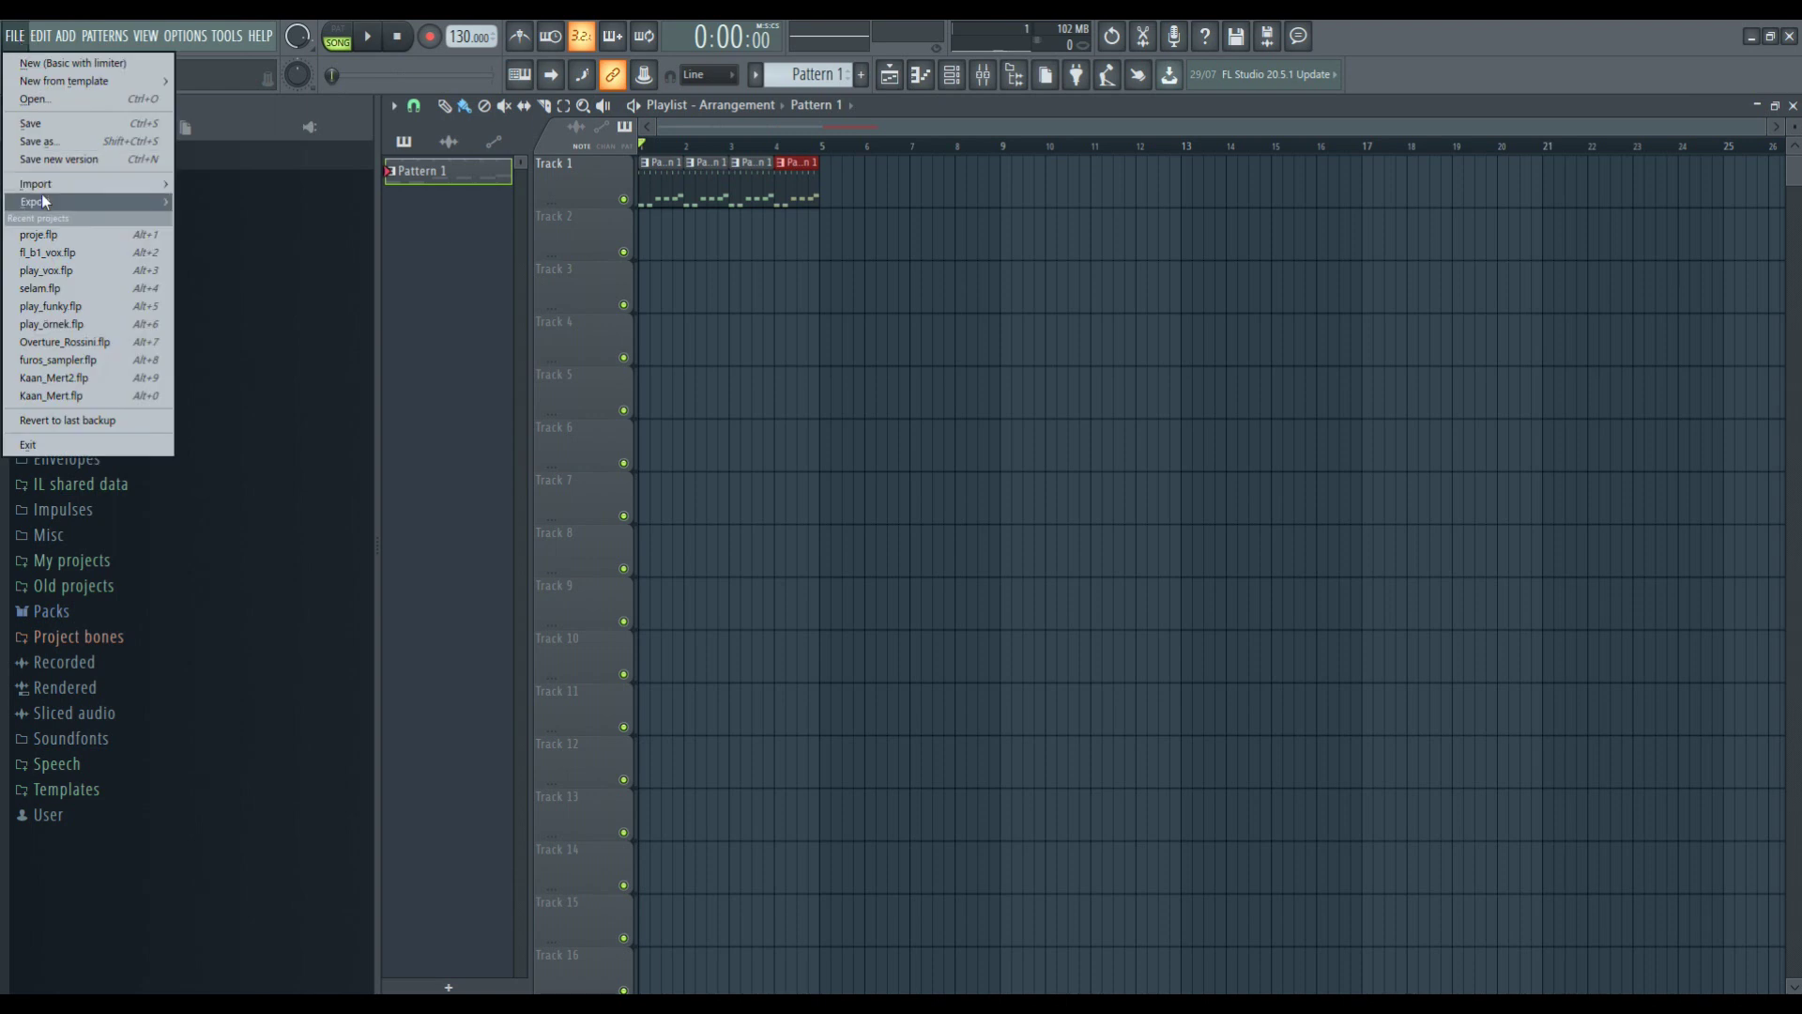
{"action": "mouse_move", "coordinate": [44, 198]}
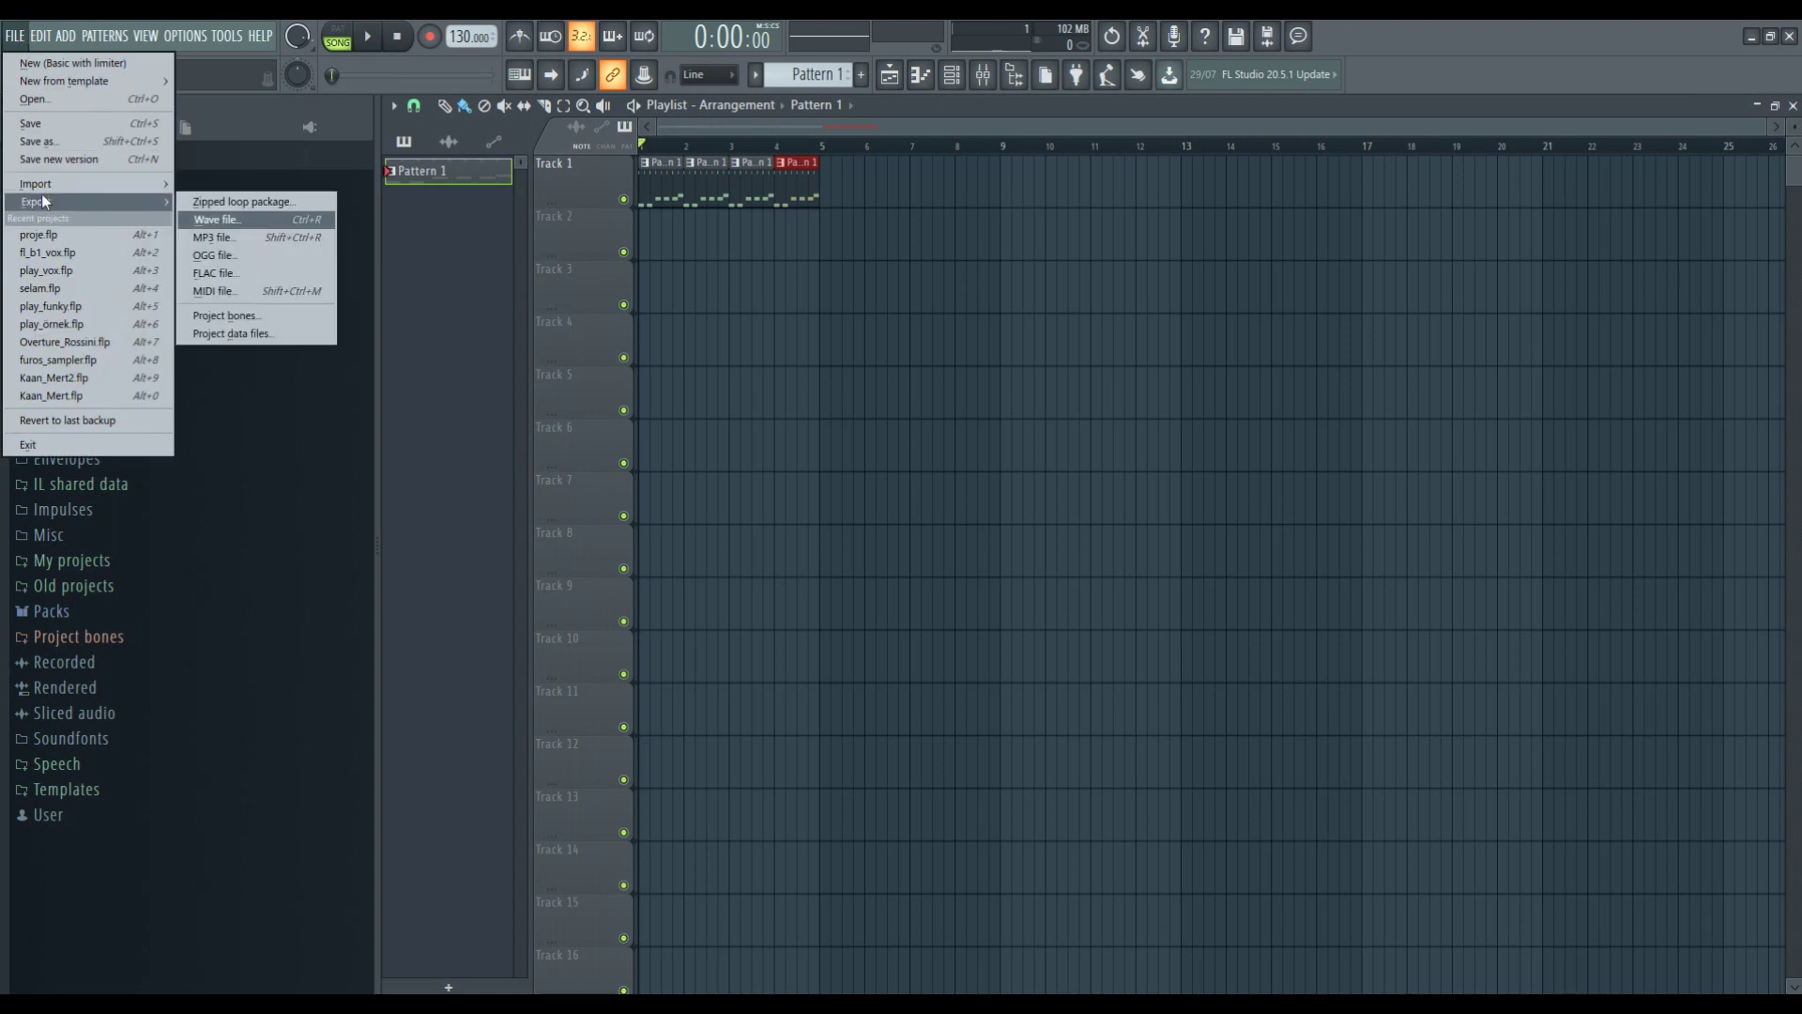
{"action": "left_click", "coordinate": [230, 237]}
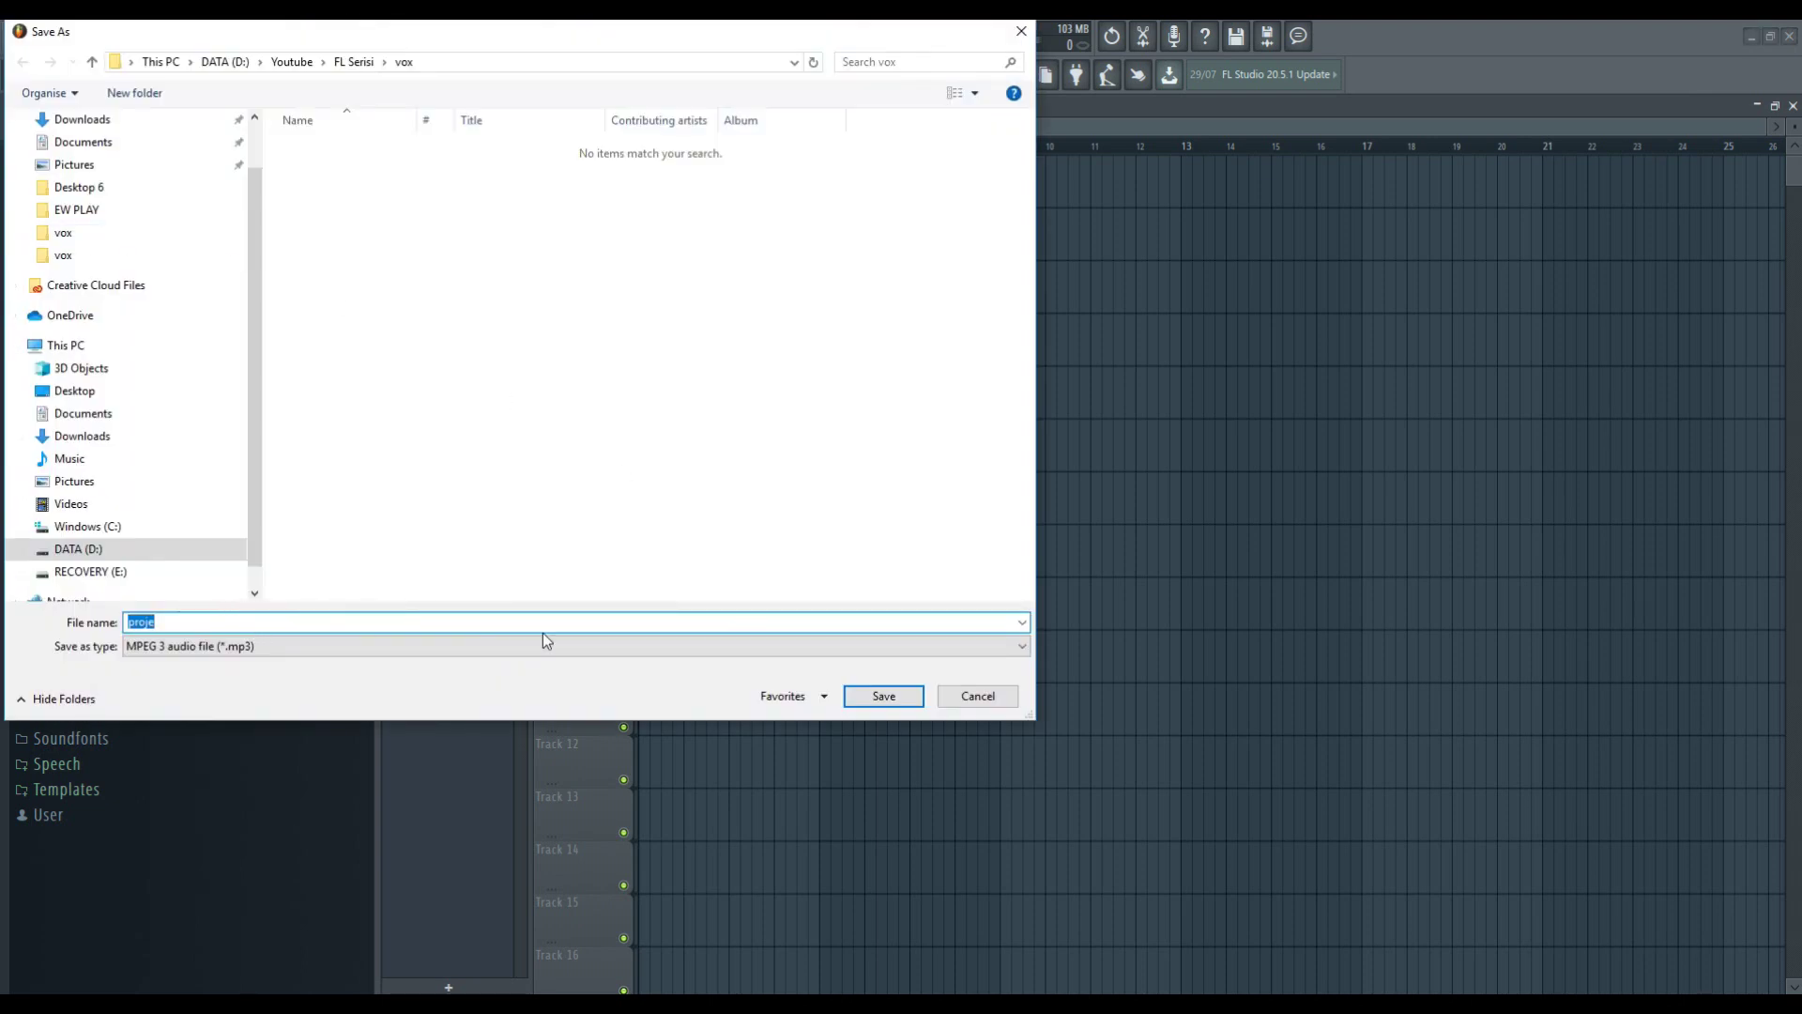
{"action": "left_click", "coordinate": [860, 694]}
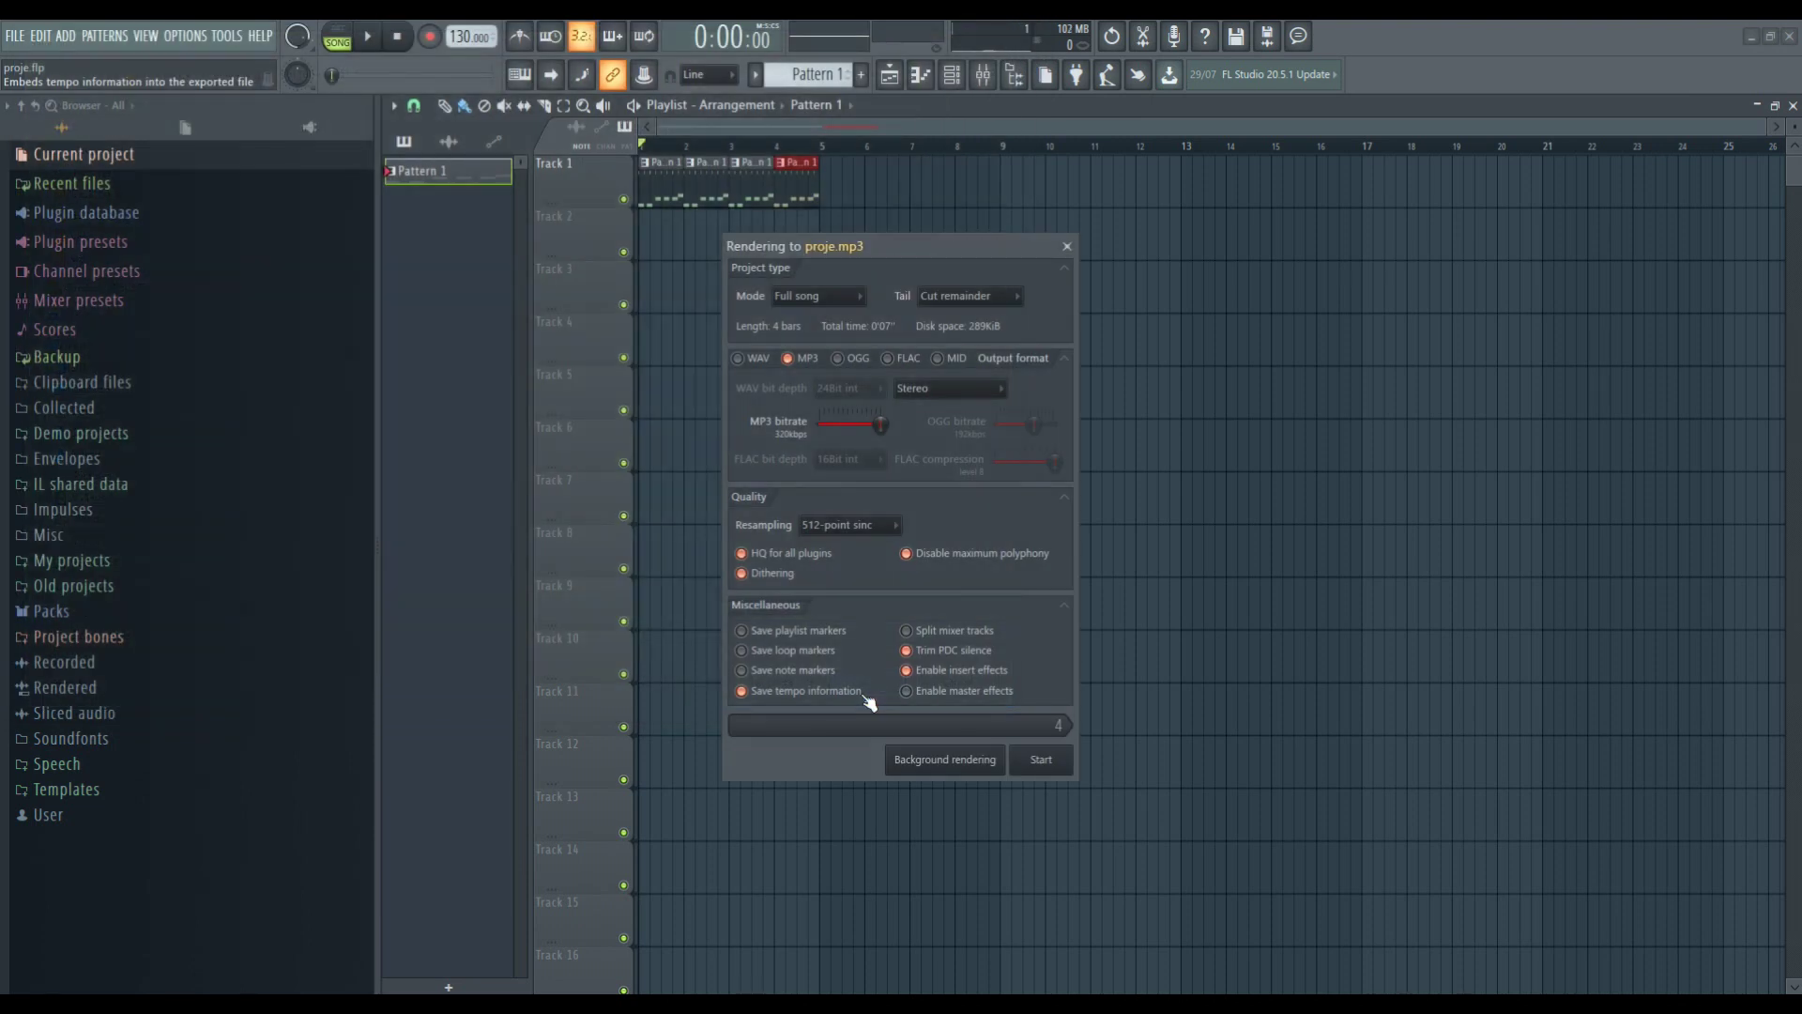
{"action": "left_click", "coordinate": [909, 695]}
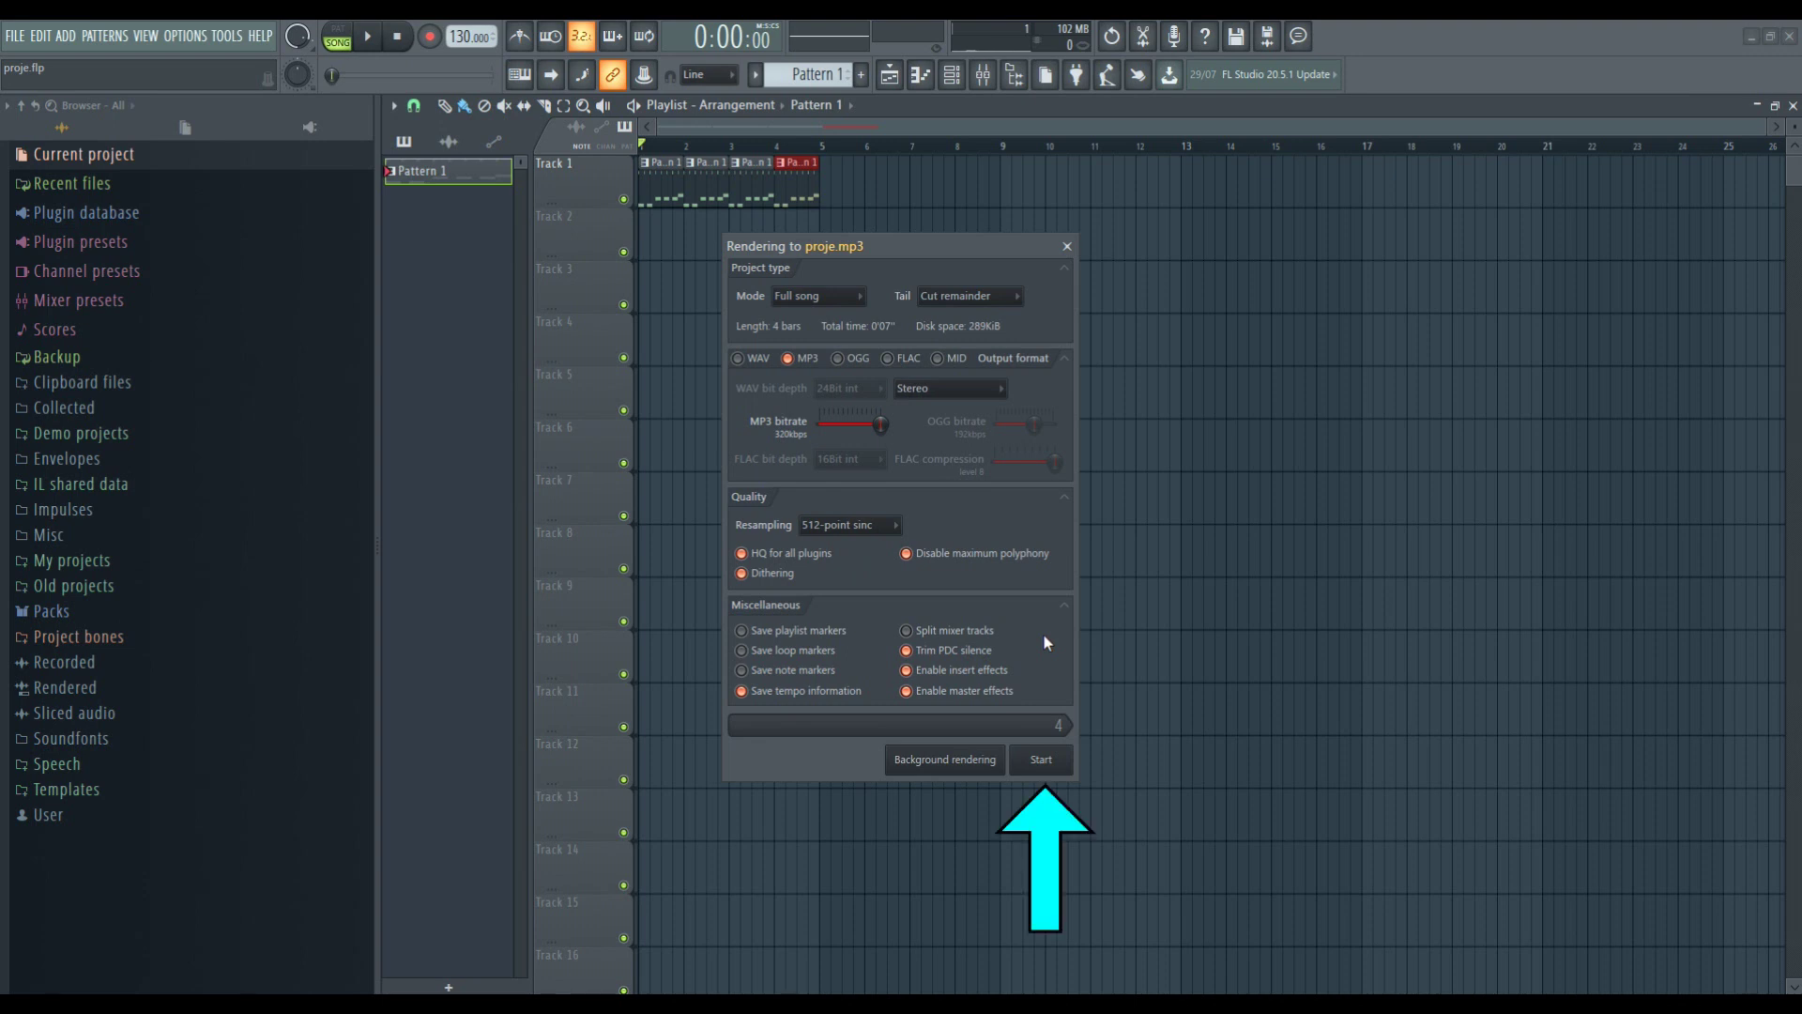
{"action": "left_click", "coordinate": [1041, 762]}
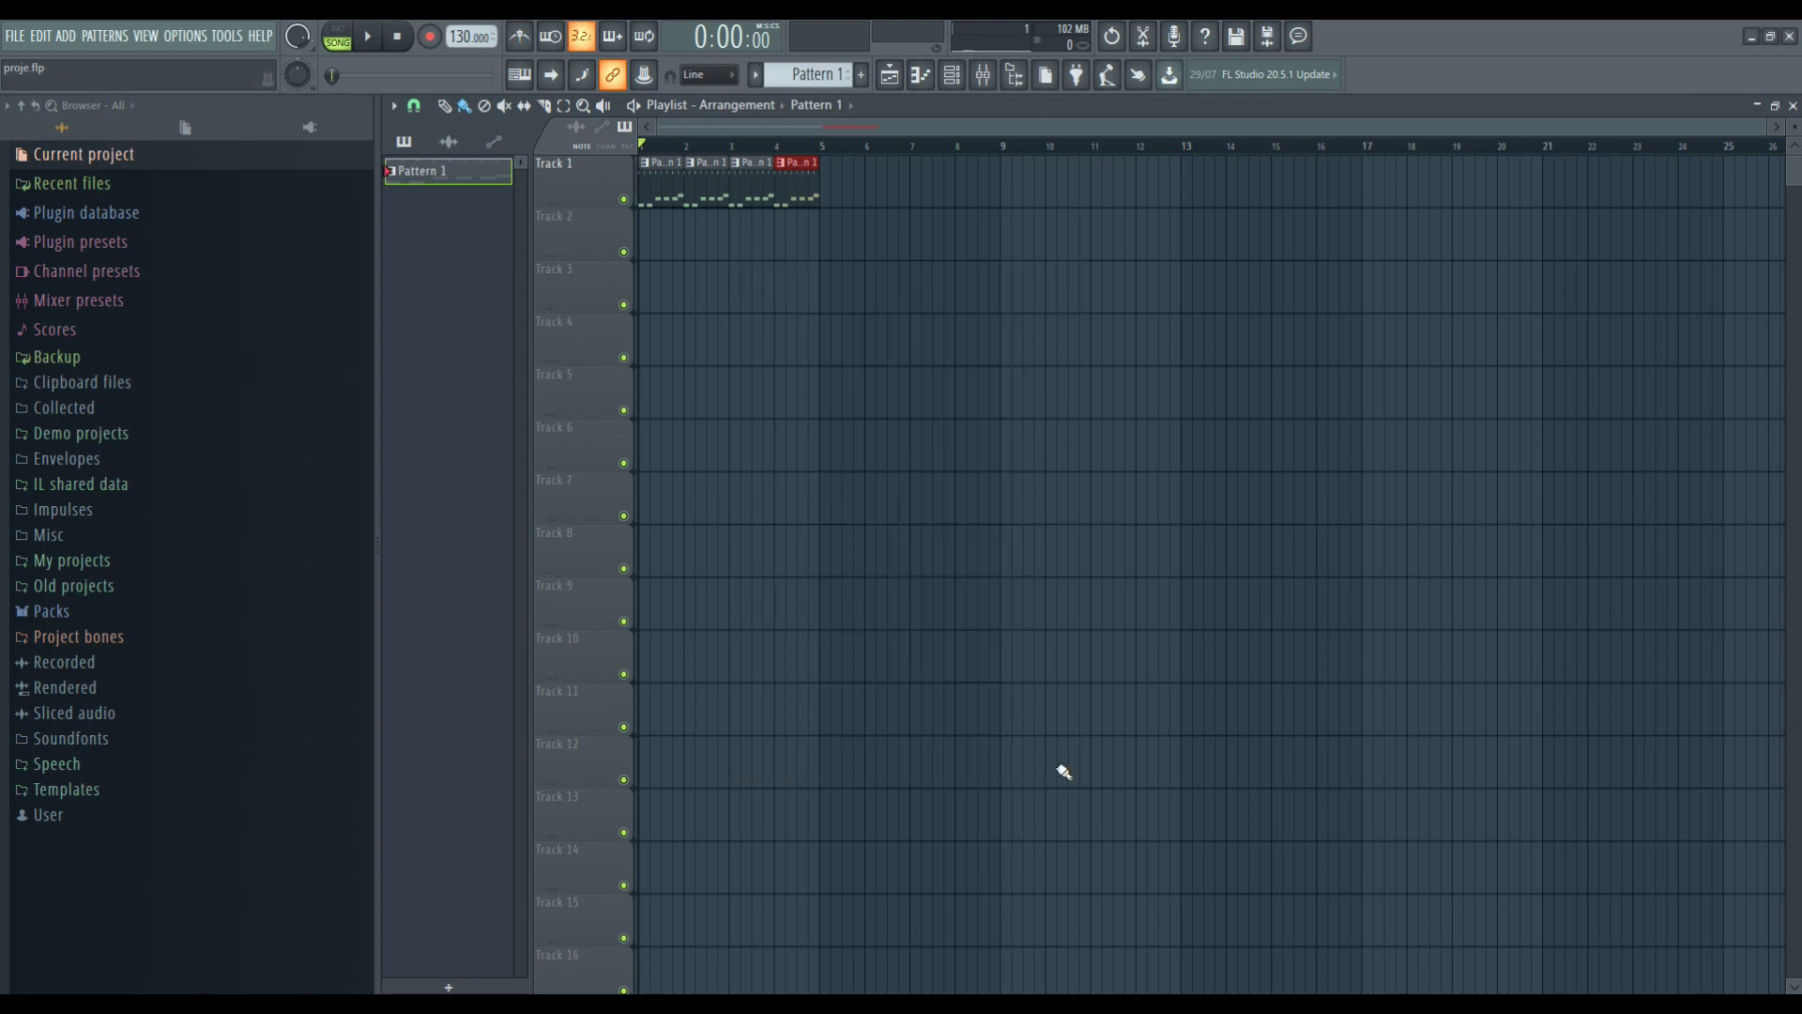